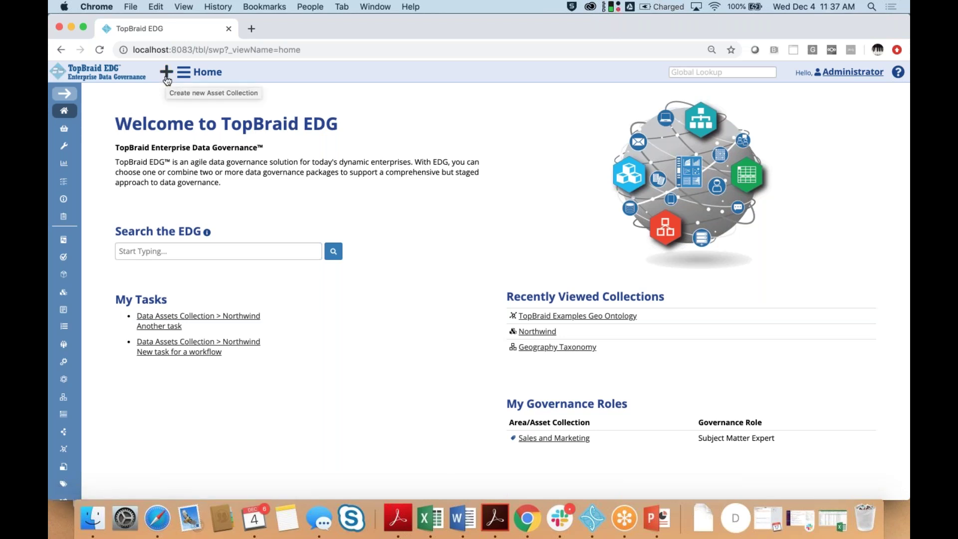
- Start a new asset collection of type Glossary and bring up its creation form
left_click(166, 77)
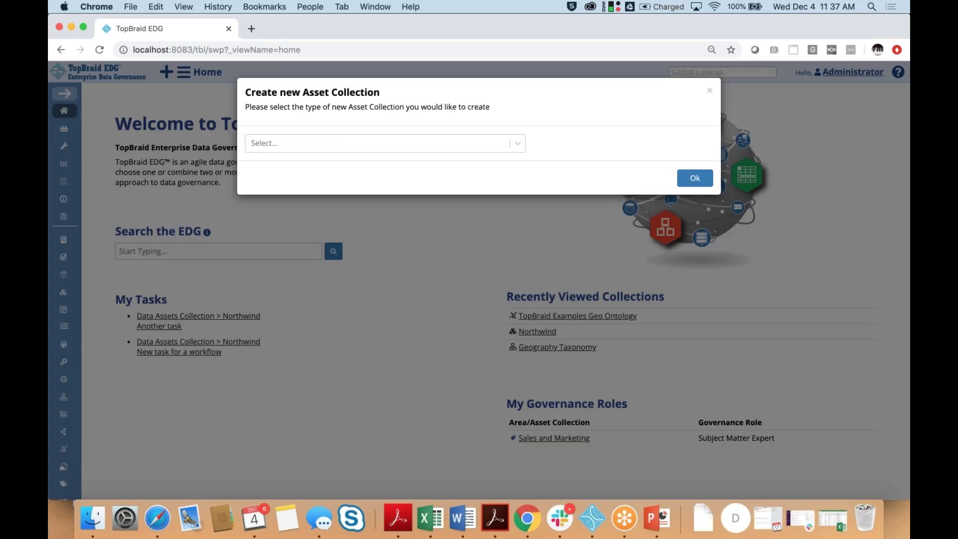
left_click(449, 146)
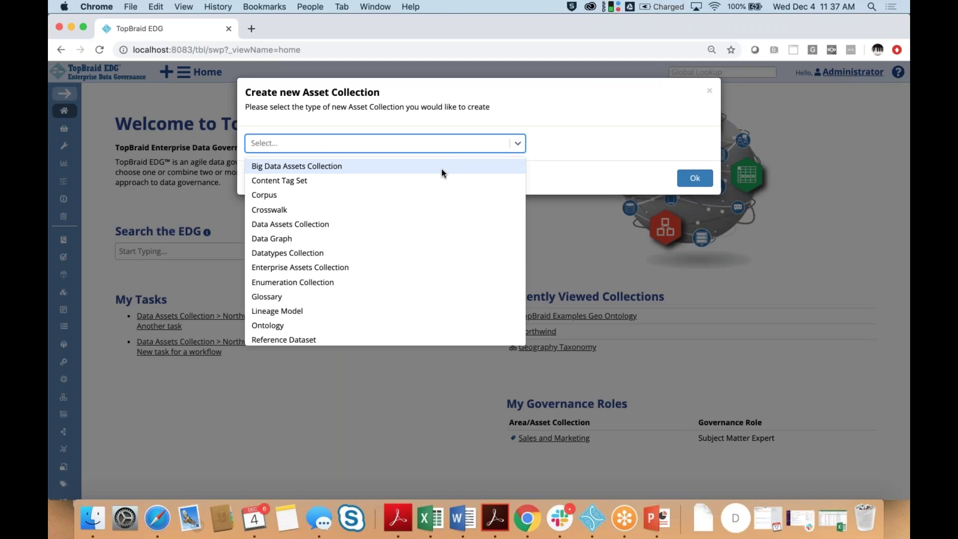
mouse_move(441, 168)
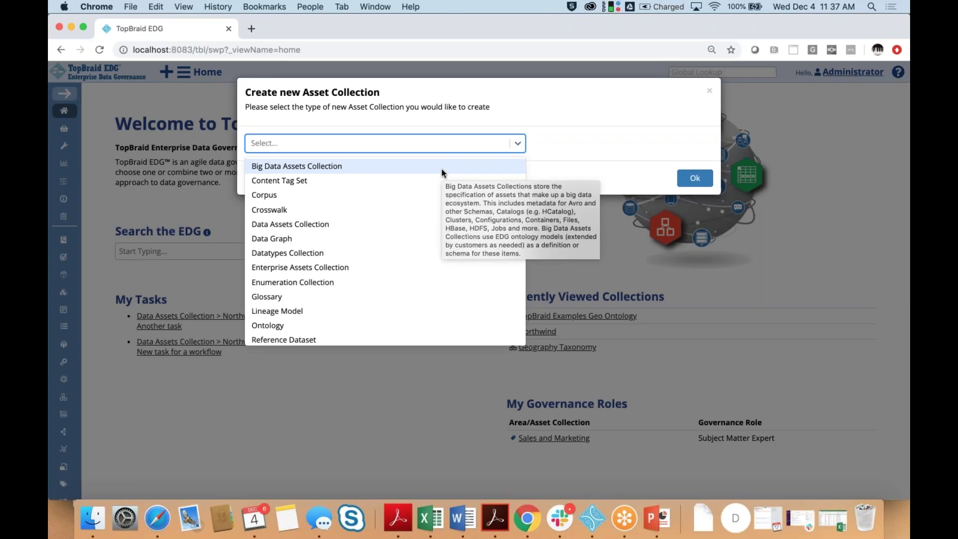
mouse_move(401, 299)
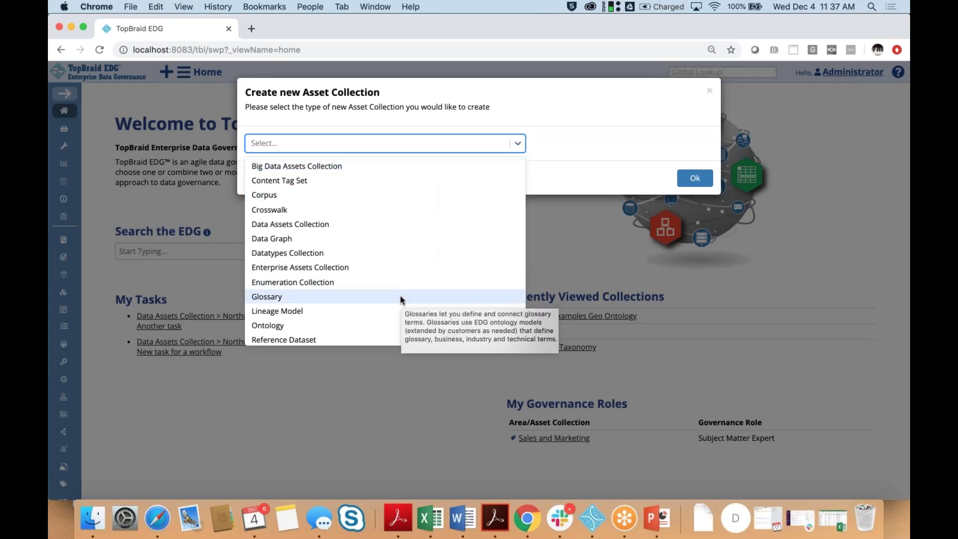
left_click(400, 299)
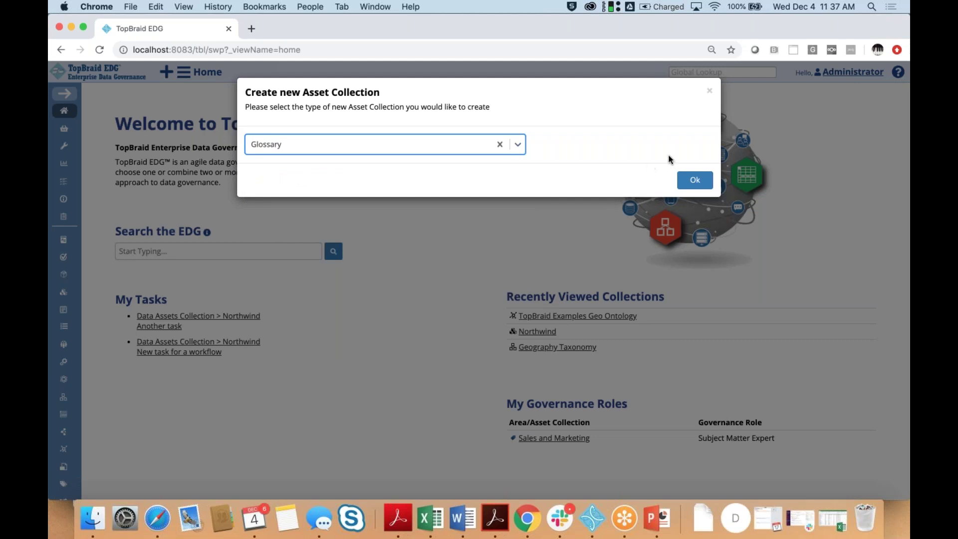
left_click(695, 180)
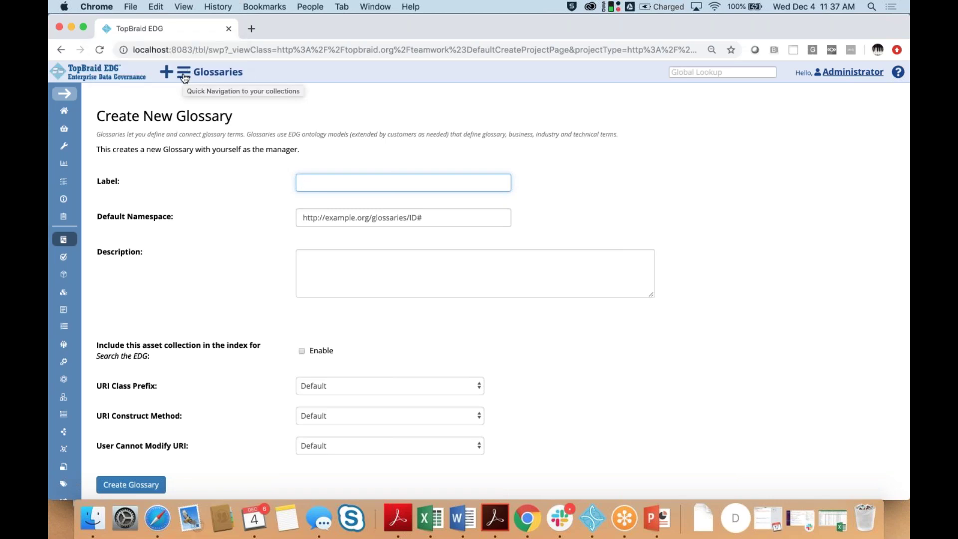
- Open the TopBraid Examples Geo Ontology from the existing ontologies
left_click(184, 74)
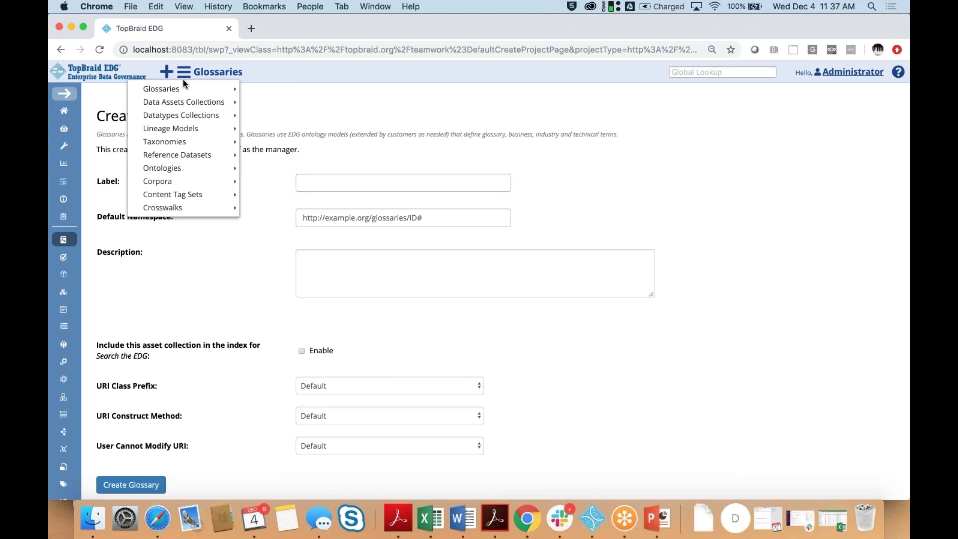
mouse_move(185, 168)
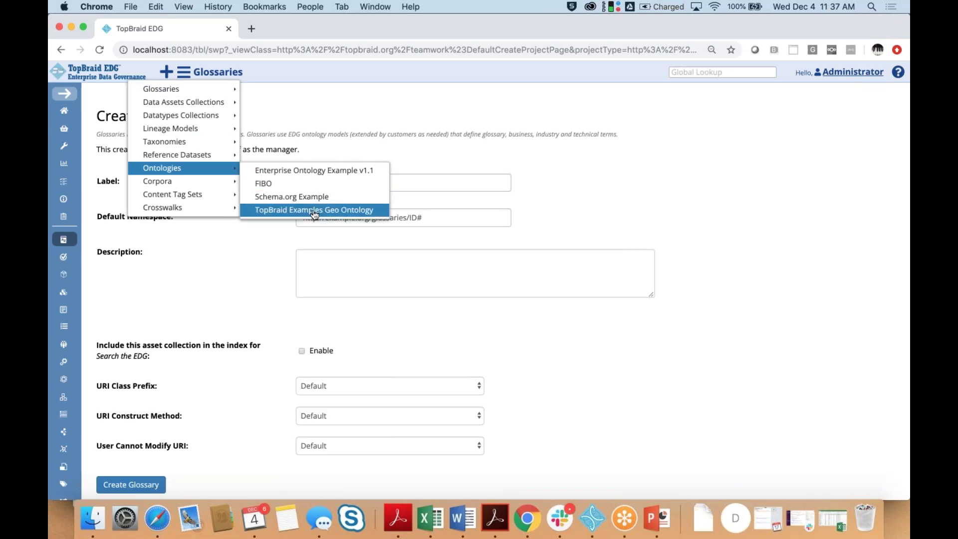
left_click(314, 211)
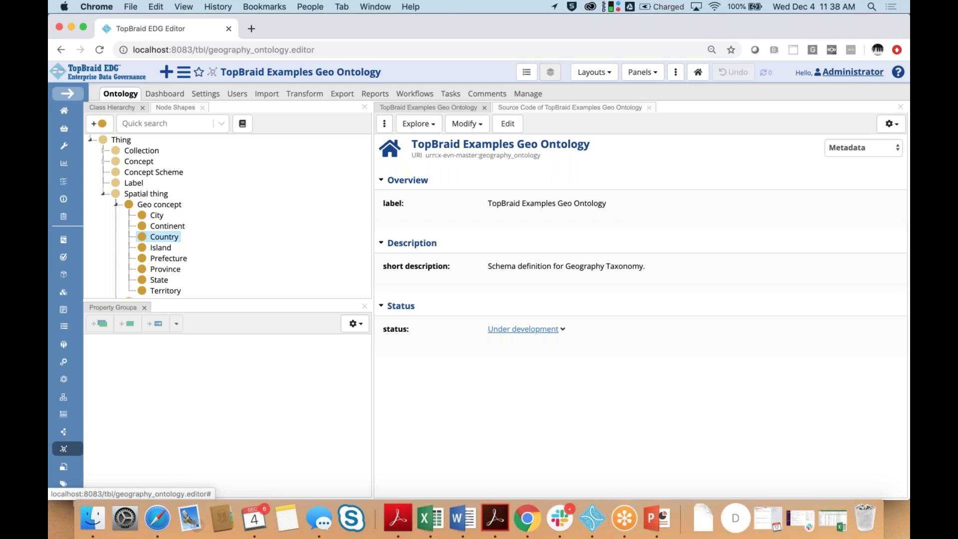
- Examine the Country class's definition, its property groups and the actions available for the class
left_click(153, 237)
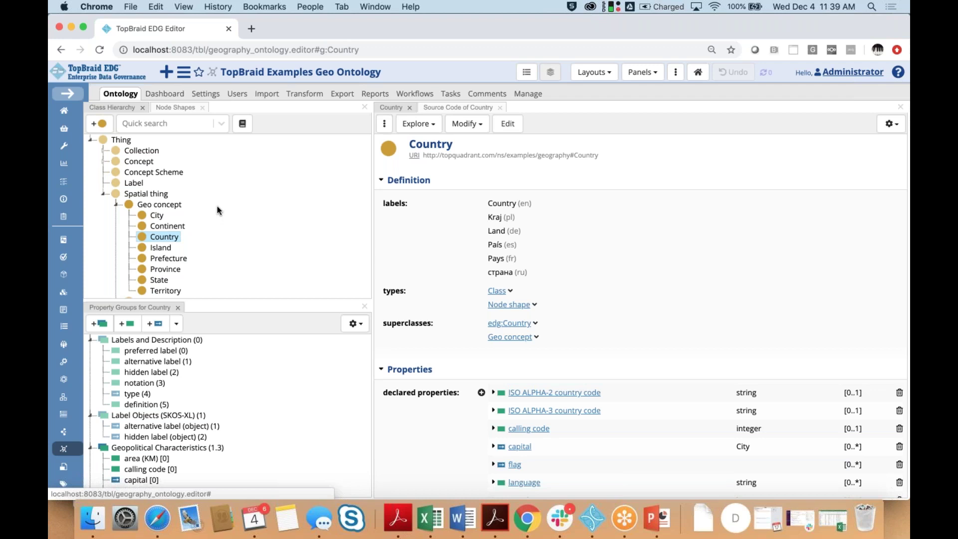
left_click(174, 227)
left_click(173, 238)
mouse_move(259, 435)
mouse_move(247, 396)
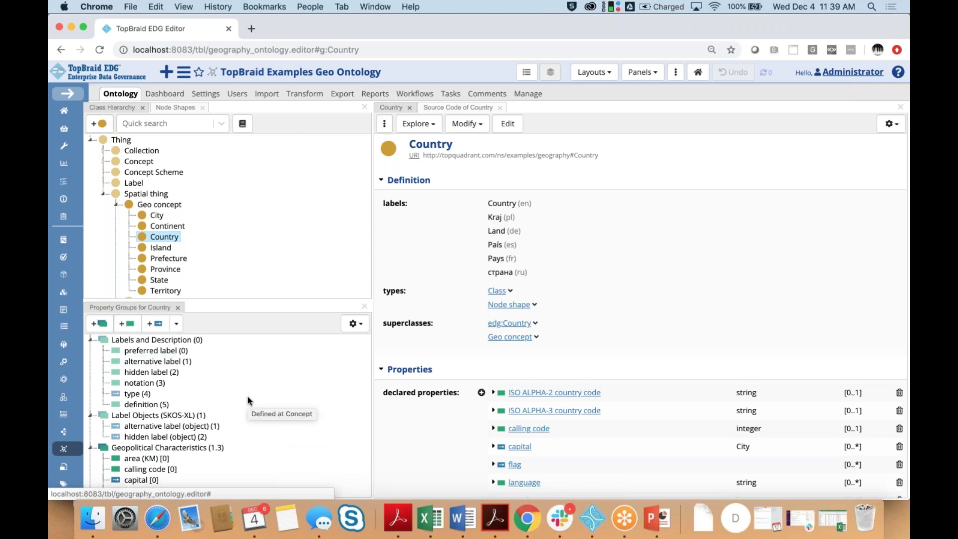
right_click(170, 241)
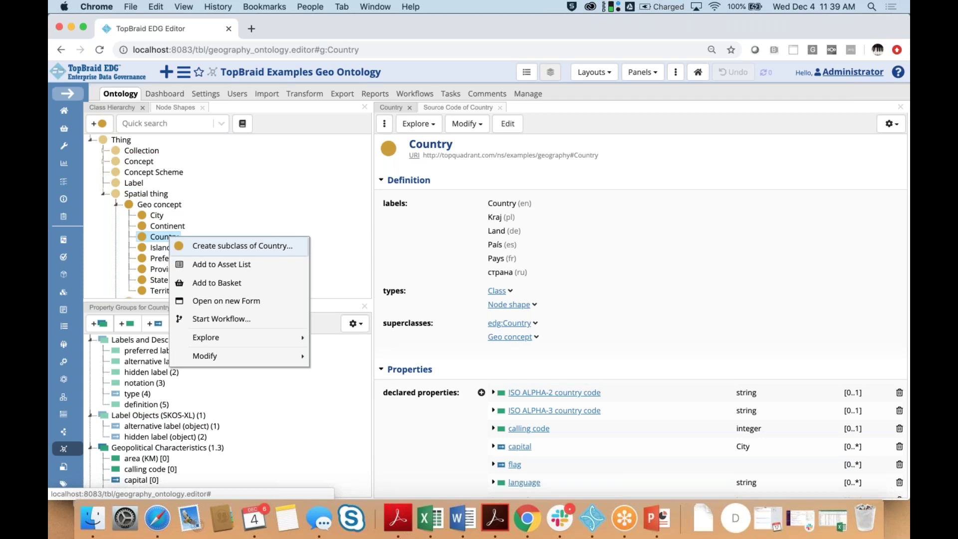
mouse_move(213, 358)
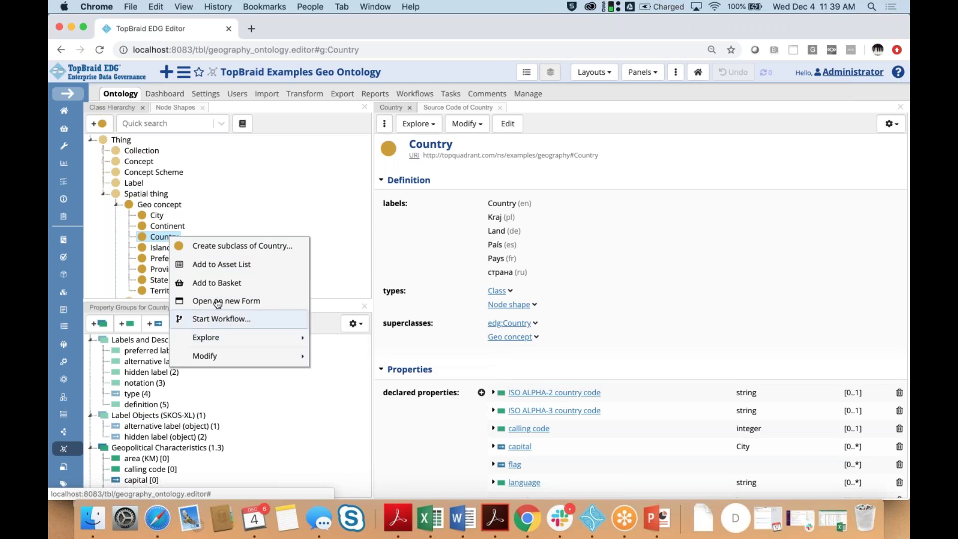
left_click(330, 253)
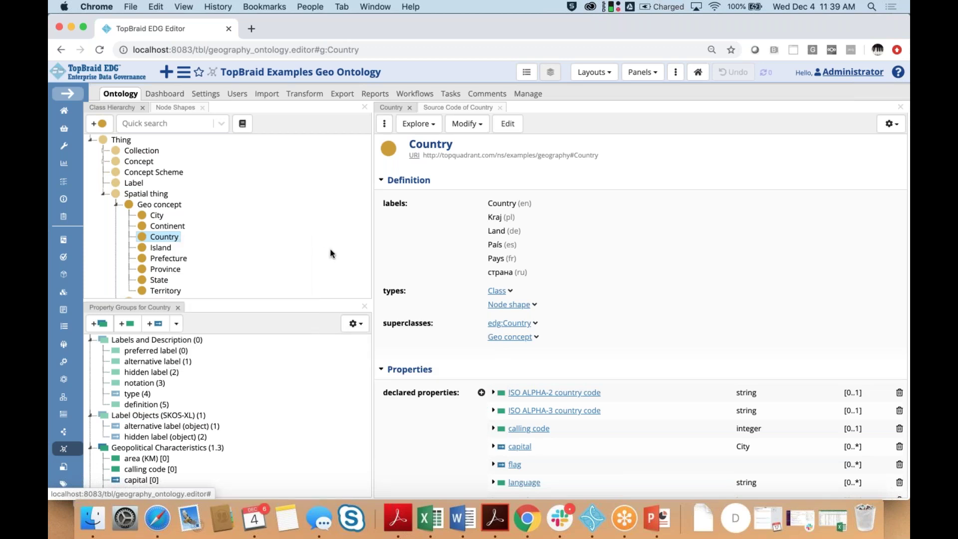
- Create a subclass of Geo concept labelled "Ocean"
left_click(152, 206)
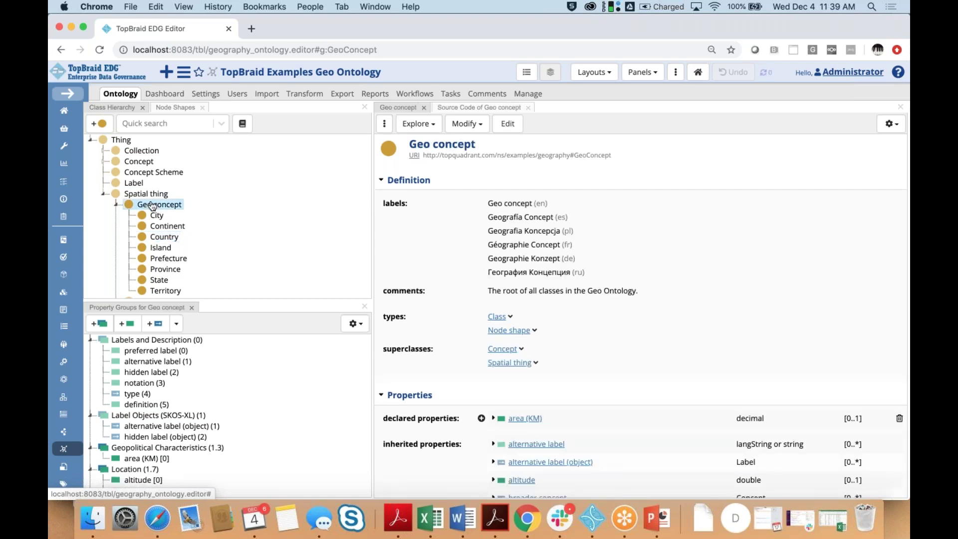
right_click(152, 206)
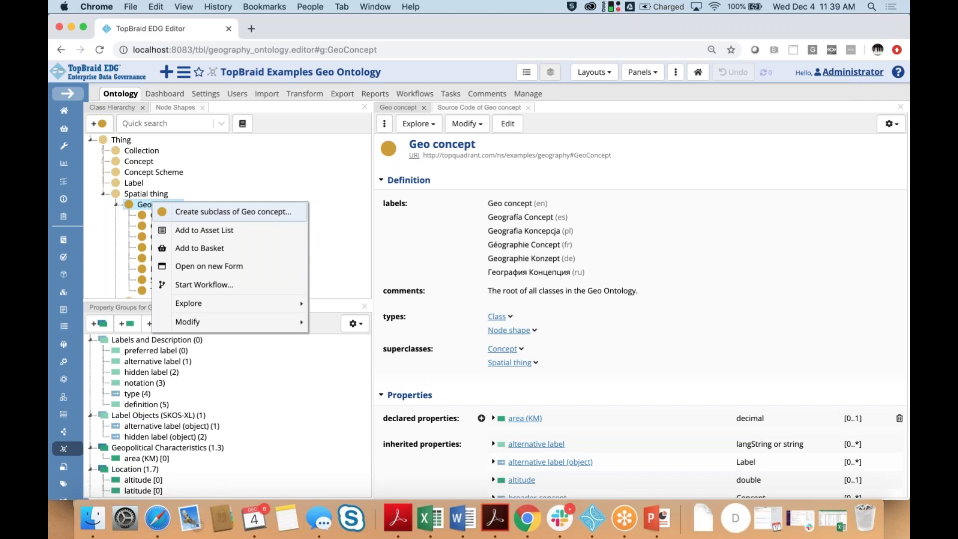
left_click(194, 214)
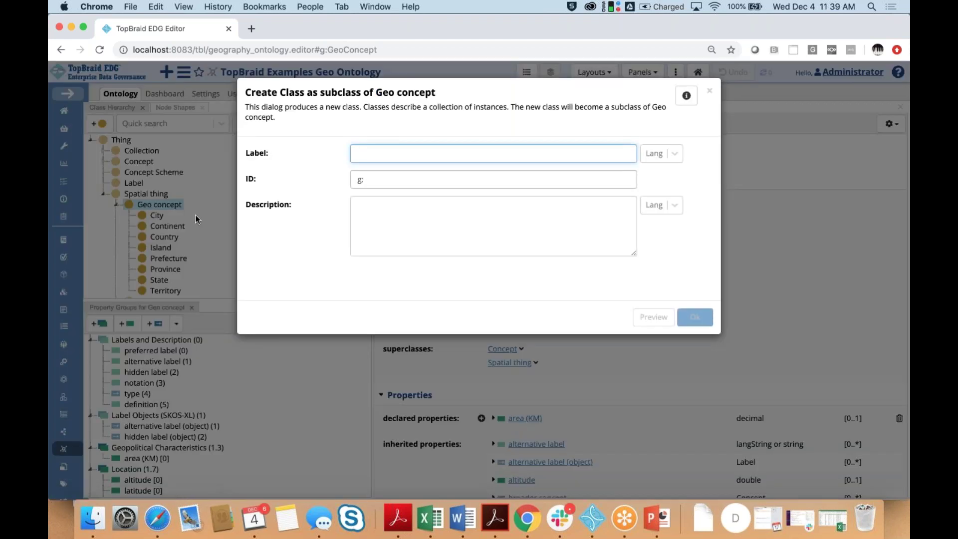
type("O")
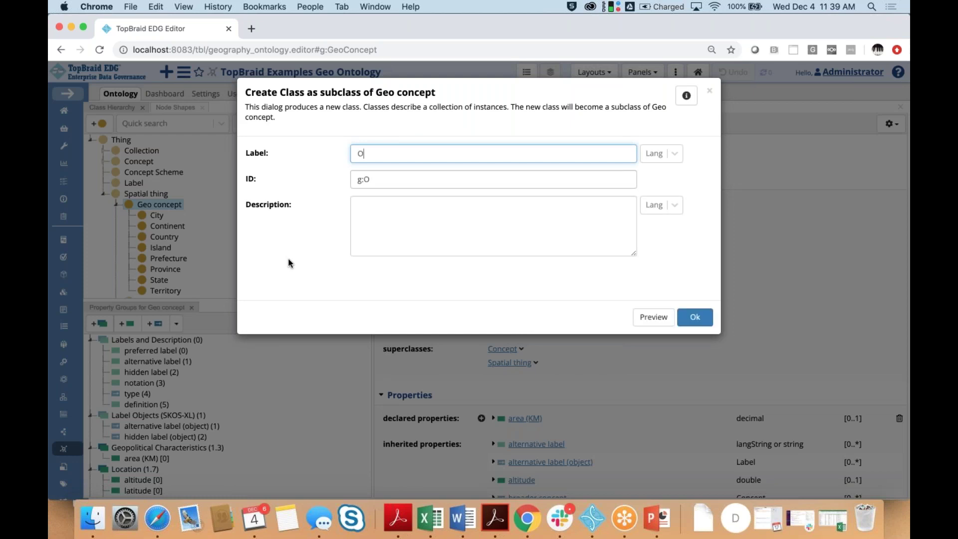
type("cean")
left_click(691, 321)
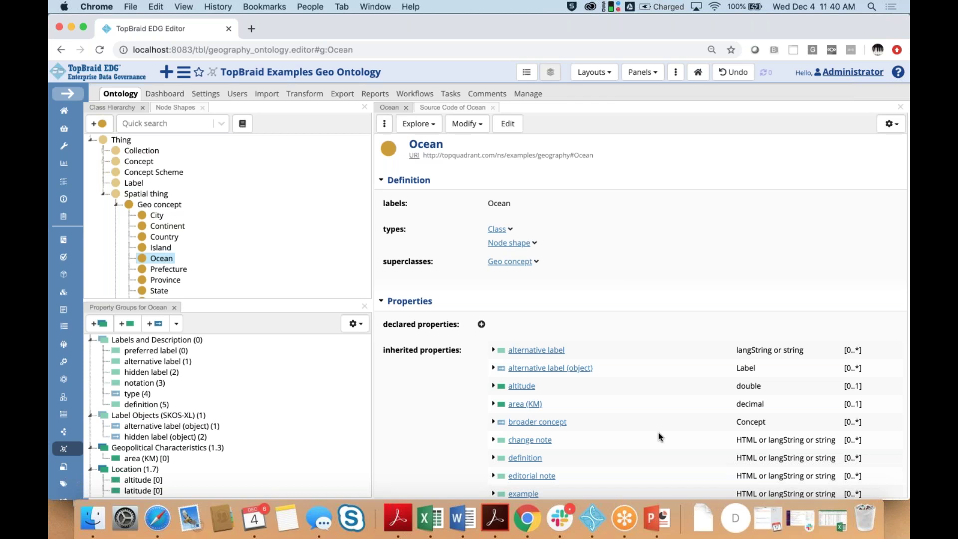
- Add an attribute "average depth" to Ocean in the Geopolitical Characteristics group, with cardinality Optional [0..1] and datatype integer
scroll(207, 403, "down", 2)
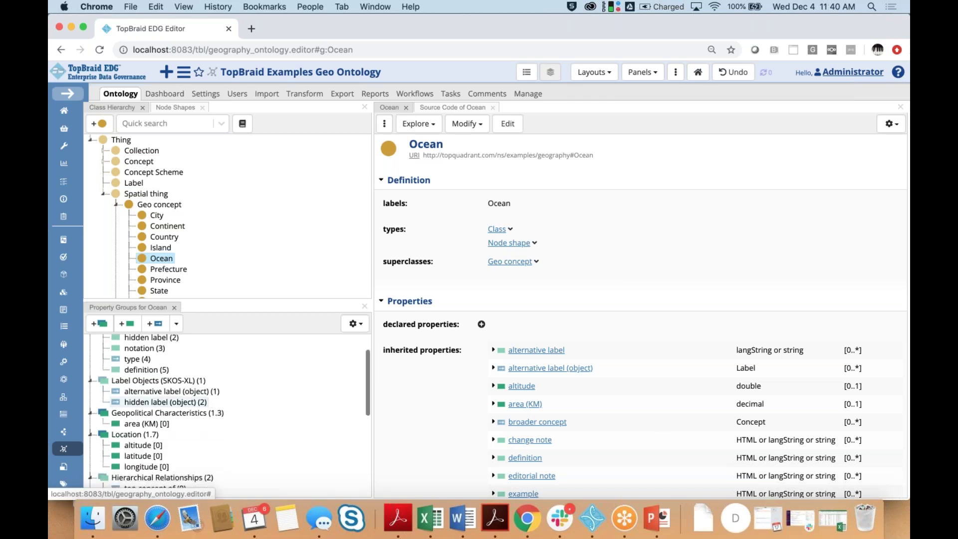
left_click(129, 414)
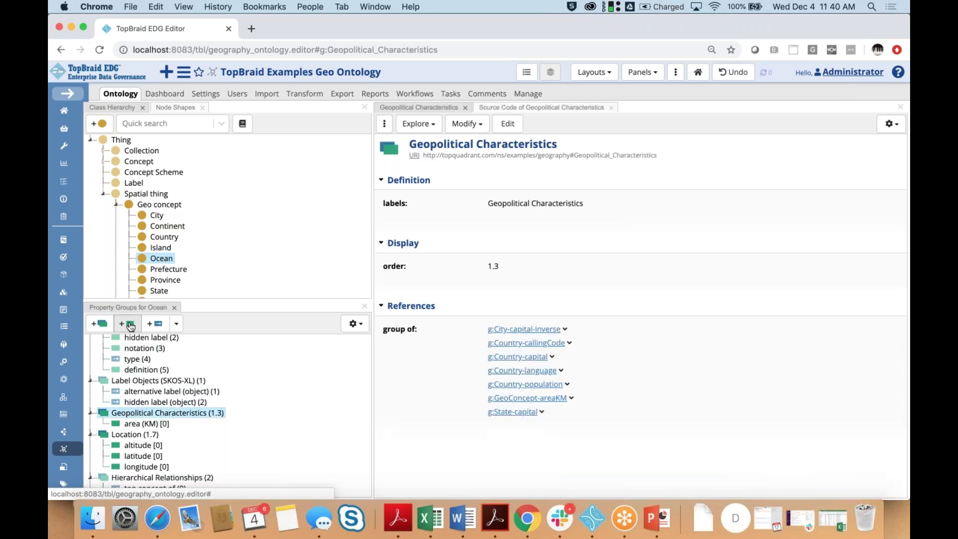
left_click(127, 323)
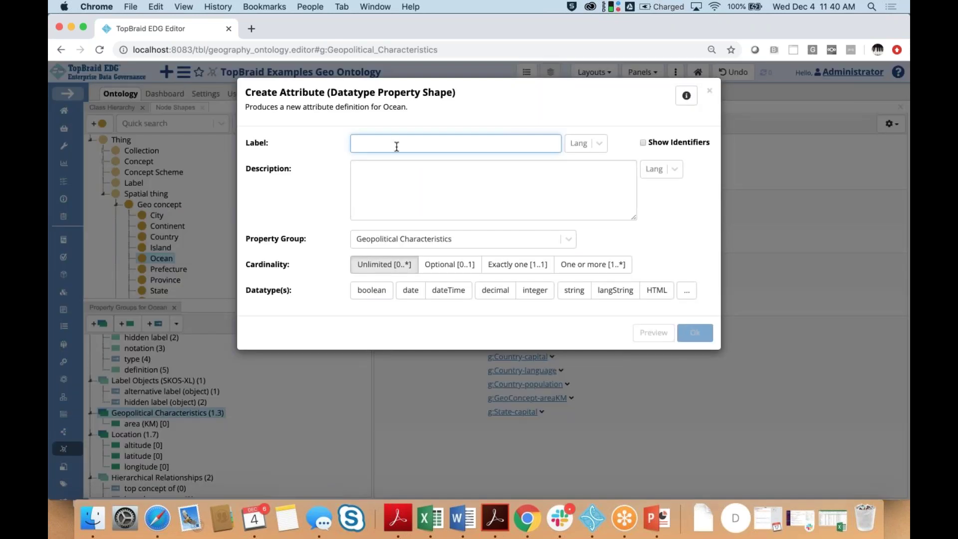
type("ave")
type("ra")
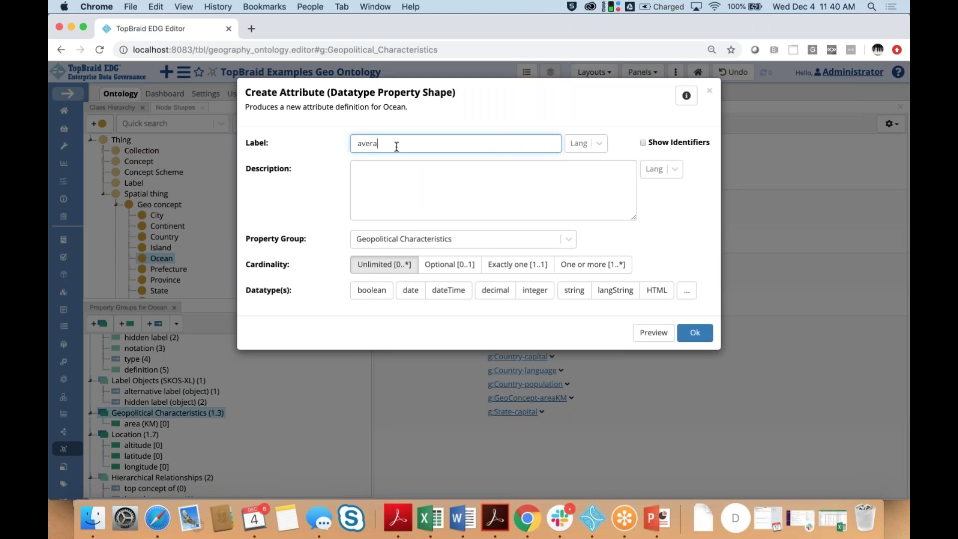
type("ge depth")
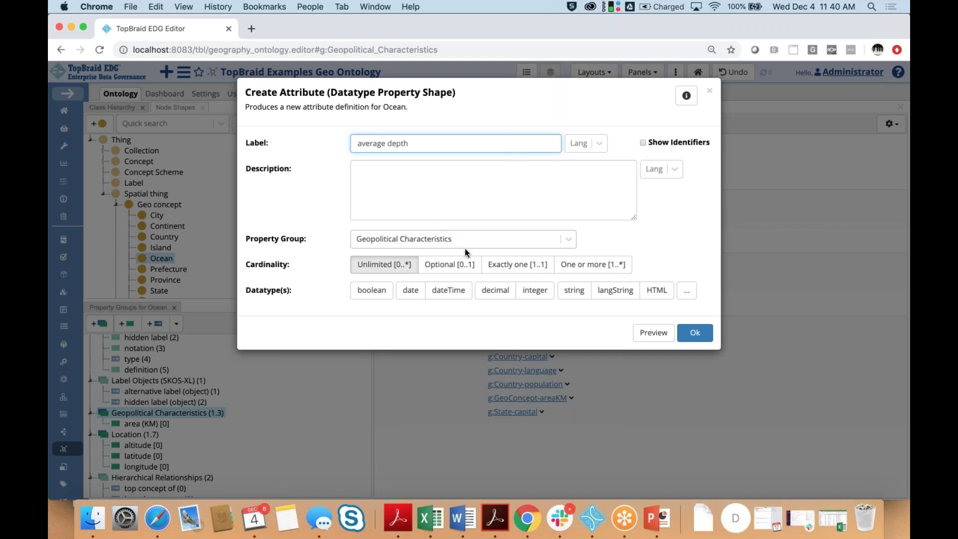
left_click(451, 267)
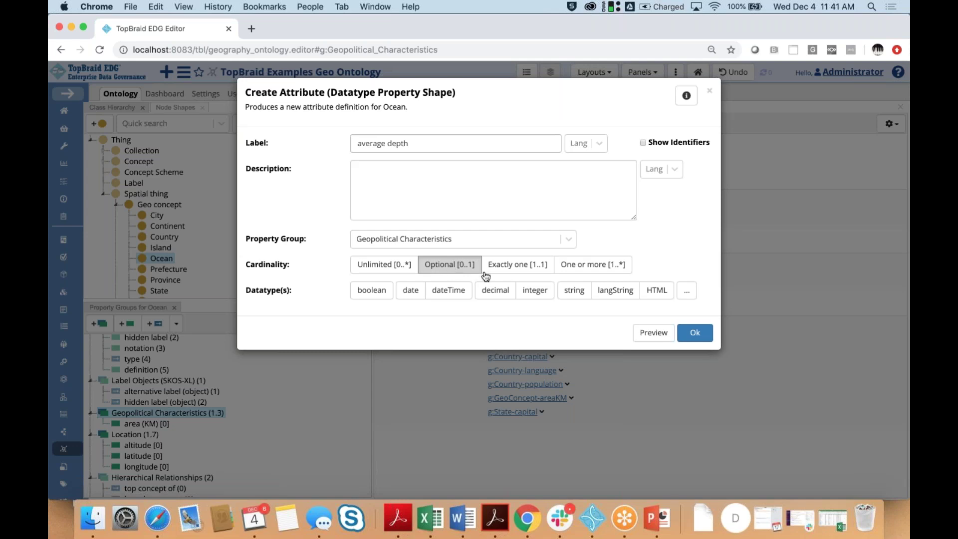
left_click(546, 293)
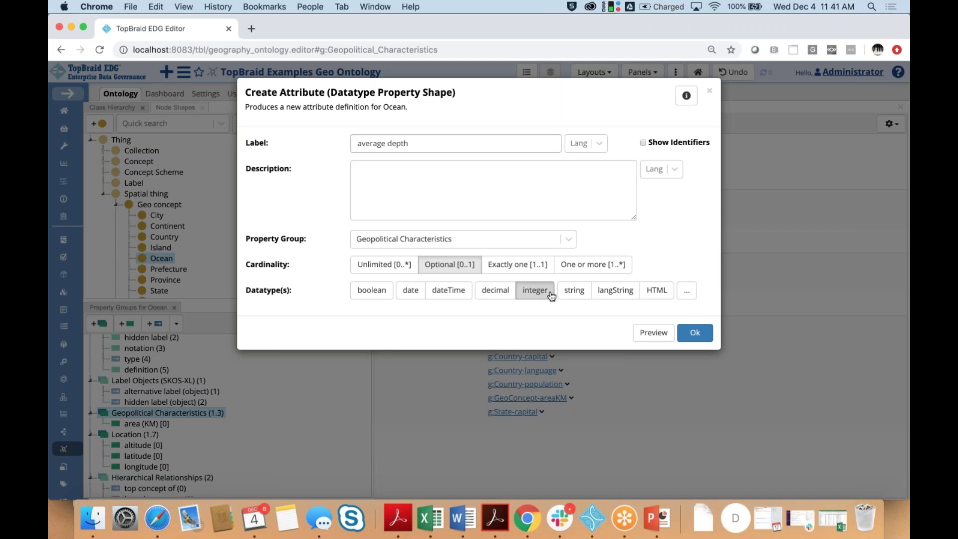
left_click(700, 343)
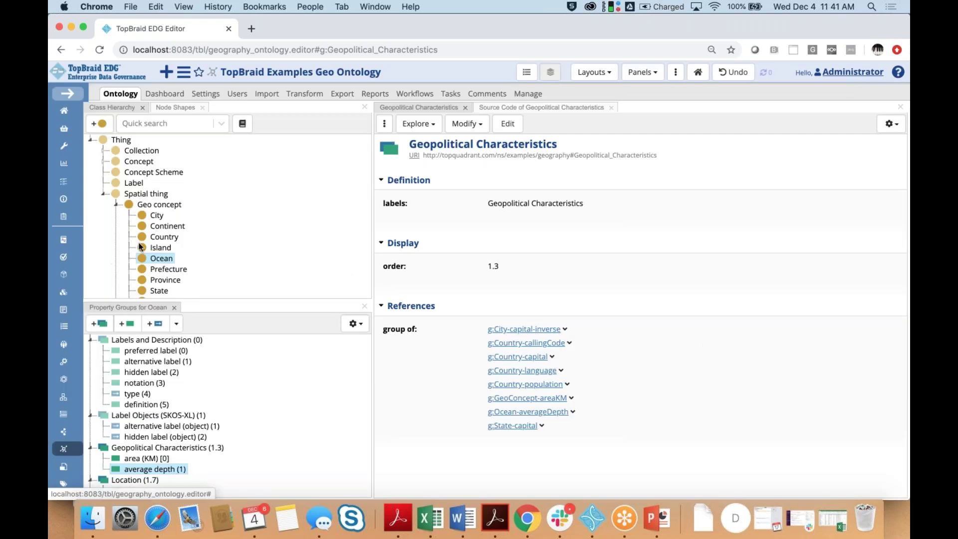
- Open the average depth property declared on the Ocean class for editing
left_click(156, 258)
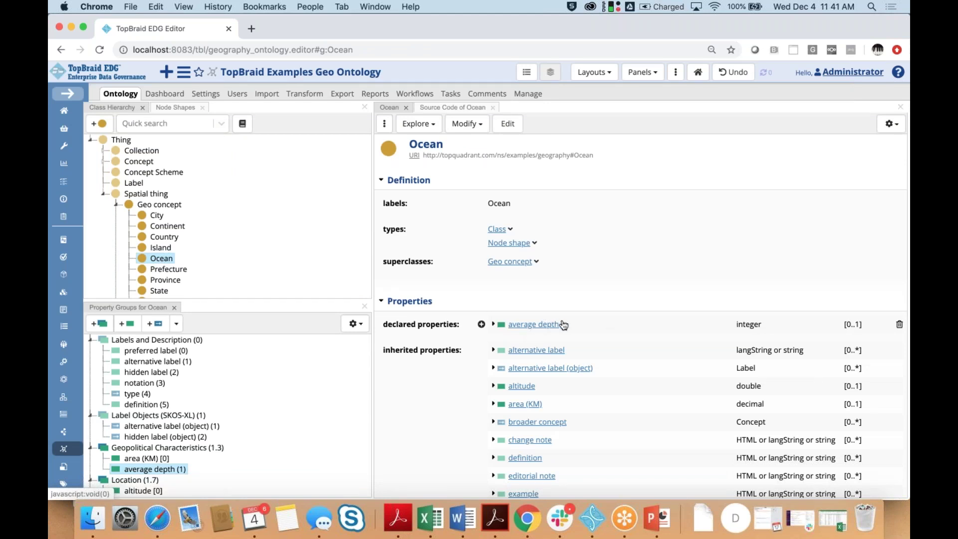
left_click(529, 325)
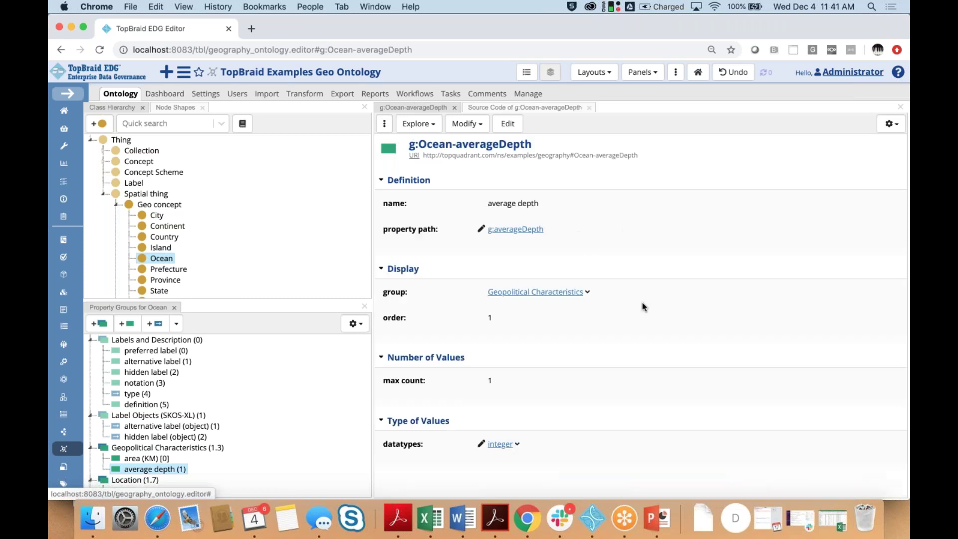
left_click(508, 131)
- Review the fields of the average depth edit form, including the form's display options and the available property groups
scroll(655, 257, "down", 6)
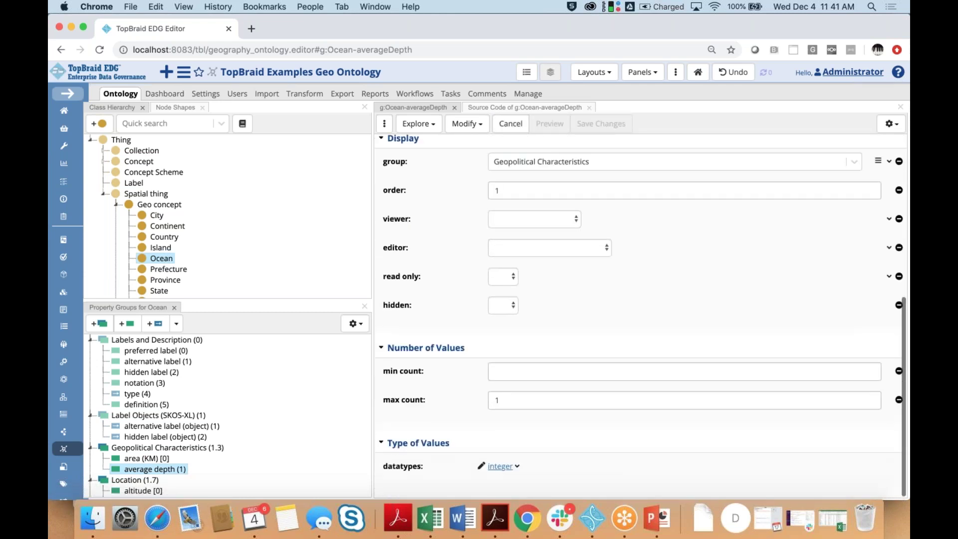
scroll(641, 316, "up", 2)
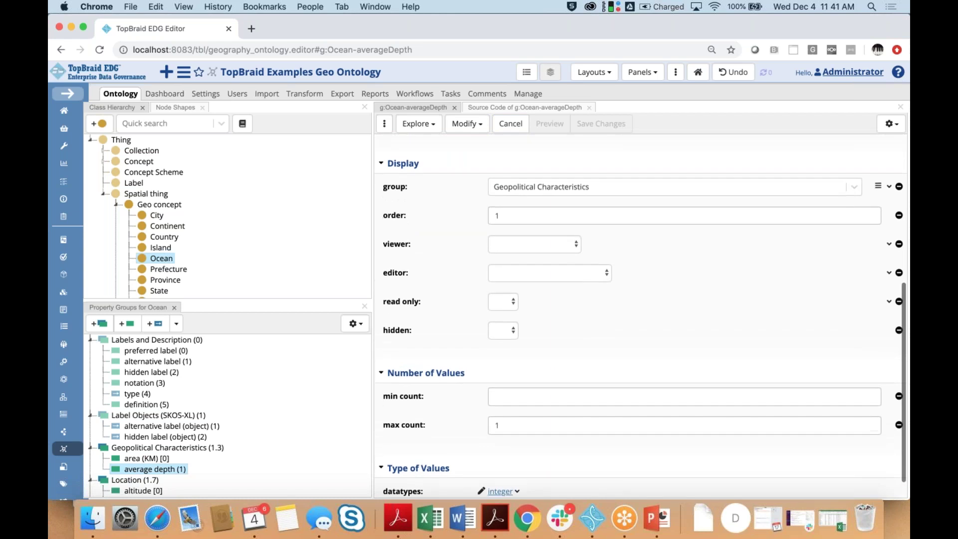
left_click(893, 128)
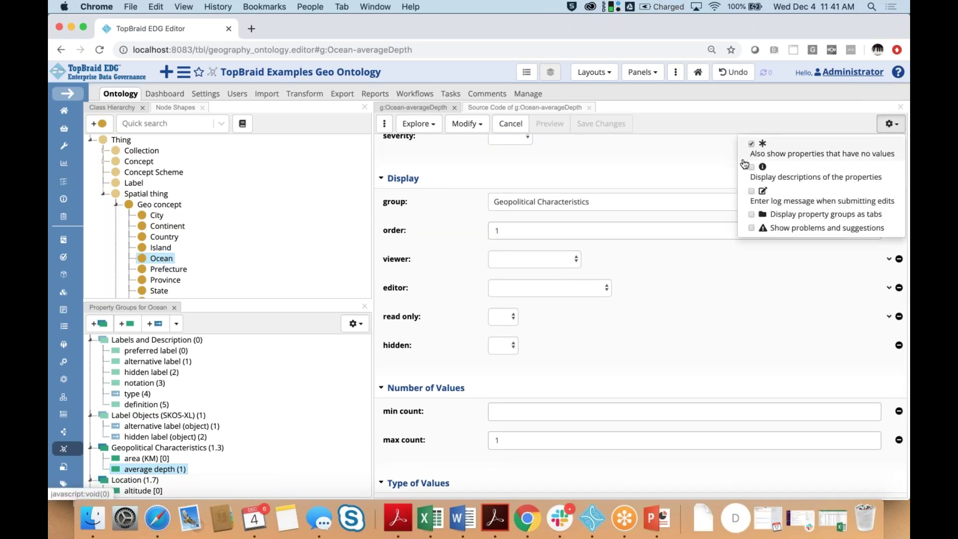
left_click(688, 207)
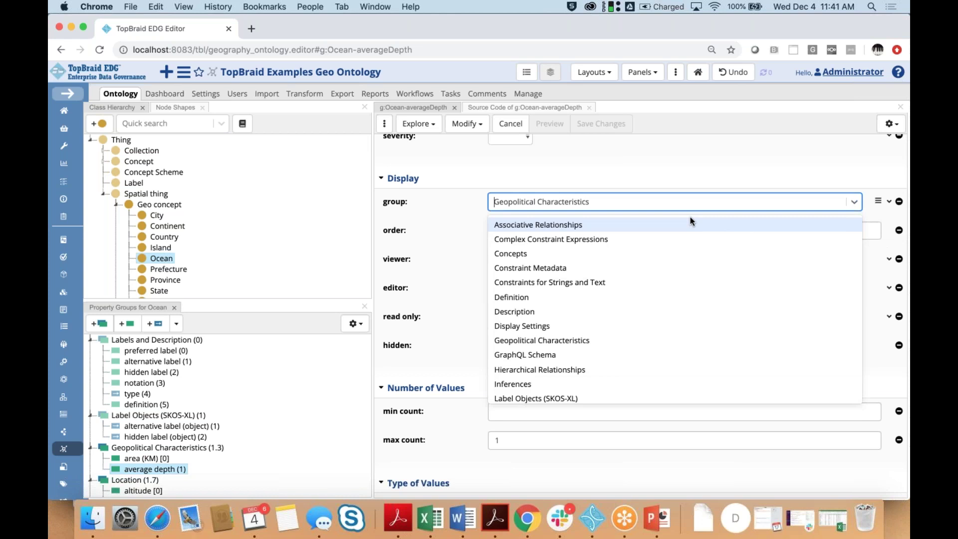
left_click(682, 178)
scroll(682, 178, "down", 10)
scroll(682, 178, "up", 6)
scroll(641, 314, "up", 6)
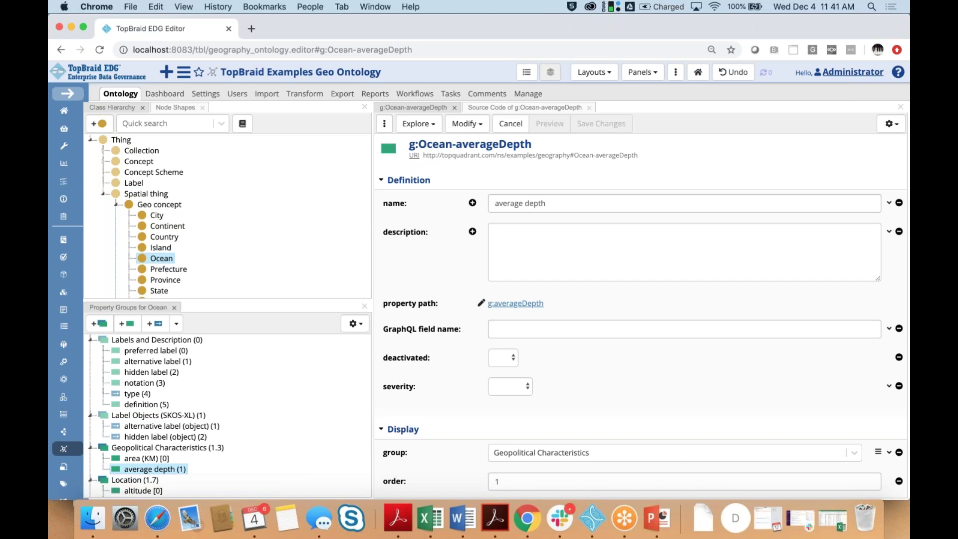
- Turn off the form's display option for also showing properties that have no values
left_click(898, 128)
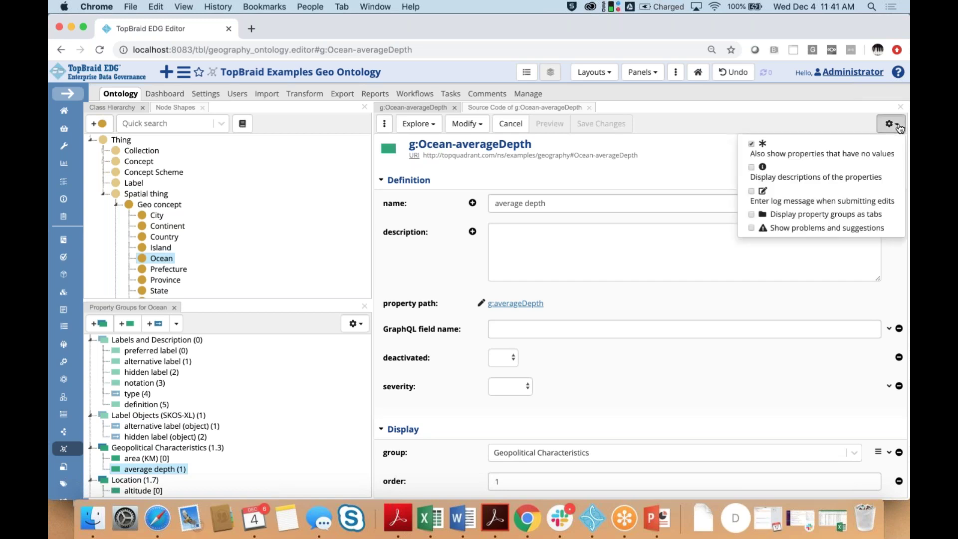
left_click(751, 143)
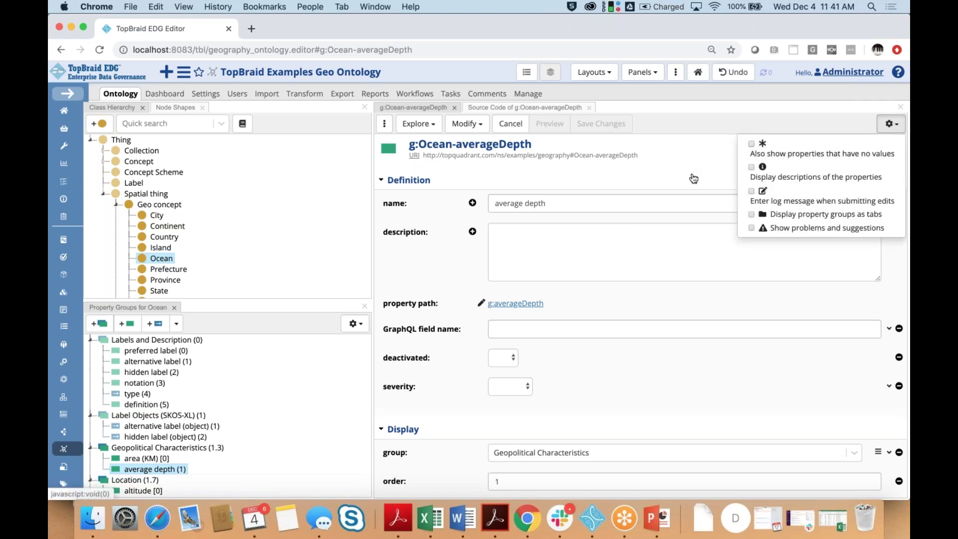
left_click(692, 172)
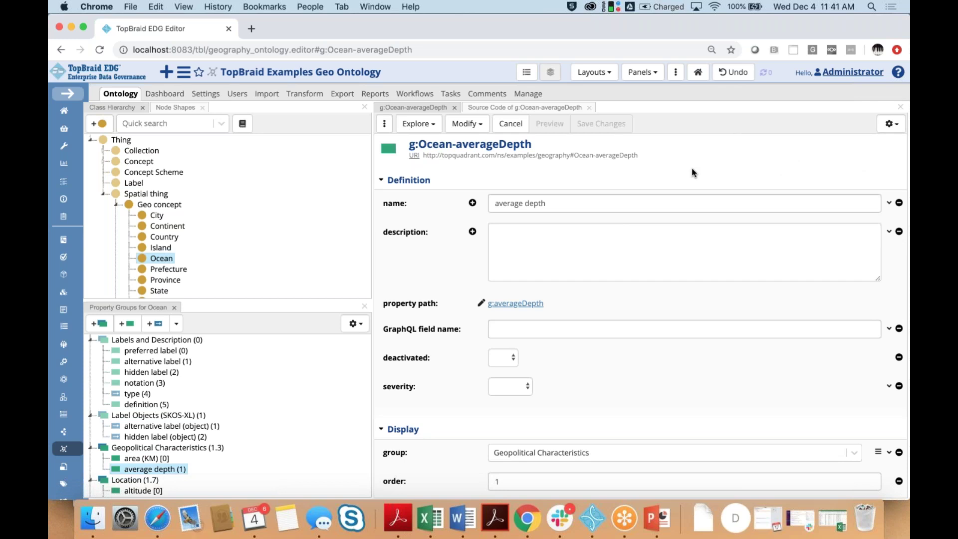
- Return to the Ocean class and look through the actions available for its superclass Geo concept
left_click(159, 259)
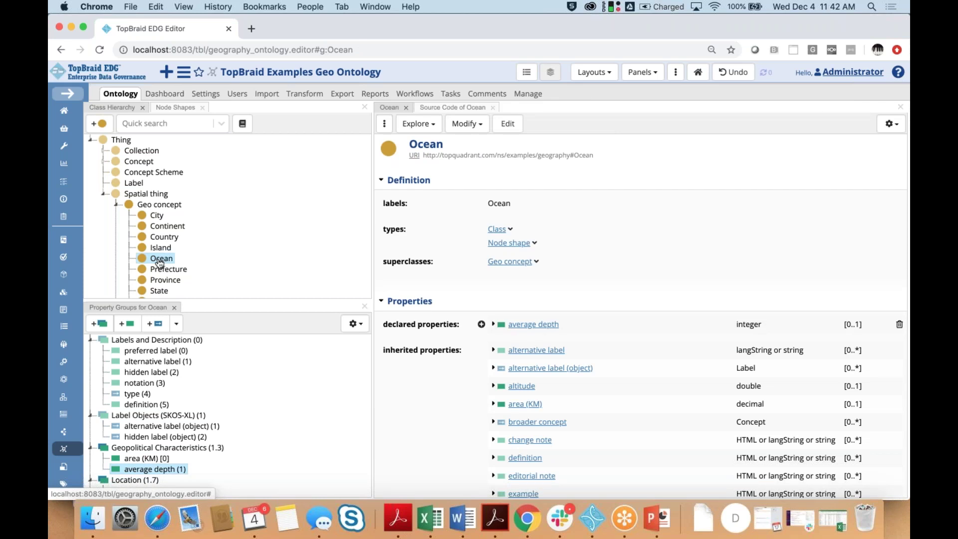
left_click(509, 266)
mouse_move(553, 356)
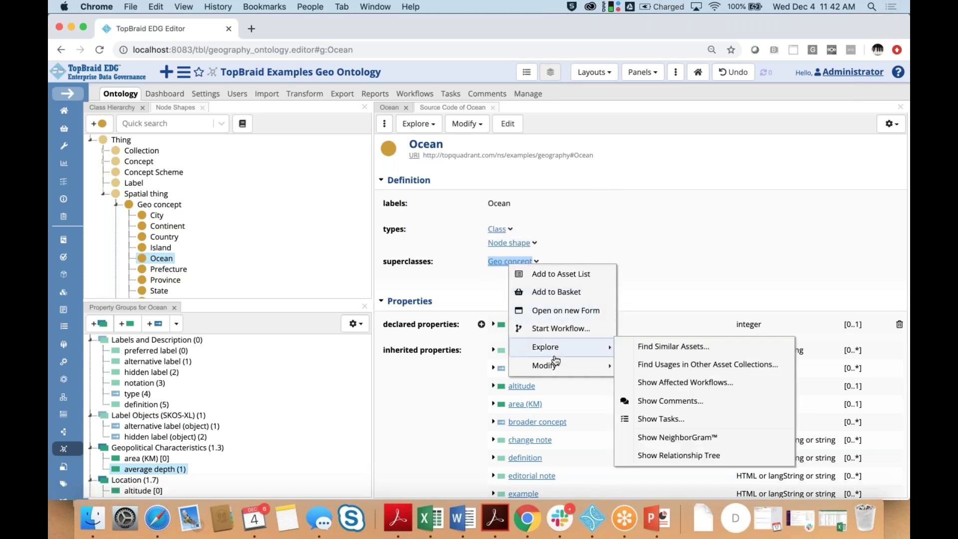
left_click(608, 229)
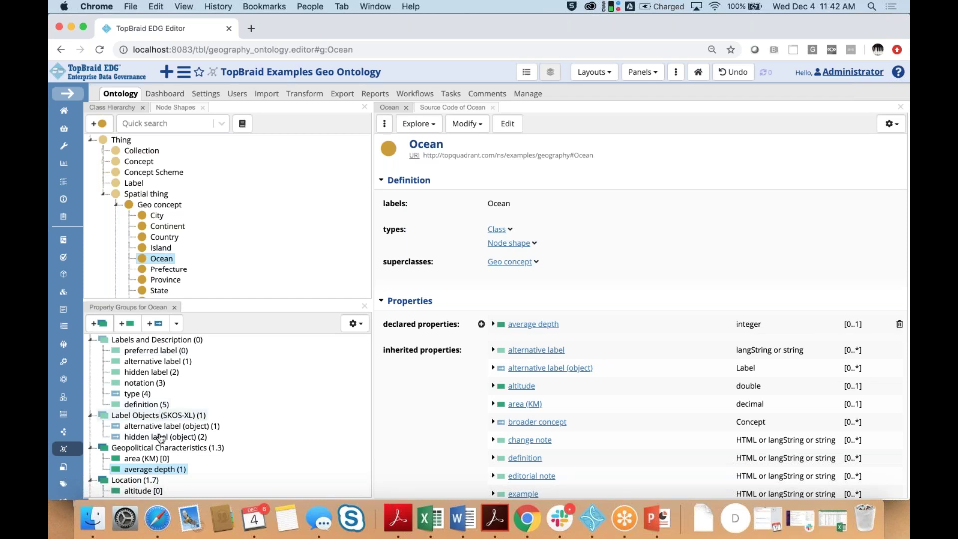
- Create a relationship labelled "basin countries" on Ocean with Country as the class of its values
left_click(481, 325)
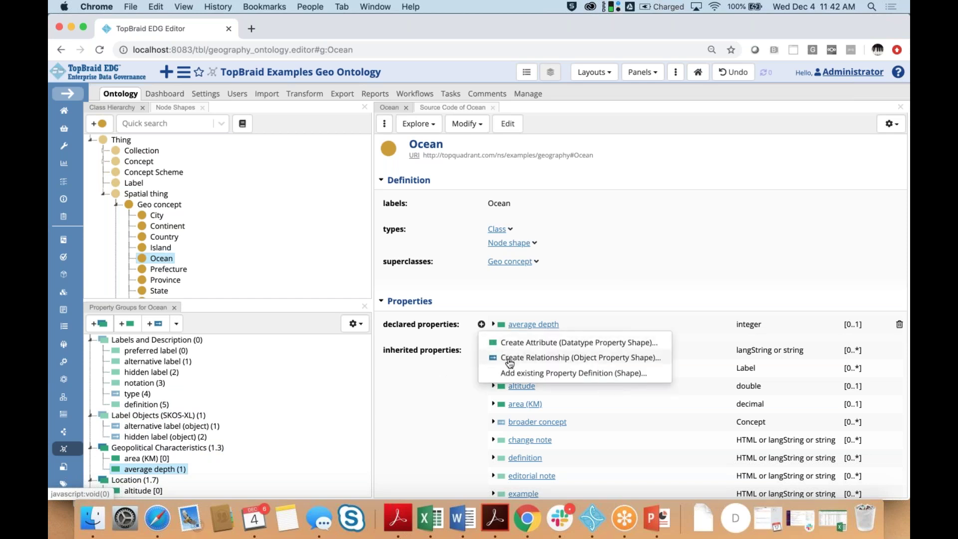
left_click(579, 357)
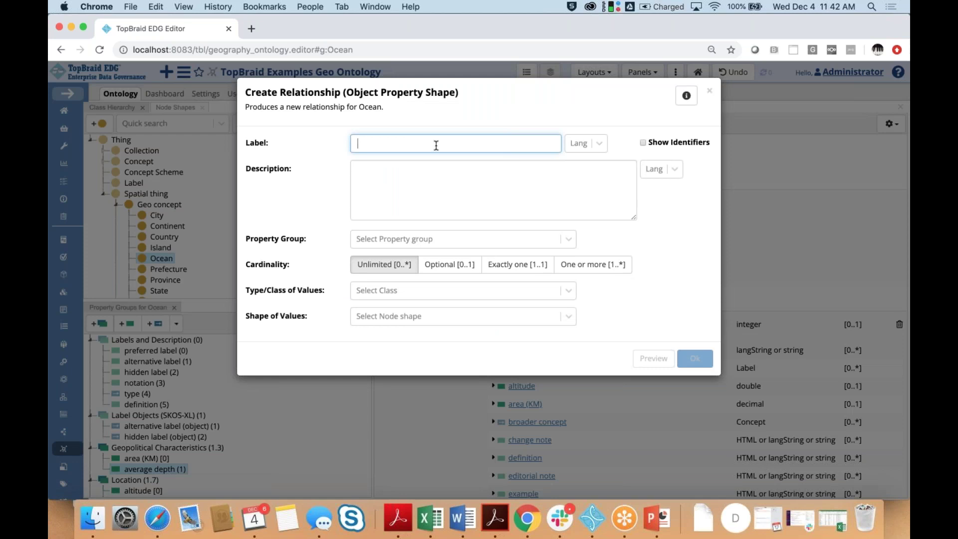
type("basin")
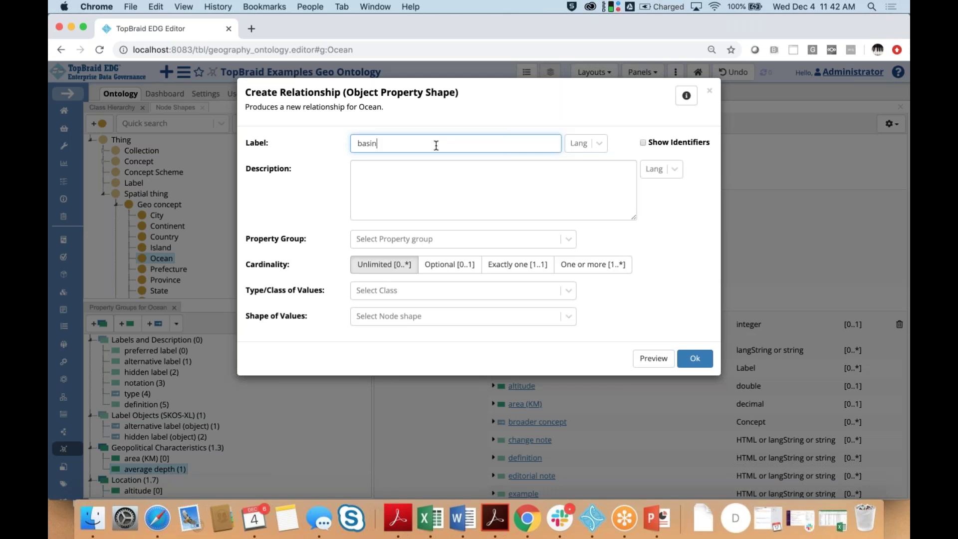
type(" countries")
left_click(475, 290)
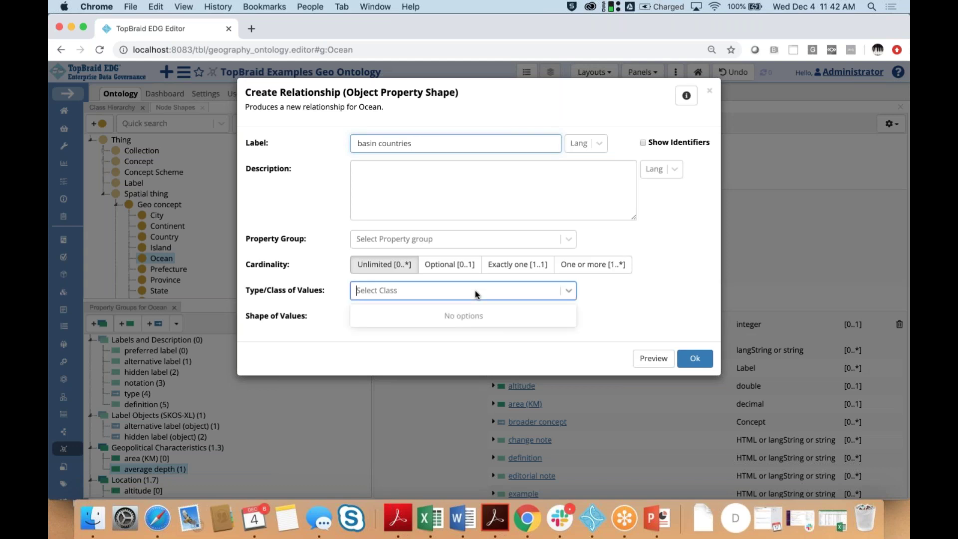
type("counr")
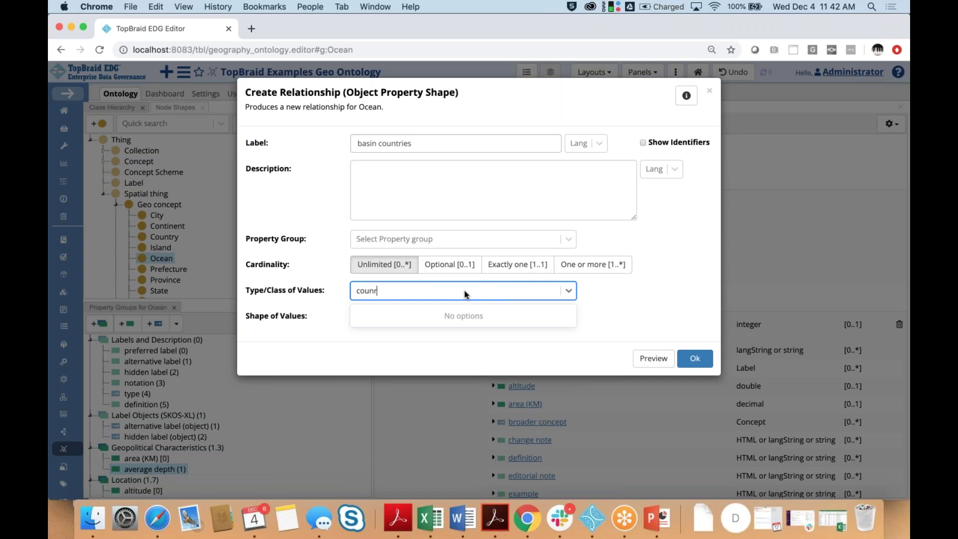
key("BackSpace")
type("t")
left_click(446, 329)
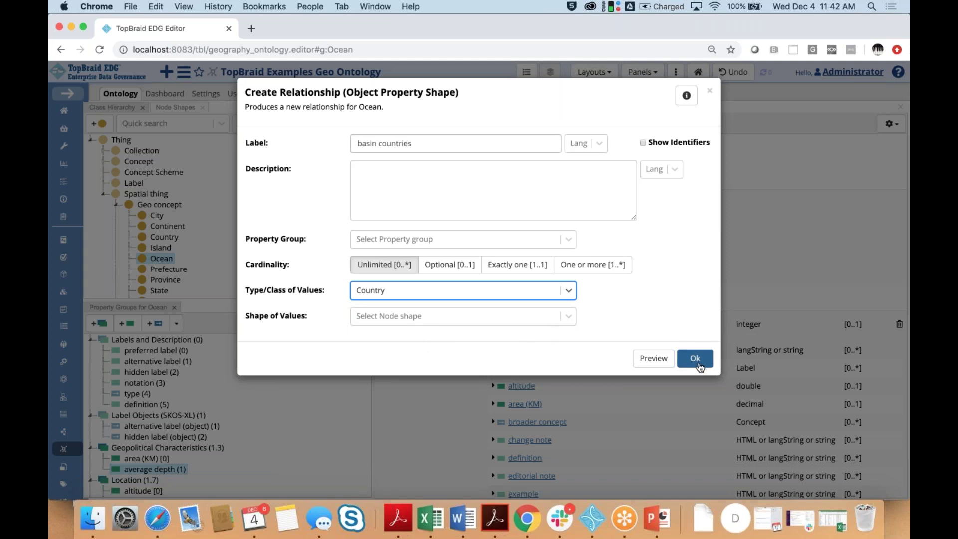
left_click(695, 359)
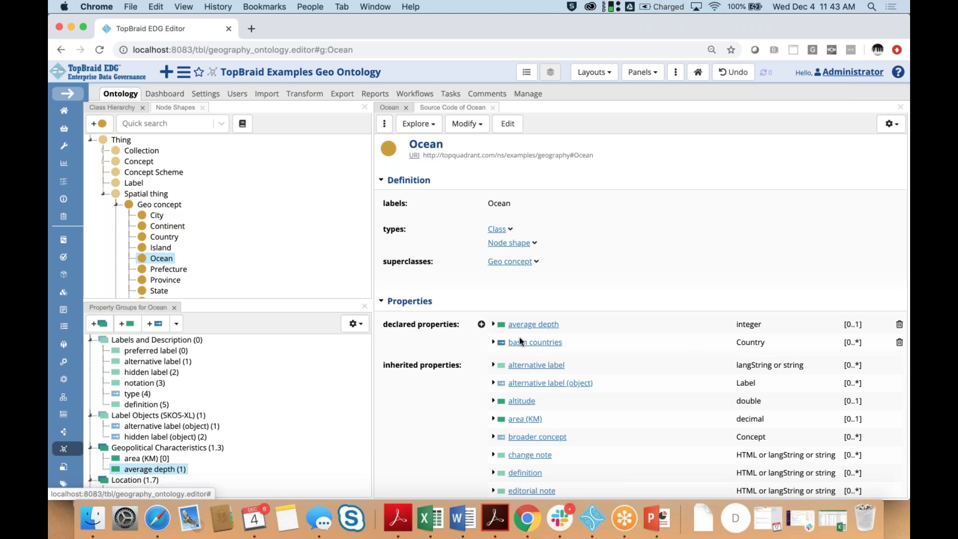
- Add Country from the class hierarchy as an additional superclass of Ocean
mouse_move(164, 239)
left_mouse_down()
mouse_move(482, 292)
mouse_move(466, 268)
left_mouse_up()
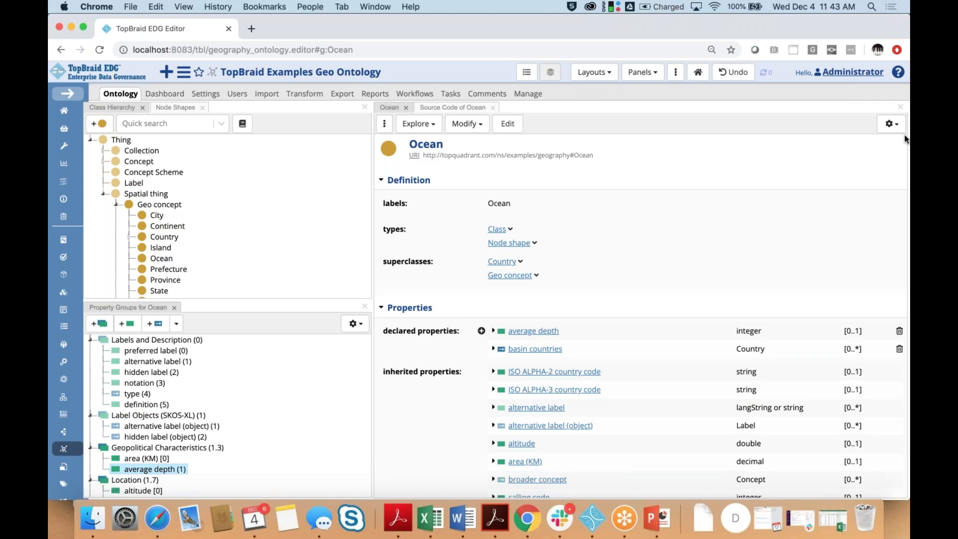
left_click_drag(908, 143, 908, 195)
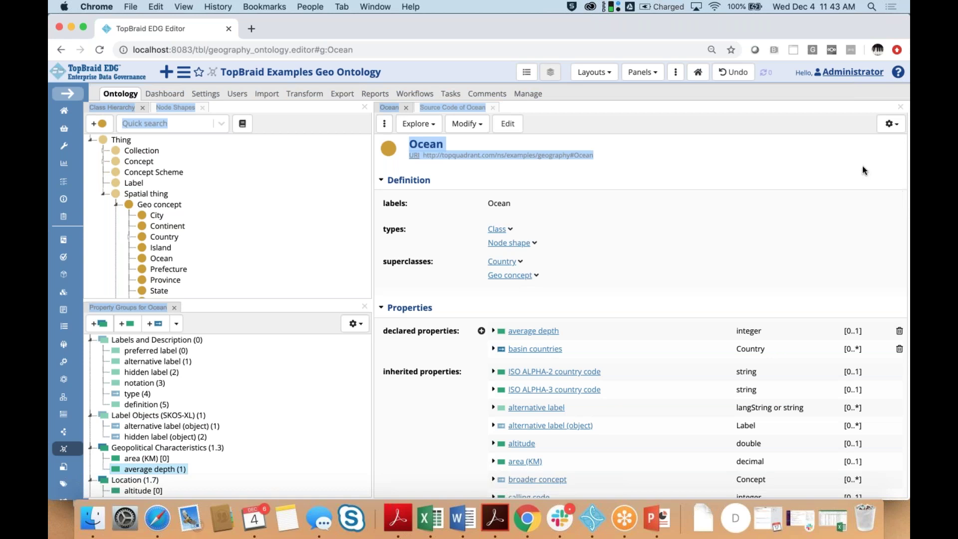
left_click(843, 172)
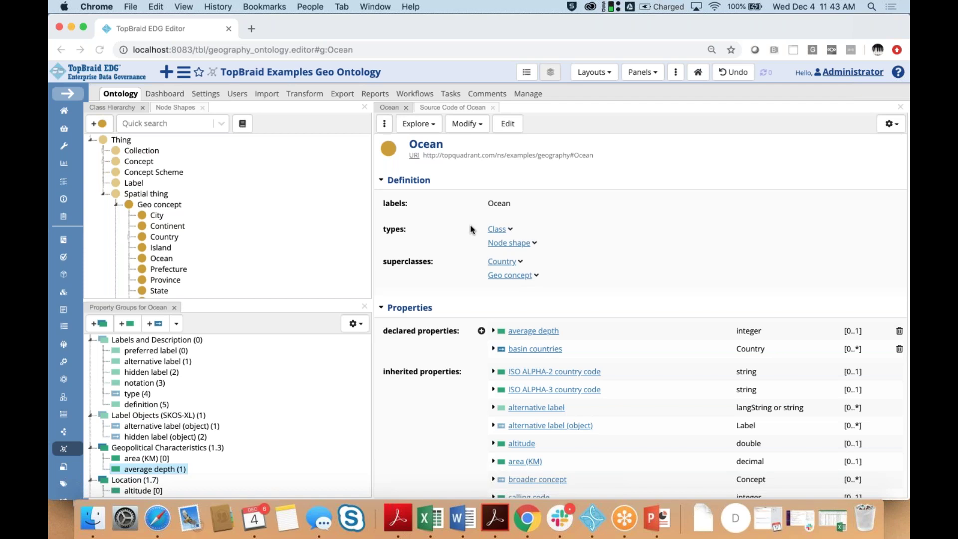
- Remove Country from Ocean's superclasses and save the changes
double_click(433, 229)
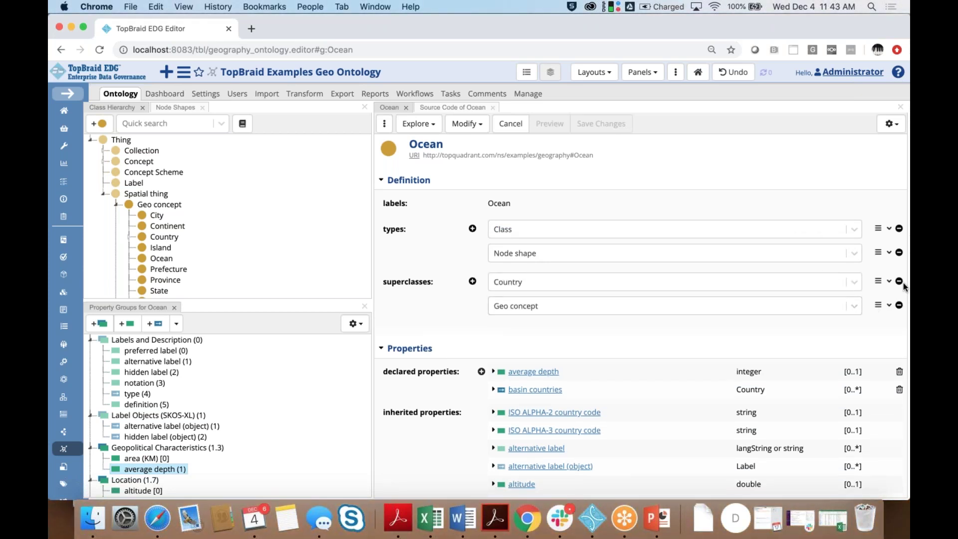
left_click(899, 282)
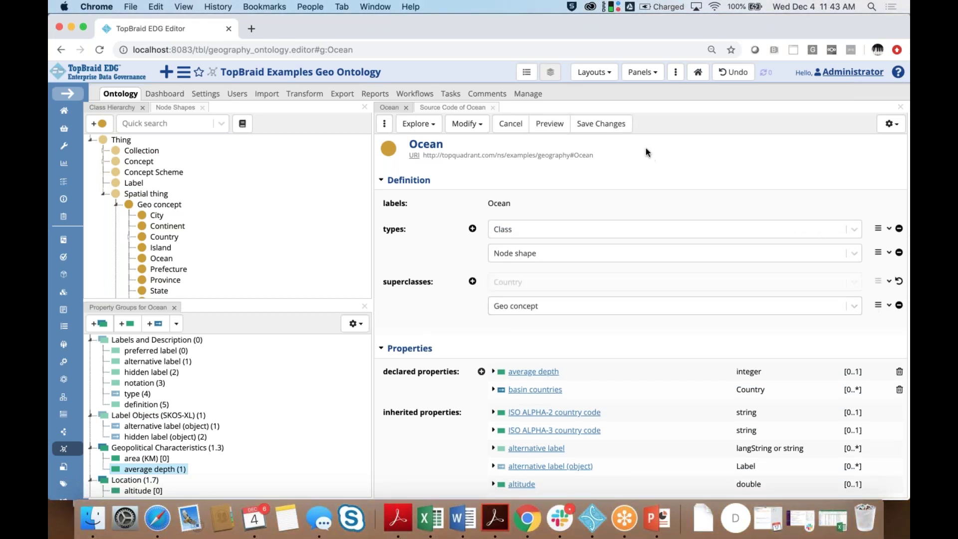
left_click(602, 125)
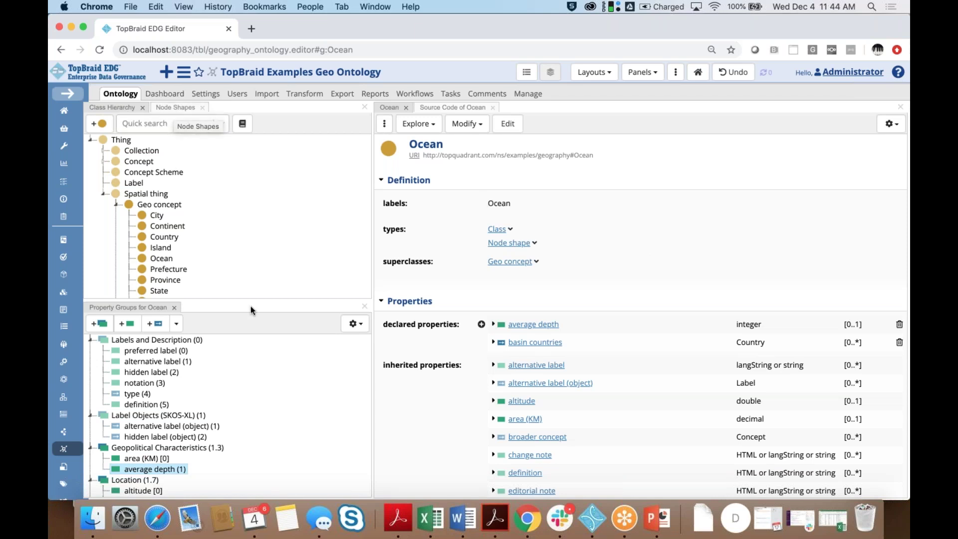
- Rearrange the workspace: place Class Hierarchy after Node Shapes, make the hierarchy area taller and narrow its column to widen the form
left_click_drag(249, 297, 250, 223)
mouse_move(107, 107)
left_mouse_down()
mouse_move(97, 111)
mouse_move(294, 330)
mouse_move(188, 166)
left_mouse_up()
left_click_drag(209, 227, 229, 360)
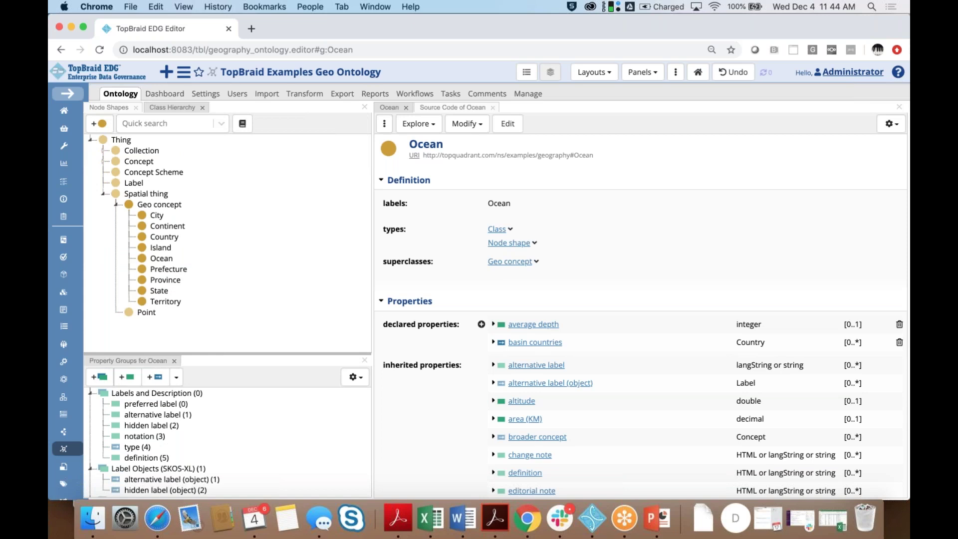
left_click_drag(373, 237, 313, 239)
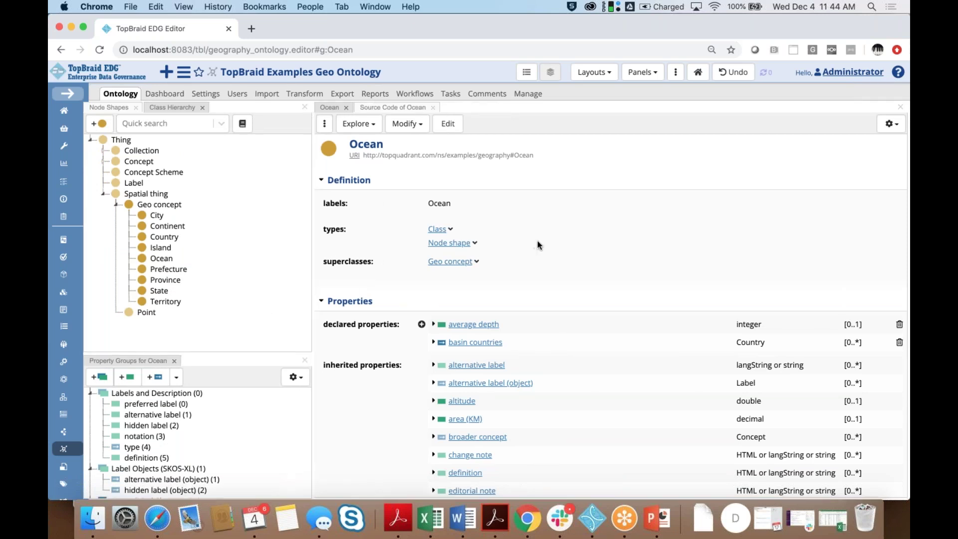
- Add a Class Diagram panel beside the form and display the City class in it
left_click(656, 80)
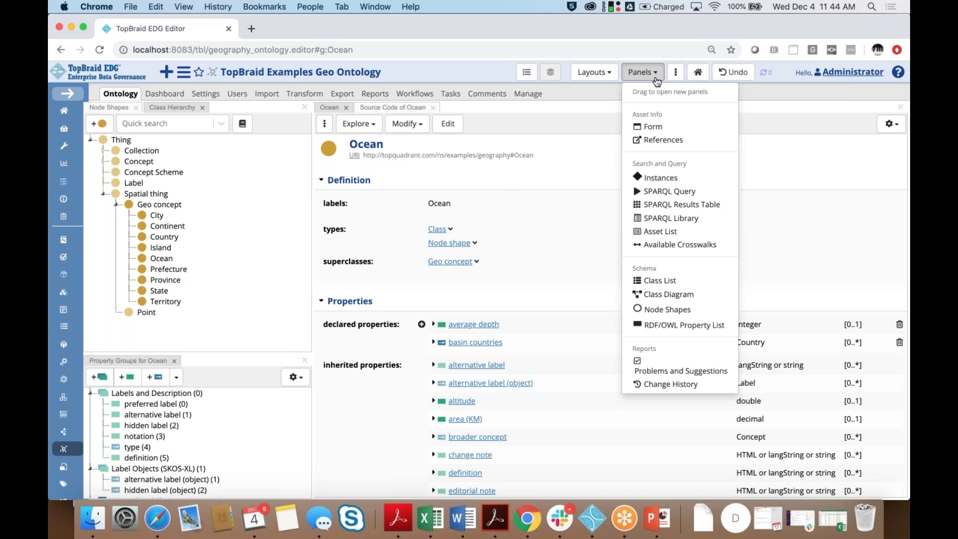
mouse_move(656, 295)
left_mouse_down()
mouse_move(565, 121)
mouse_move(719, 104)
mouse_move(871, 138)
left_mouse_up()
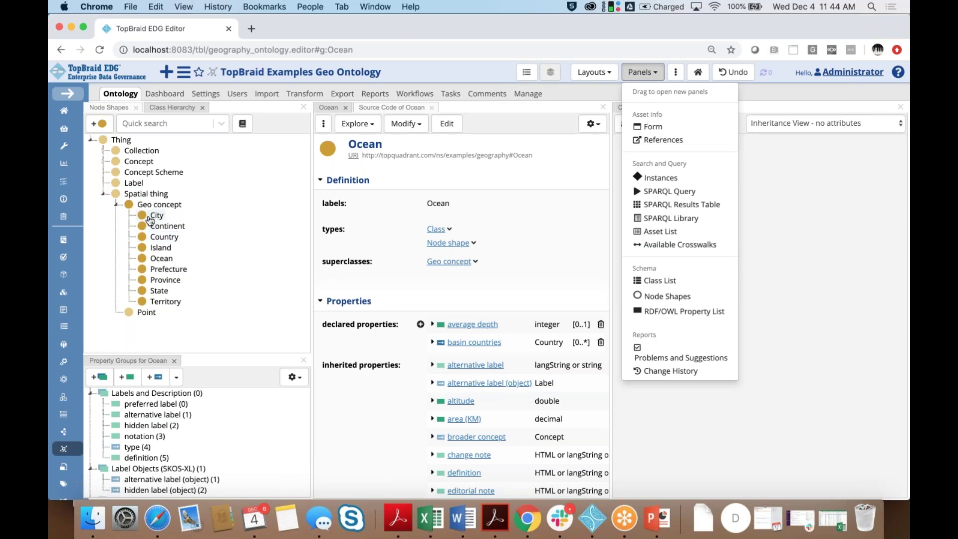
left_click(150, 217)
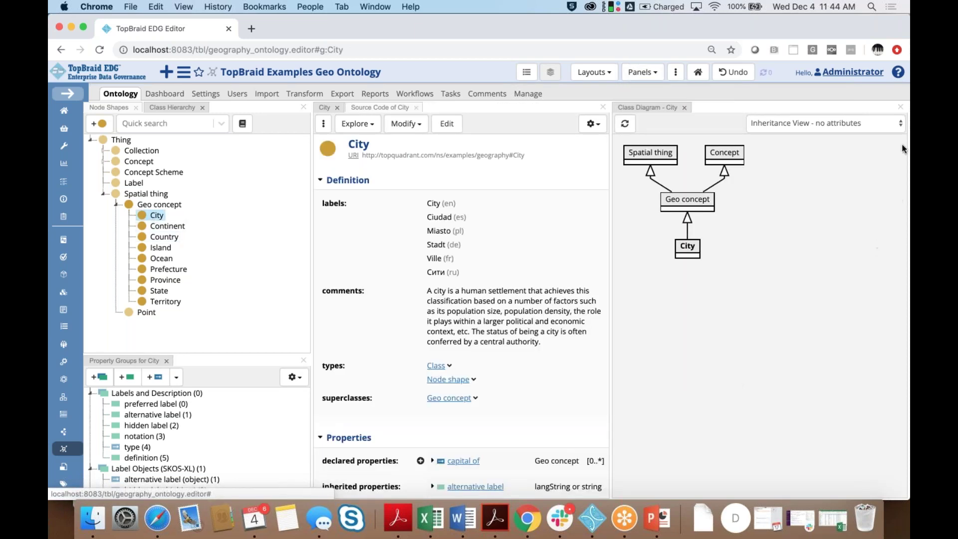
- Switch the City class diagram to Inheritance View with attributes and examine the properties of its ancestor classes
left_click(898, 125)
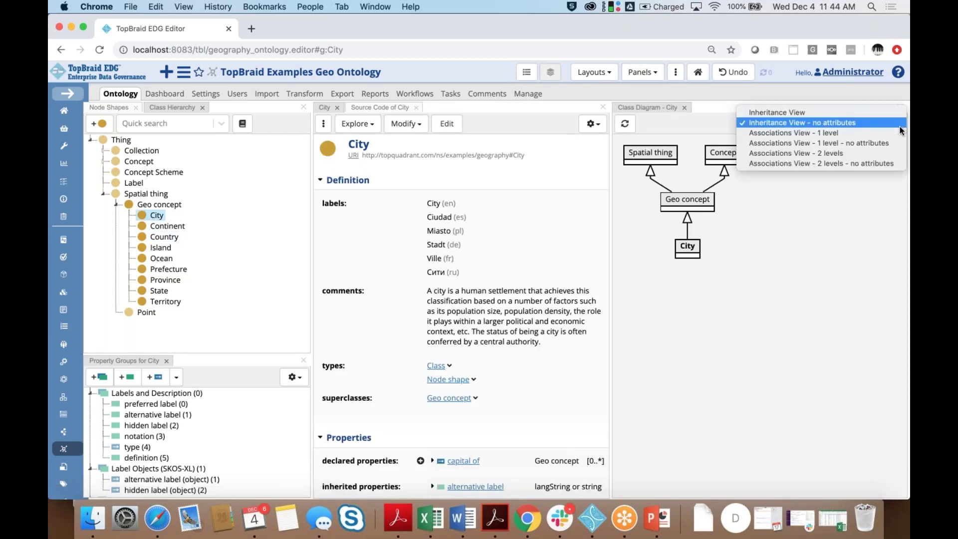
left_click(868, 112)
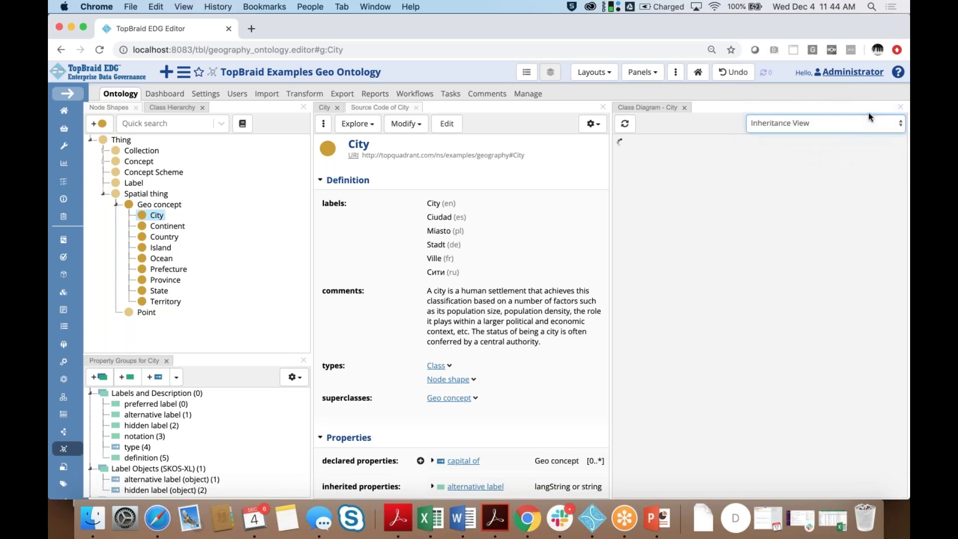
scroll(836, 190, "down", 5)
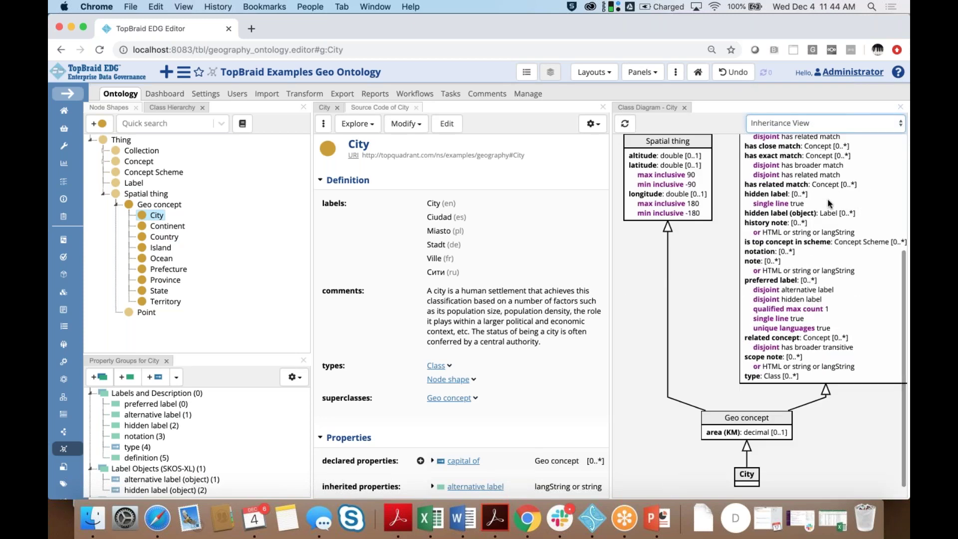
scroll(828, 202, "up", 5)
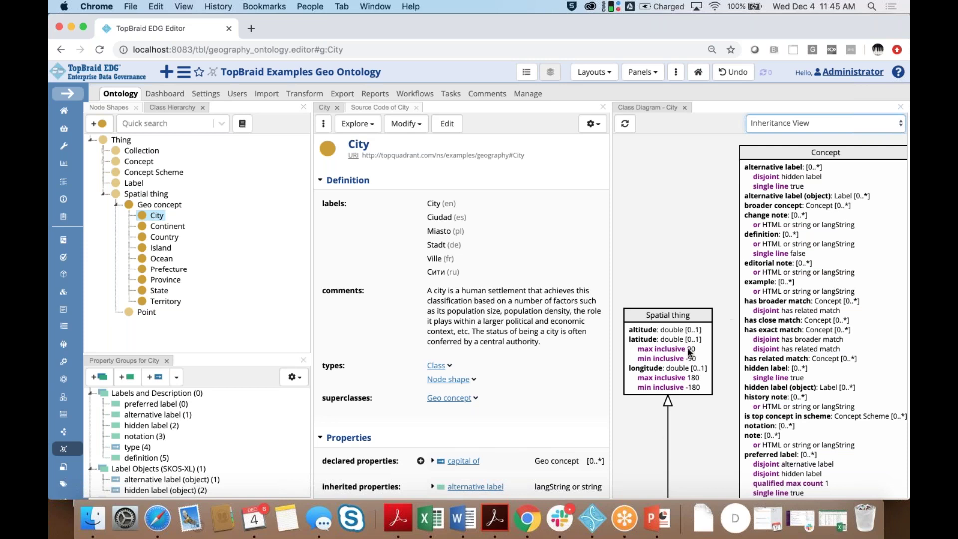
- Check the airports workbook in Excel, and in TopBraid EDG choose airports.xlsx as the source for importing a schema from a spreadsheet
left_click(432, 524)
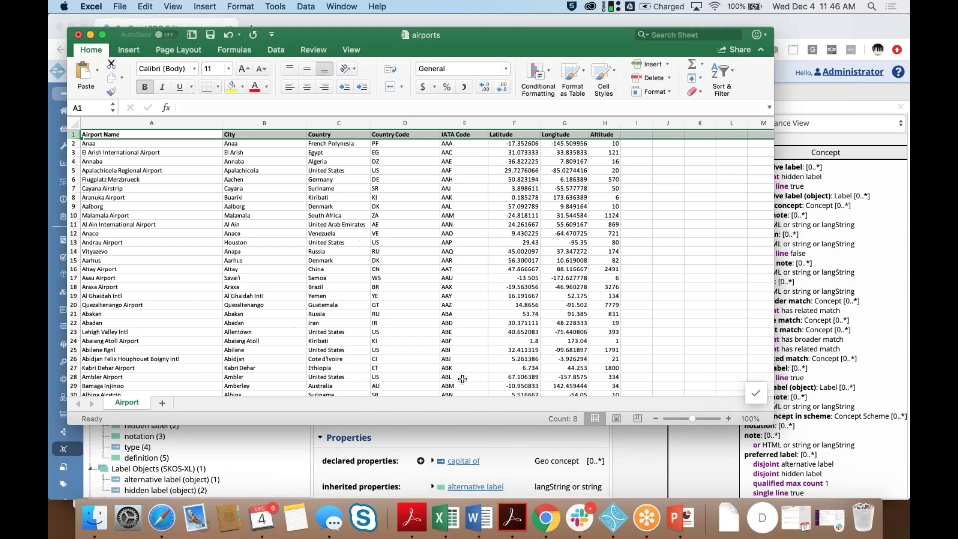
left_click(89, 35)
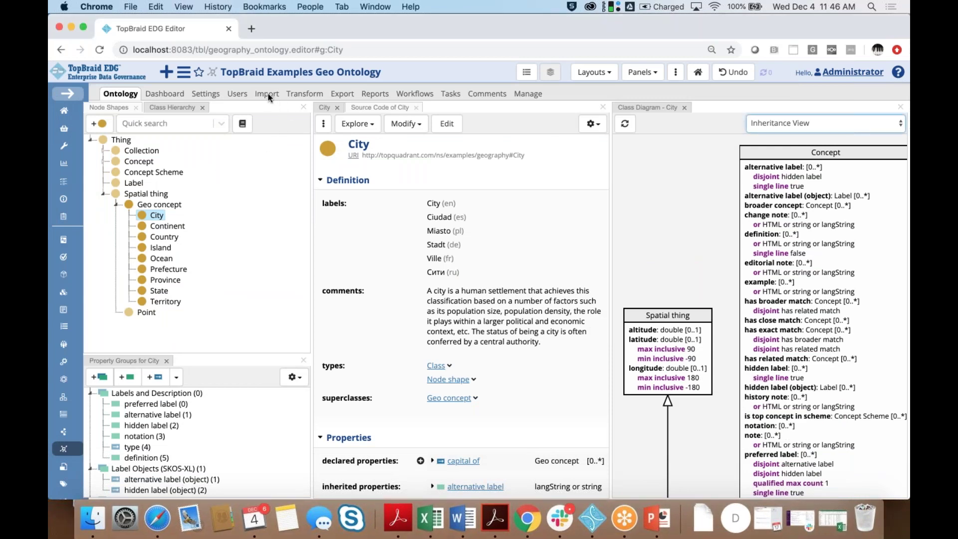
left_click(268, 94)
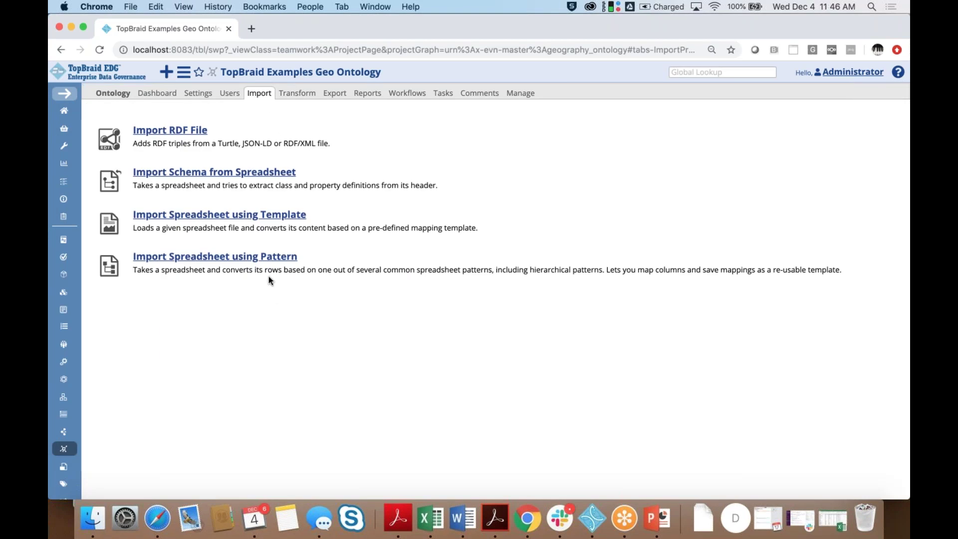
left_click(201, 172)
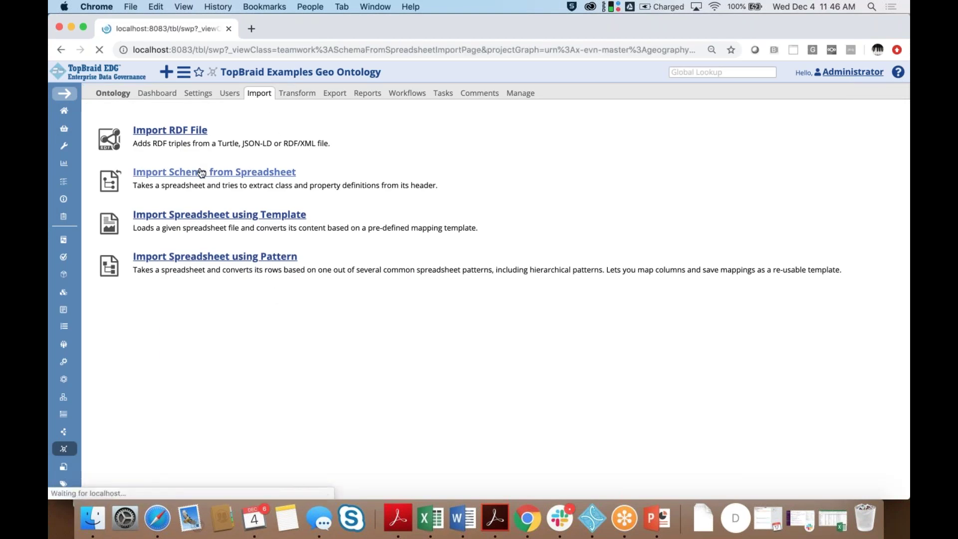
left_click(119, 195)
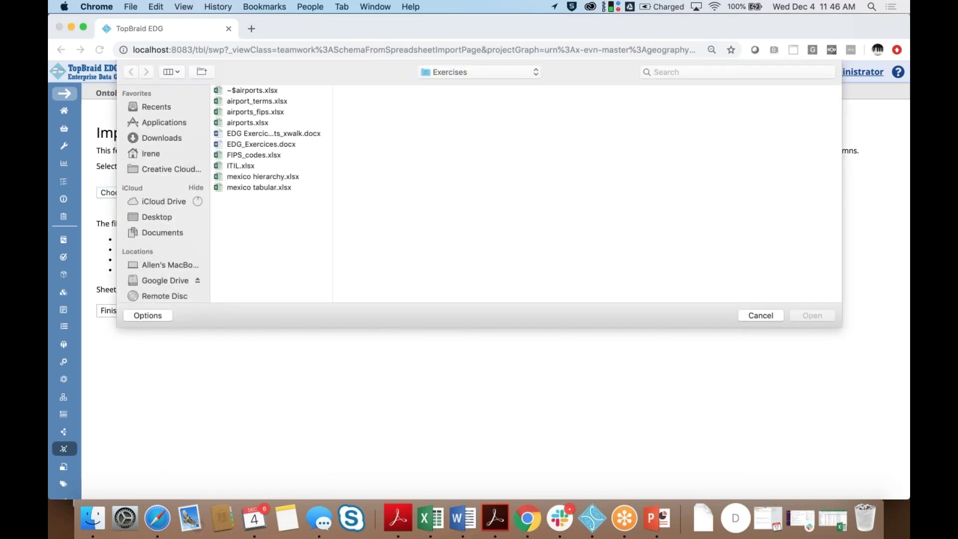
left_click(244, 122)
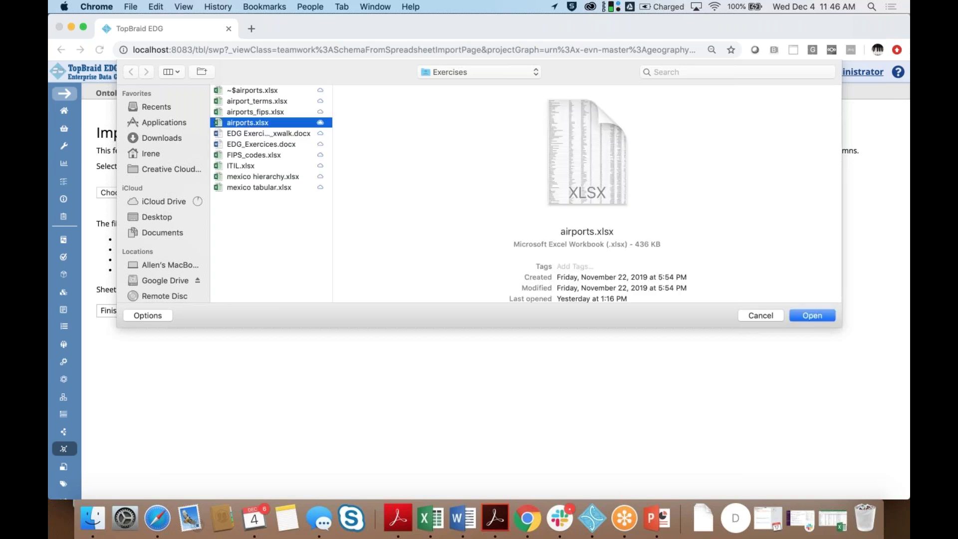
left_click(805, 316)
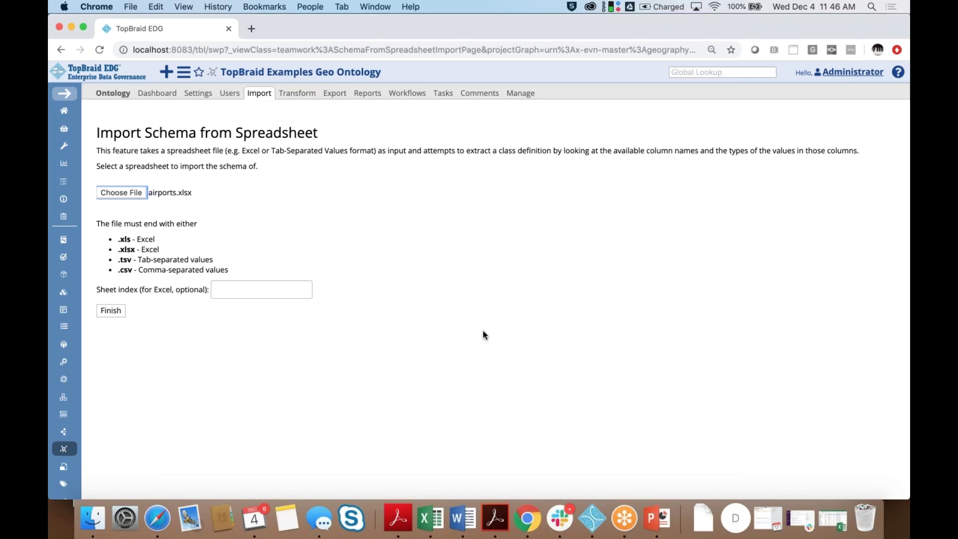
- Run the airport spreadsheet schema import, open the imported Airport class in the ontology and widen its form
left_click(113, 313)
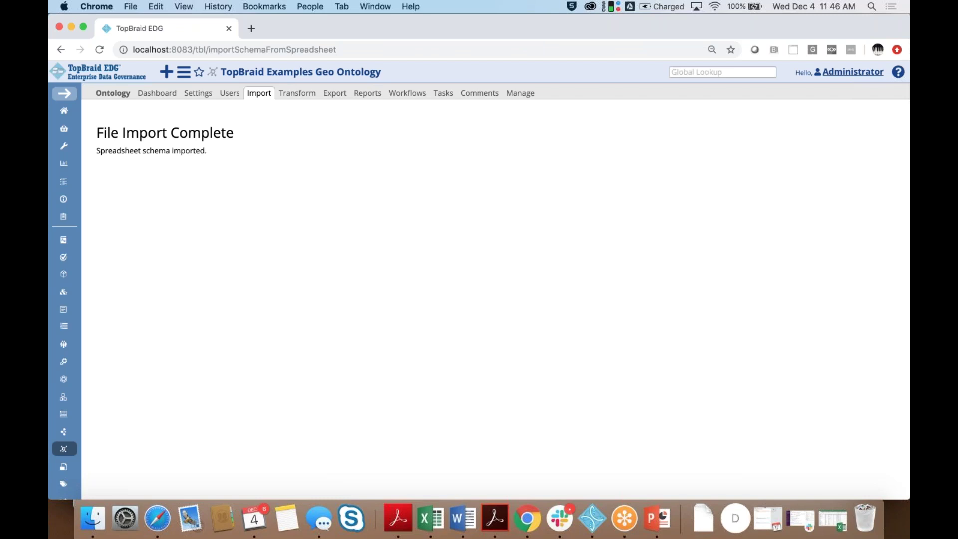
left_click(105, 95)
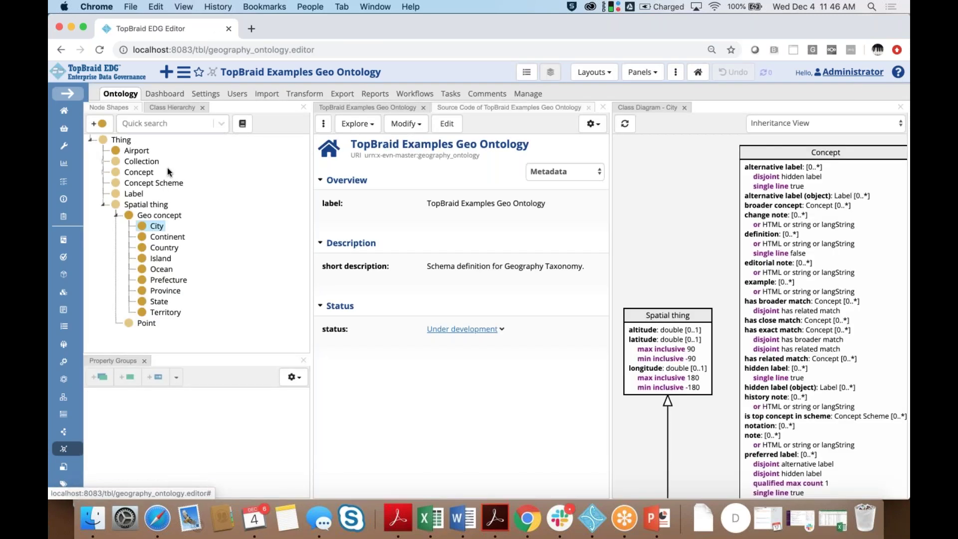
left_click(136, 152)
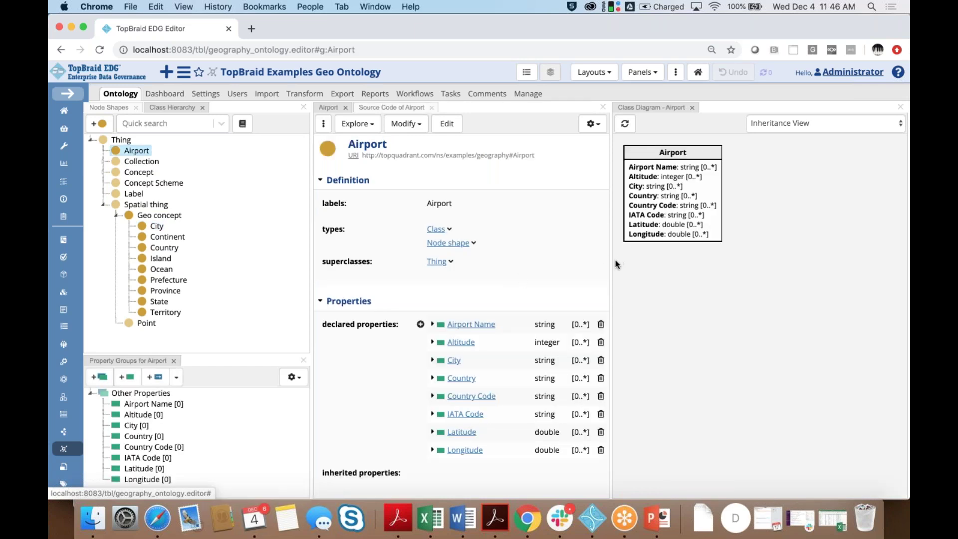
left_click_drag(611, 261, 703, 267)
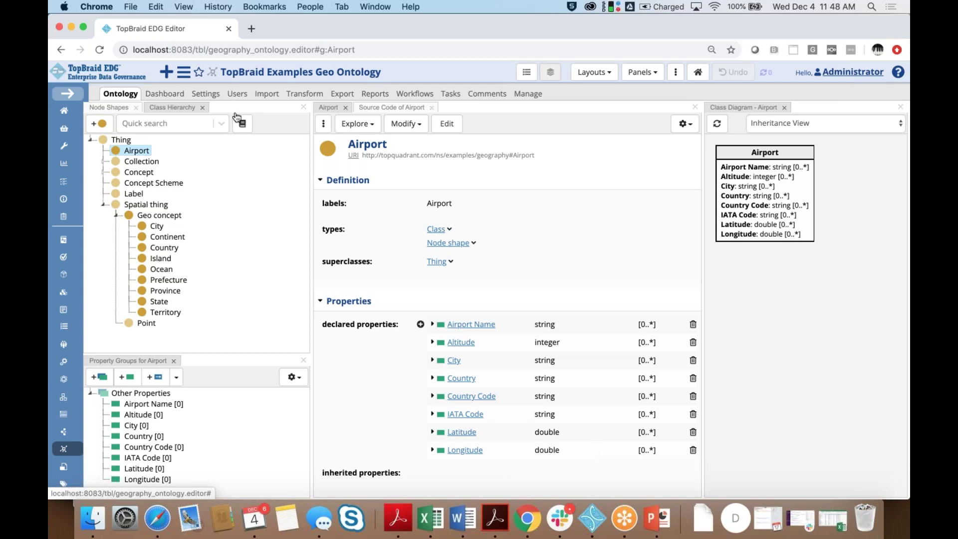
- Open the Geography Taxonomy and reset its editor to the default layout
left_click(184, 75)
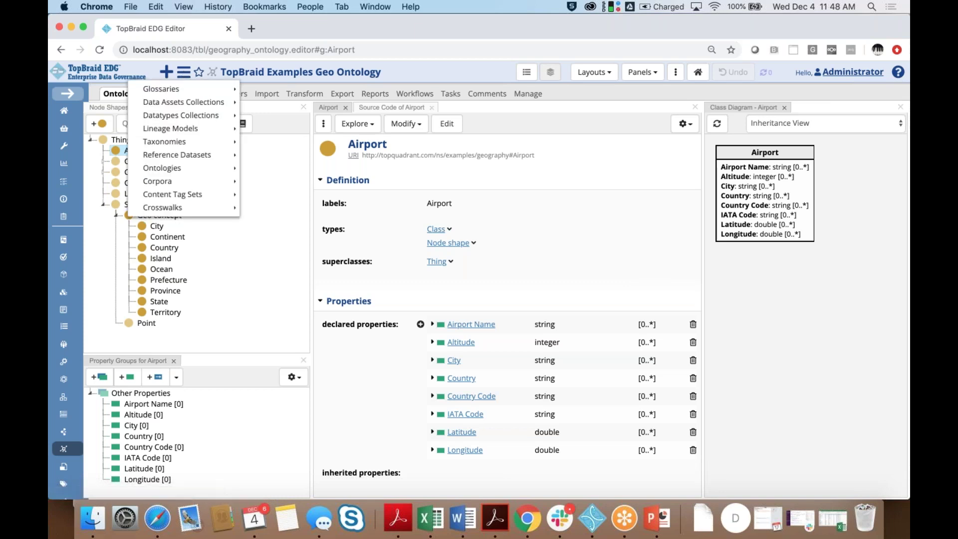
mouse_move(188, 145)
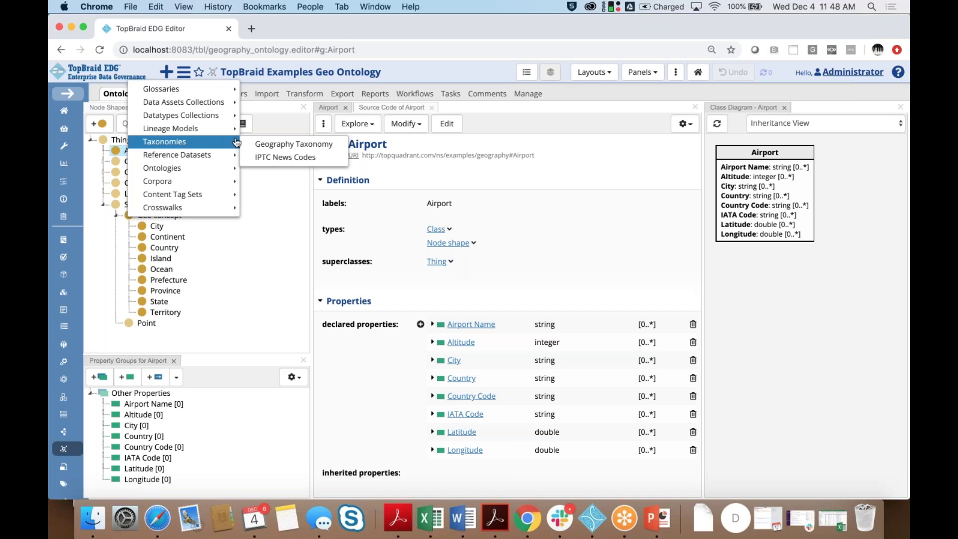
left_click(274, 145)
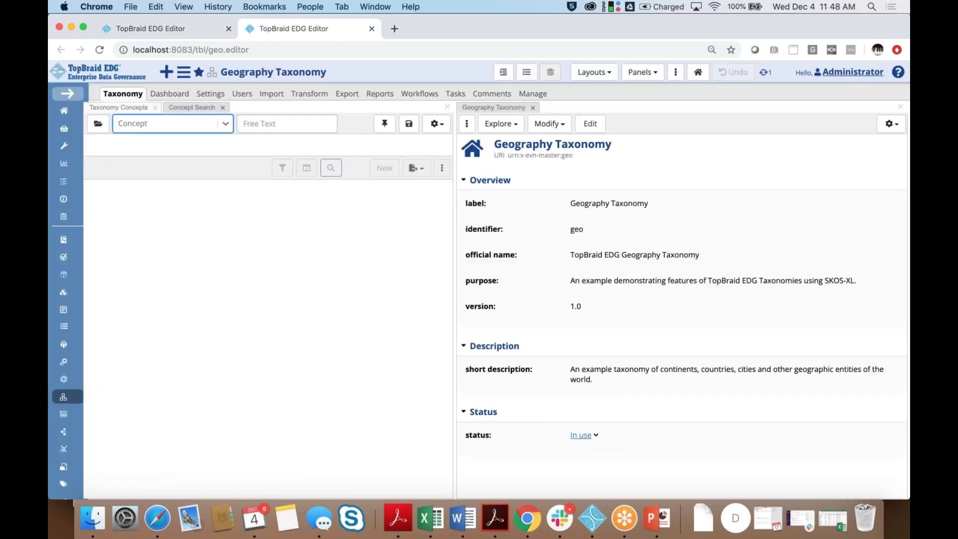
left_click(610, 80)
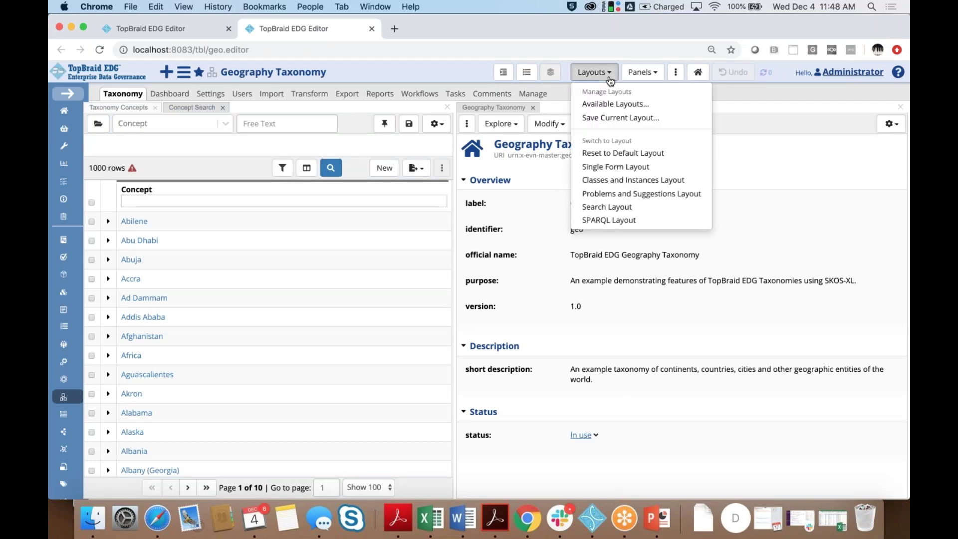
left_click(617, 153)
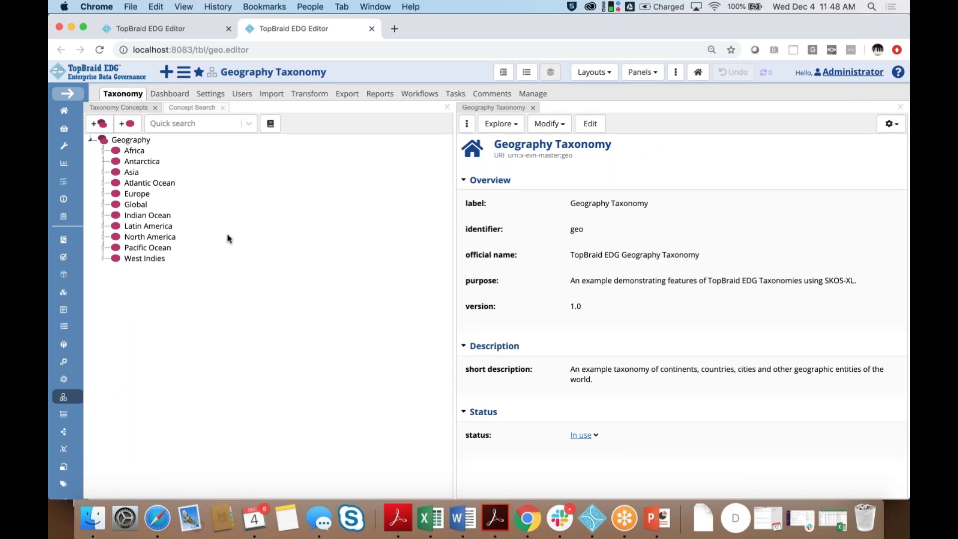
- Expand Asia and Afghanistan in the concept tree and show the Afghanistan concept's form
left_click(104, 173)
left_click(115, 182)
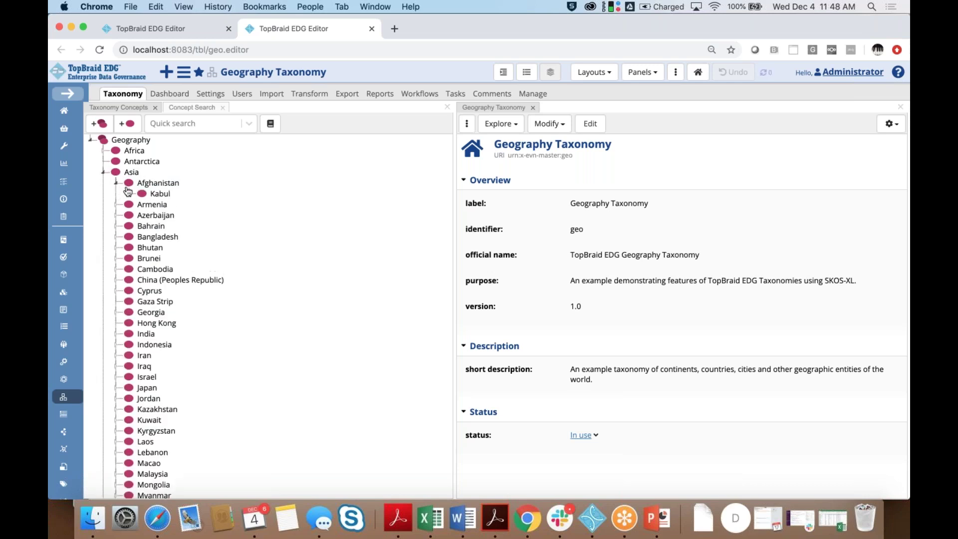
left_click(155, 185)
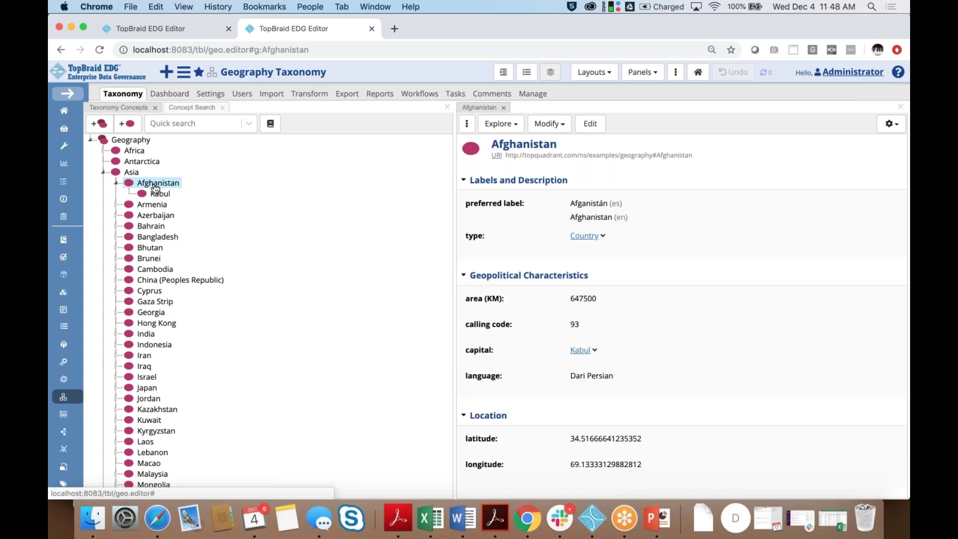
- Return to the TopBraid Examples Geo Ontology and switch it to the Simple Ontology Layout
left_click(167, 28)
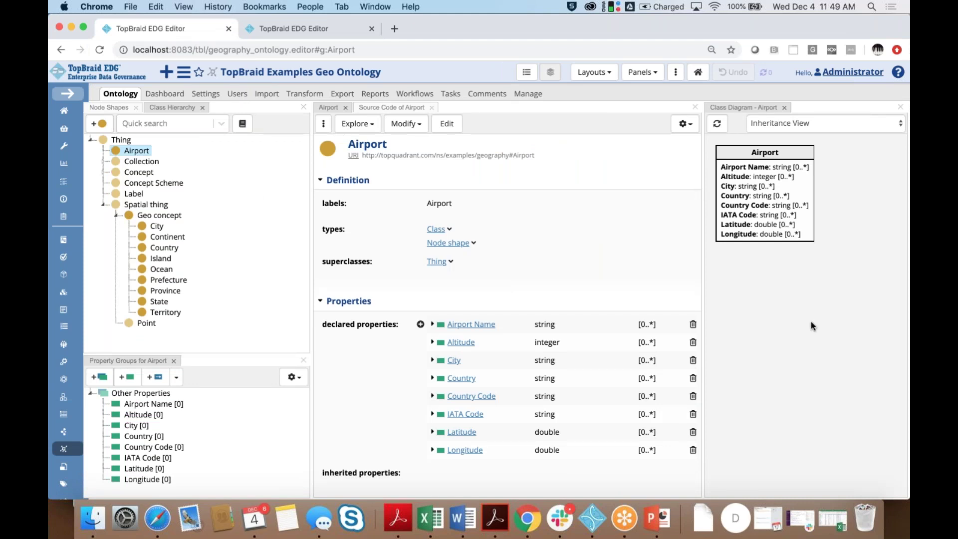
left_click(609, 79)
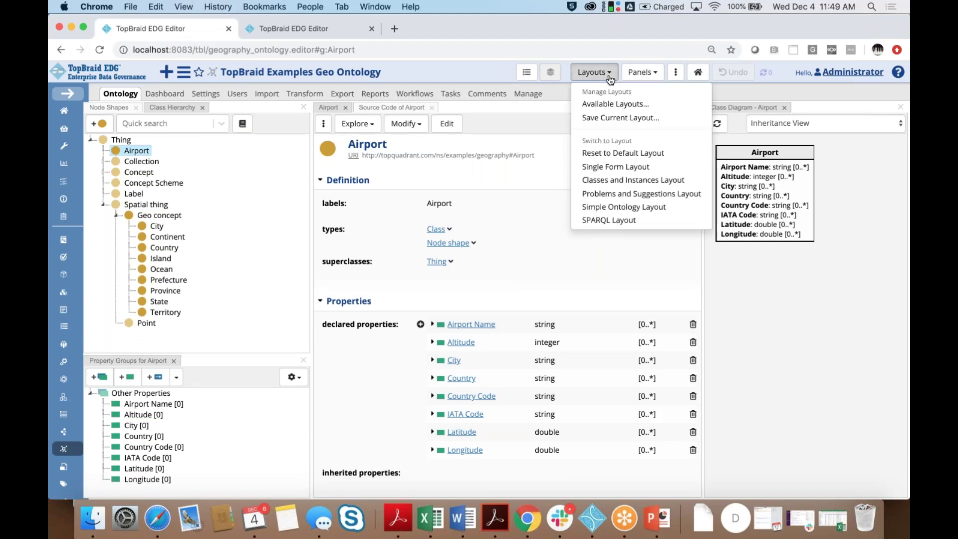
left_click(625, 207)
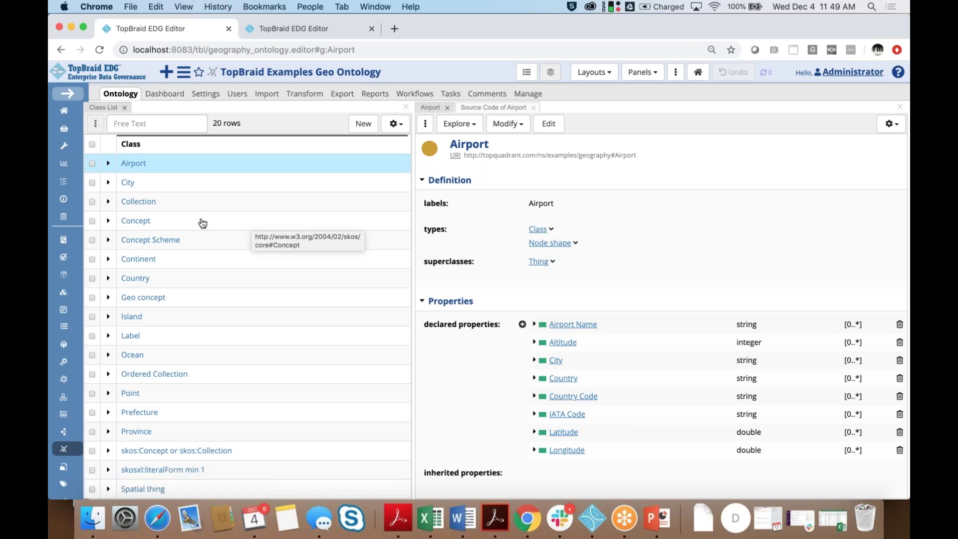
- Preview the City class details within the class list, and view the forms of City, Collection and Concept
left_click(108, 183)
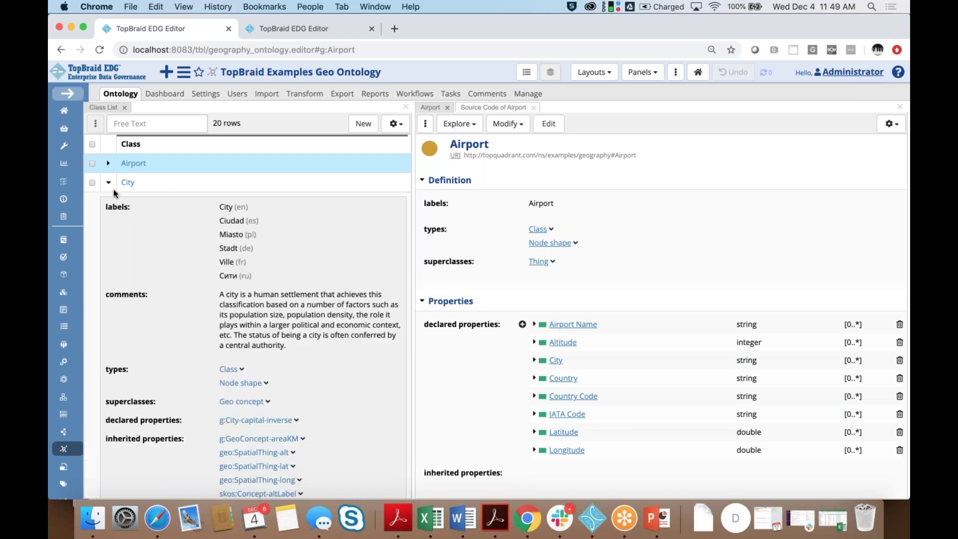
left_click(108, 184)
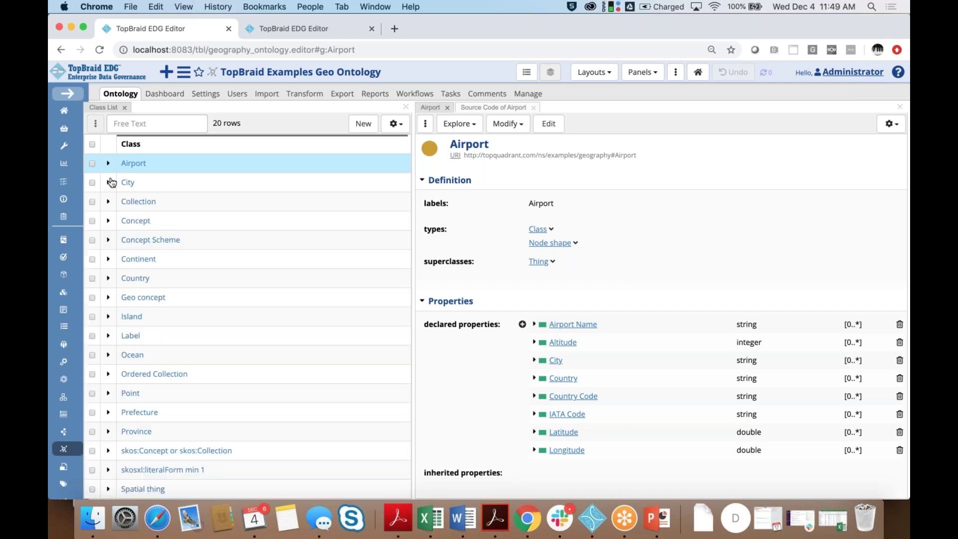
left_click(143, 188)
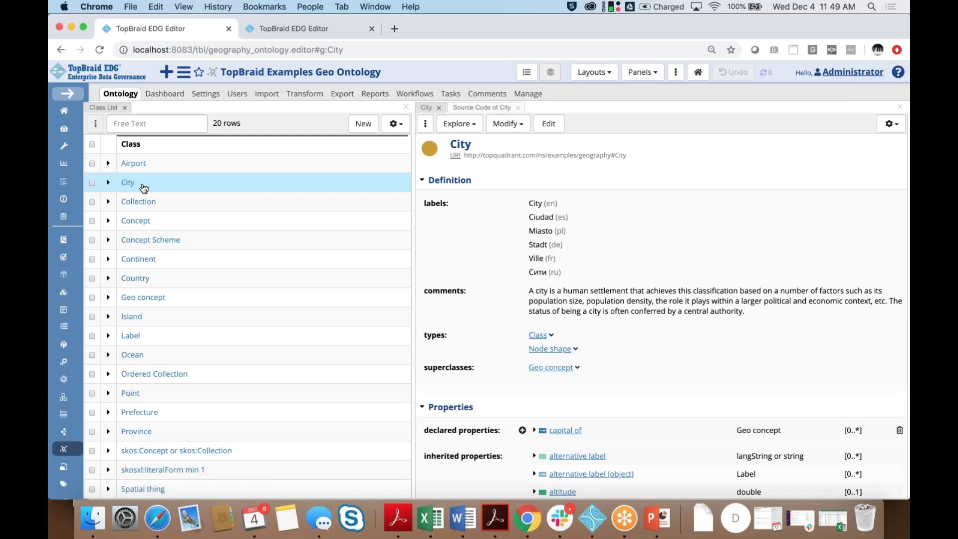
left_click(147, 207)
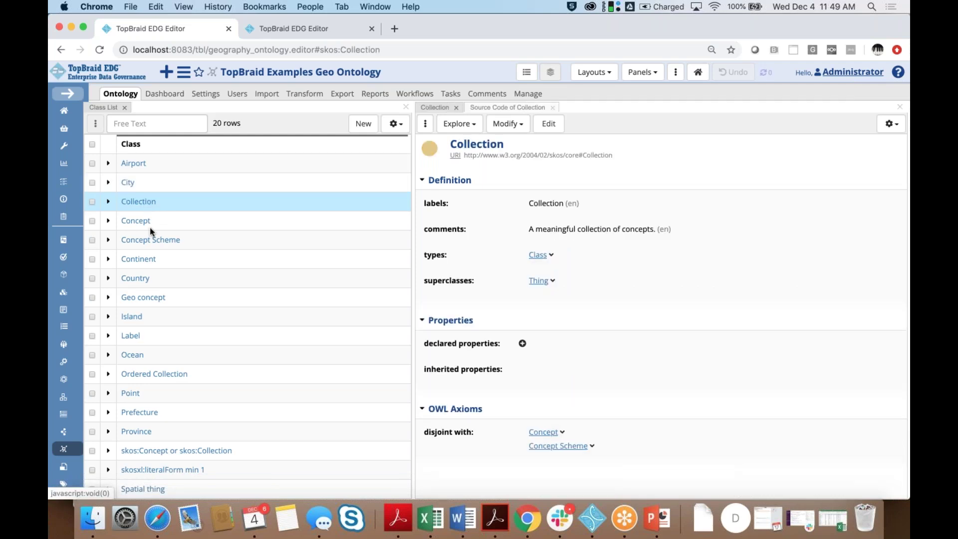
left_click(150, 228)
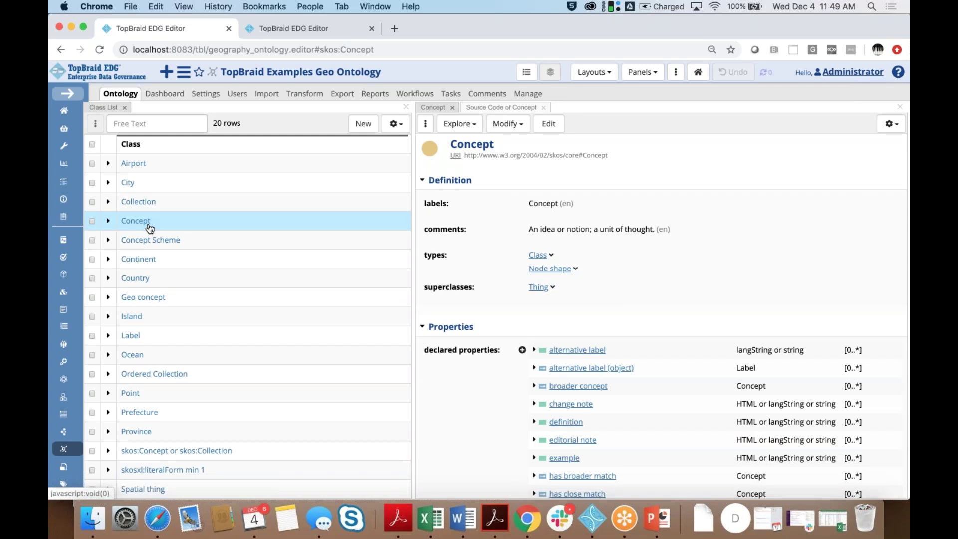
- Examine the source code of the Concept, Airport and City classes, including the sh:path block of g:City-capital-inverse
left_click(506, 109)
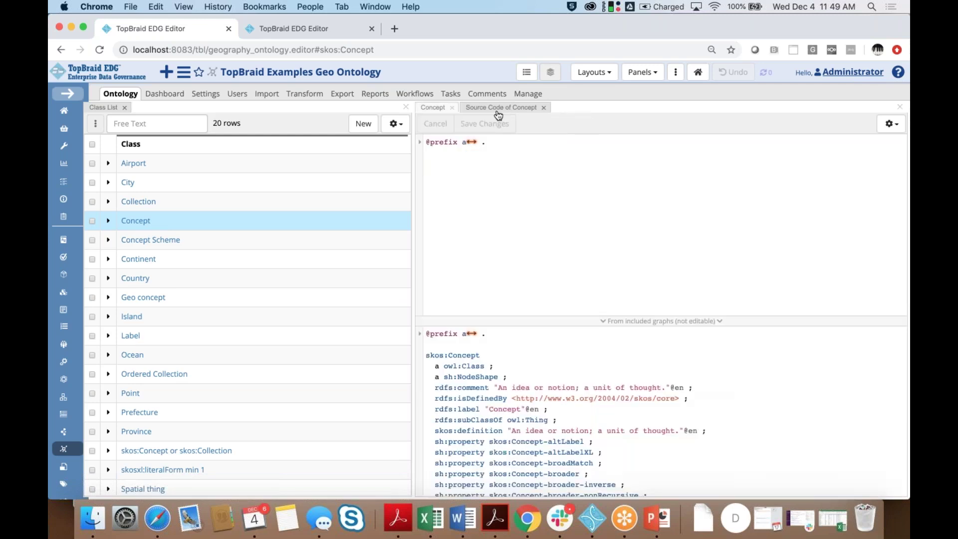
left_click(136, 165)
left_click(138, 189)
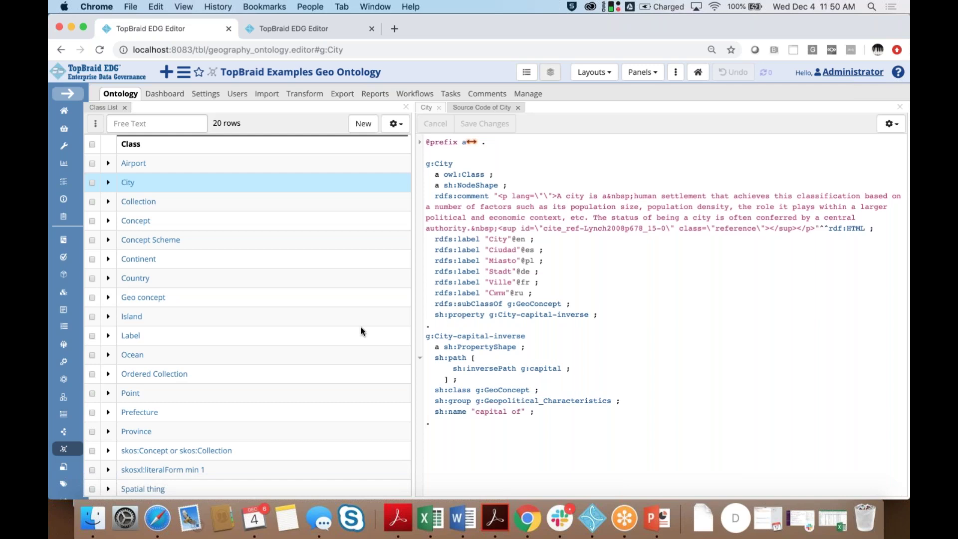
left_click(420, 144)
left_click(420, 144)
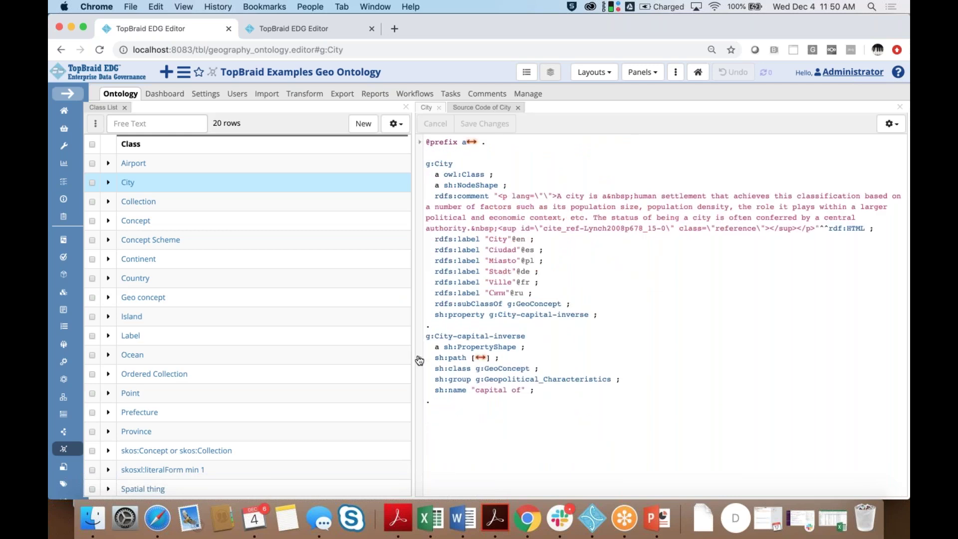
left_click(419, 359)
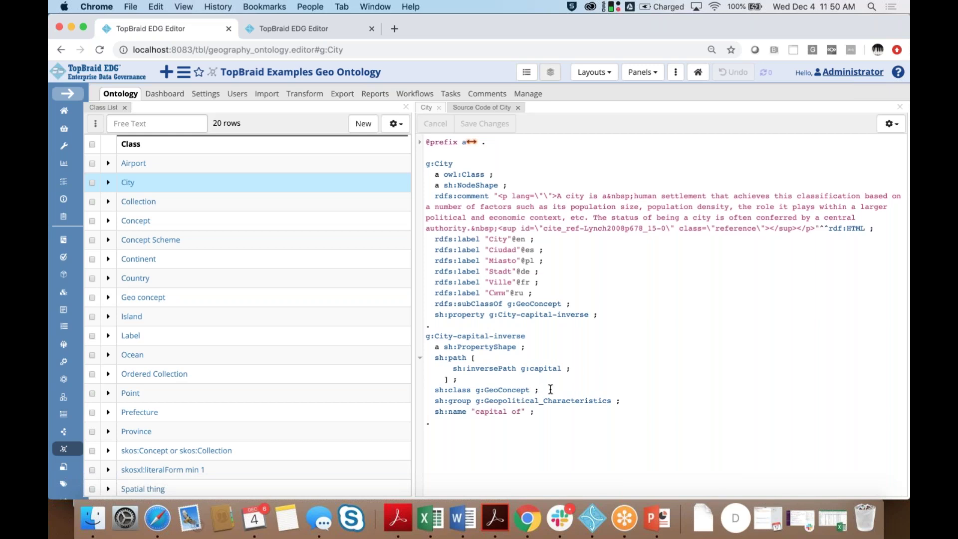
- Try adding sh:minCount 1 after the sh:class line of g:City-capital-inverse in the City source code, and delete the typed text
key("Return")
type("sh:min")
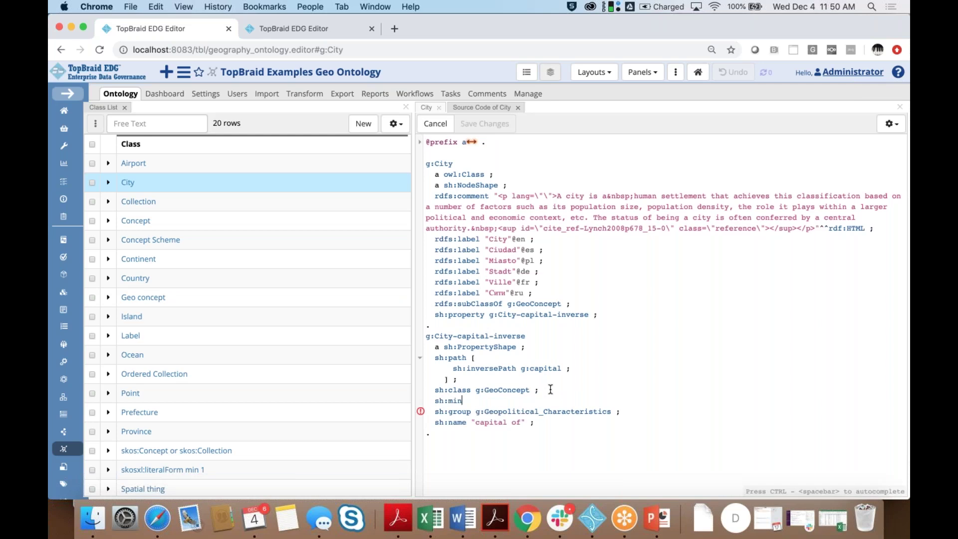
type("Count")
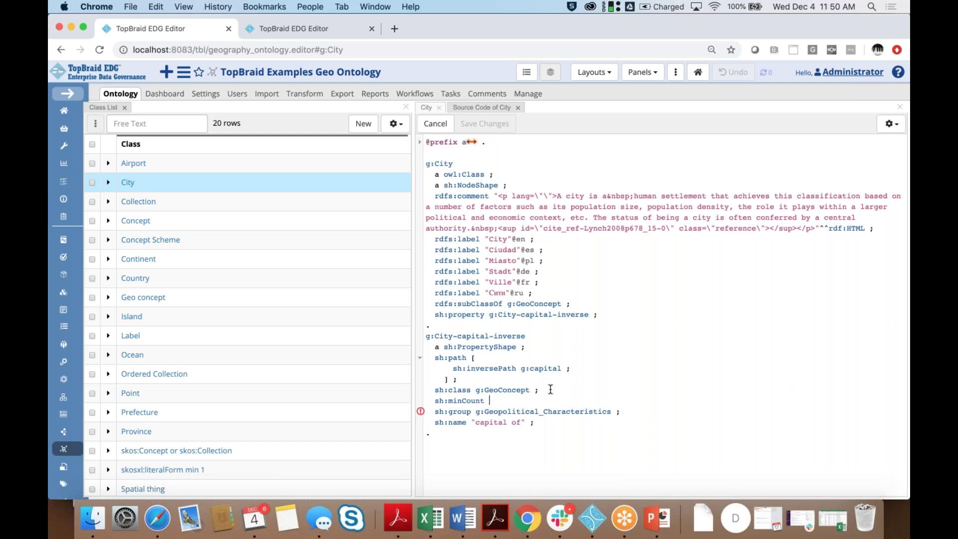
type(" 1")
key("BackSpace")
key("BackSpace")
key("BackSpace")
key("BackSpace")
key("BackSpace")
key("BackSpace")
key("BackSpace")
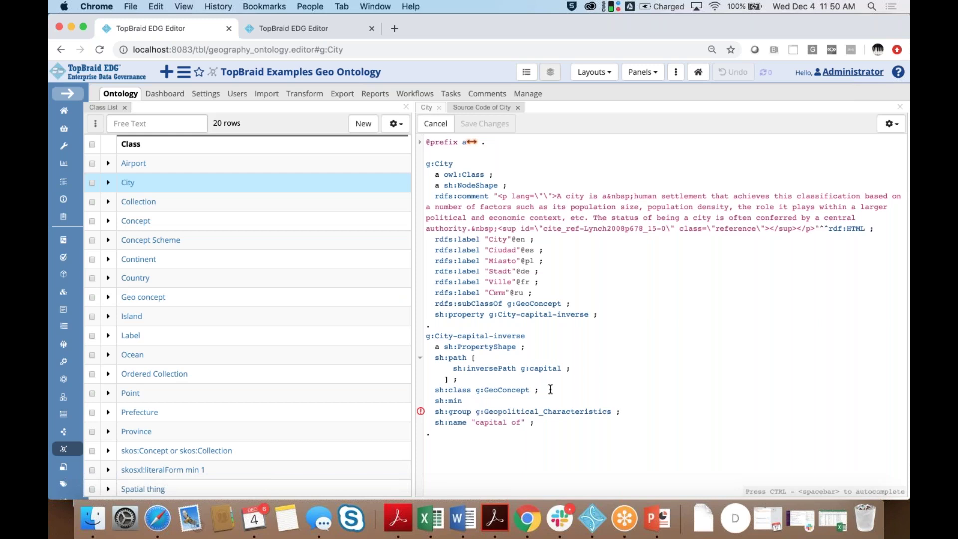
key("BackSpace")
key("BackSpace")
key("BackSpace")
key("BackSpace")
key("BackSpace")
key("BackSpace")
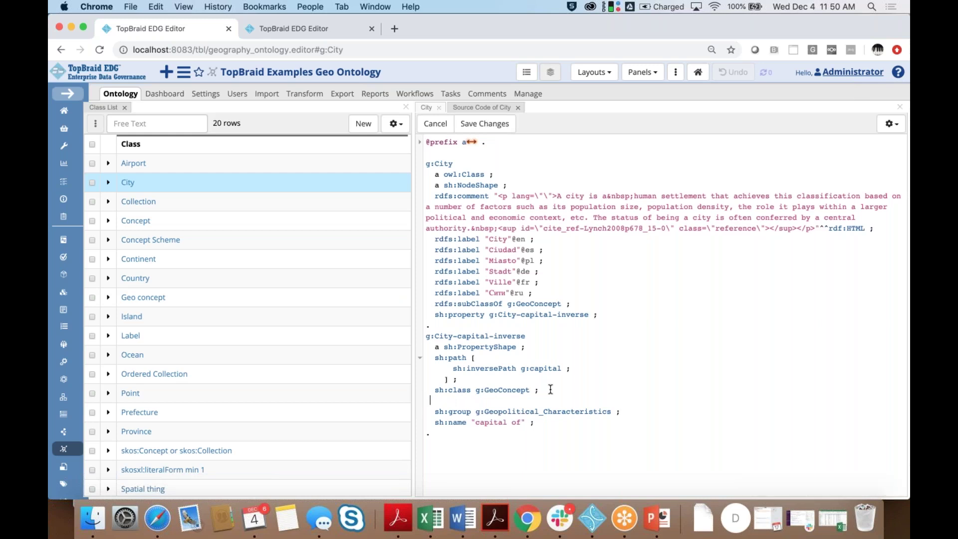
- Return to the Geography Taxonomy, narrow the concept tree to widen the form, and review the actions available for Afghanistan
left_click(322, 31)
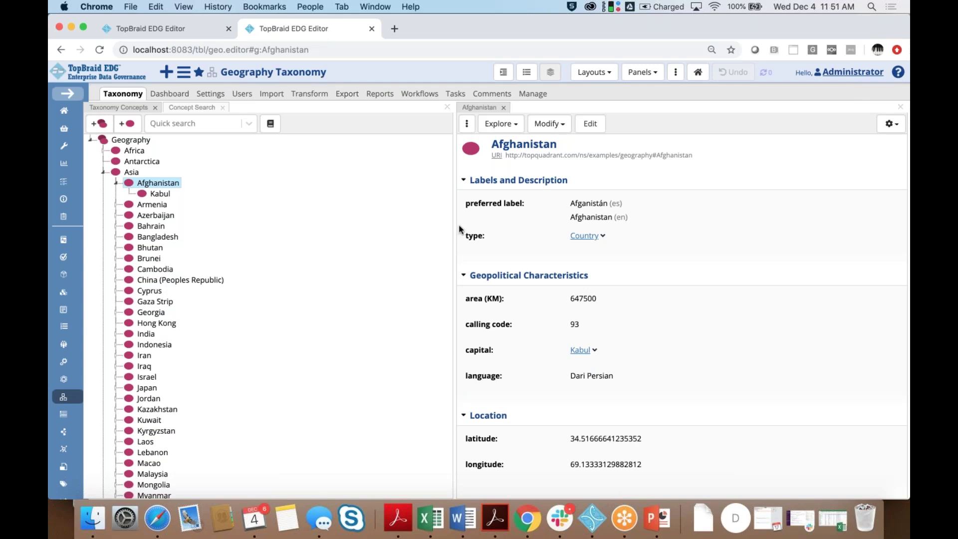
left_click_drag(454, 240, 349, 242)
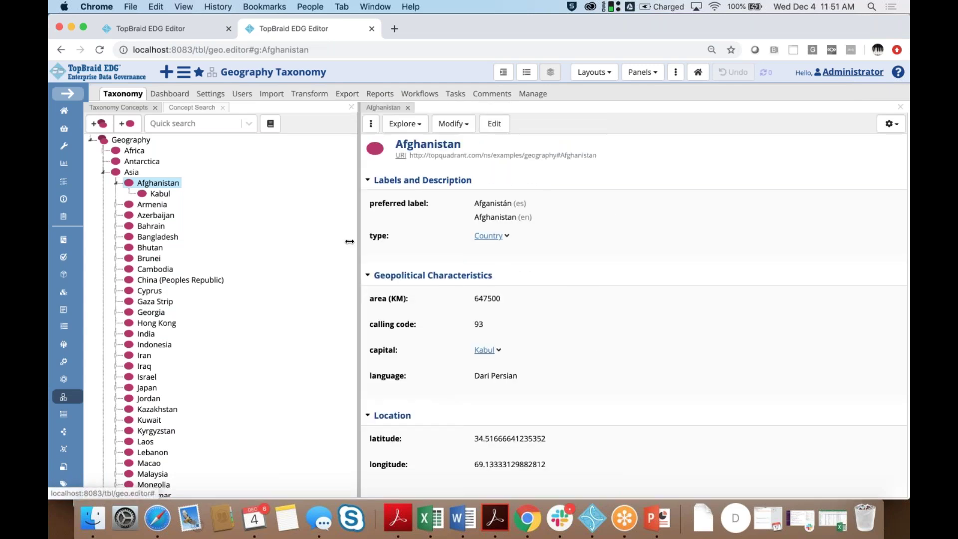
right_click(153, 188)
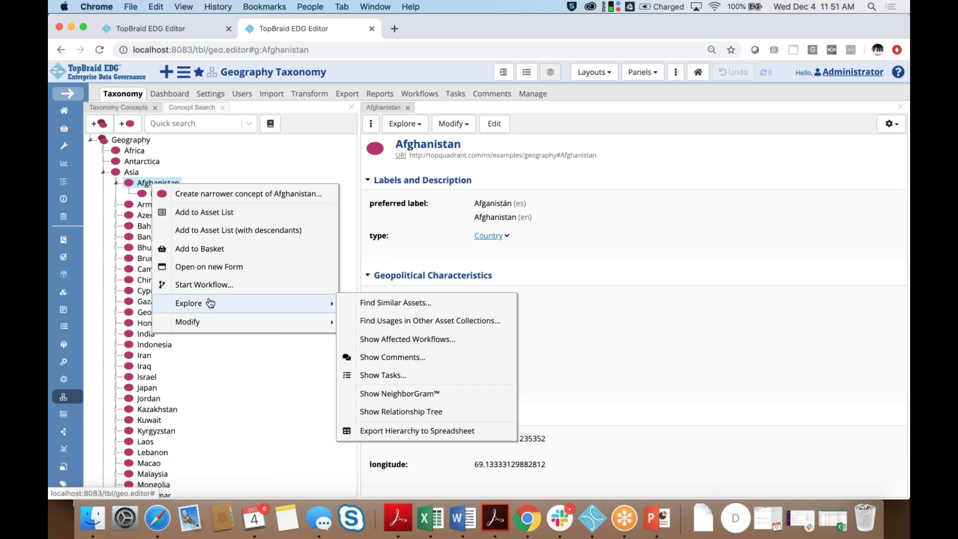
mouse_move(215, 325)
left_click(233, 369)
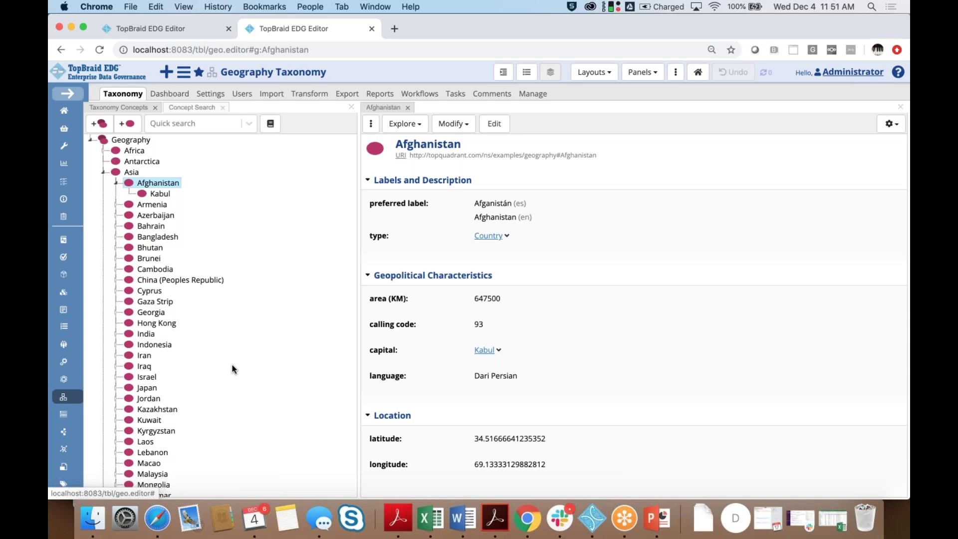
- Search the taxonomy concepts for "sta" and clear the search
left_click(199, 123)
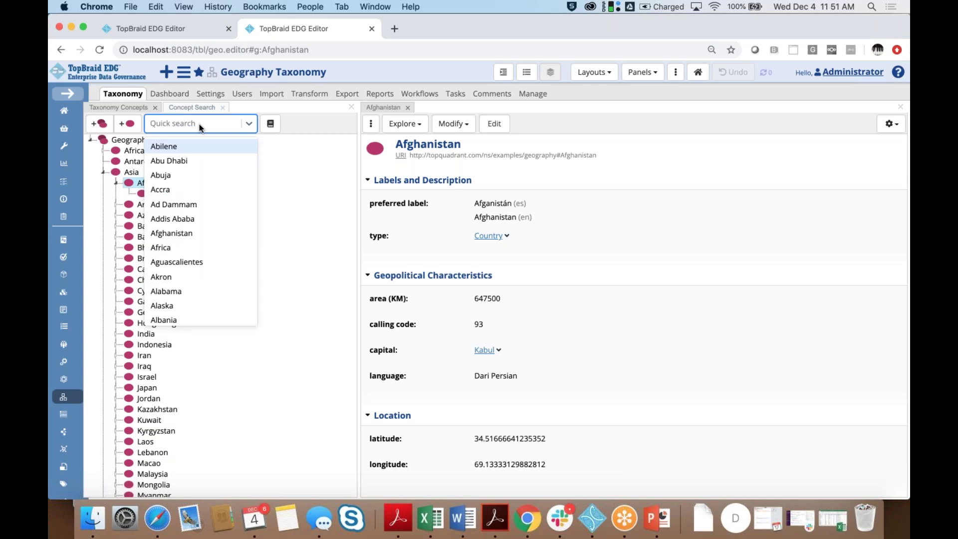
type("st")
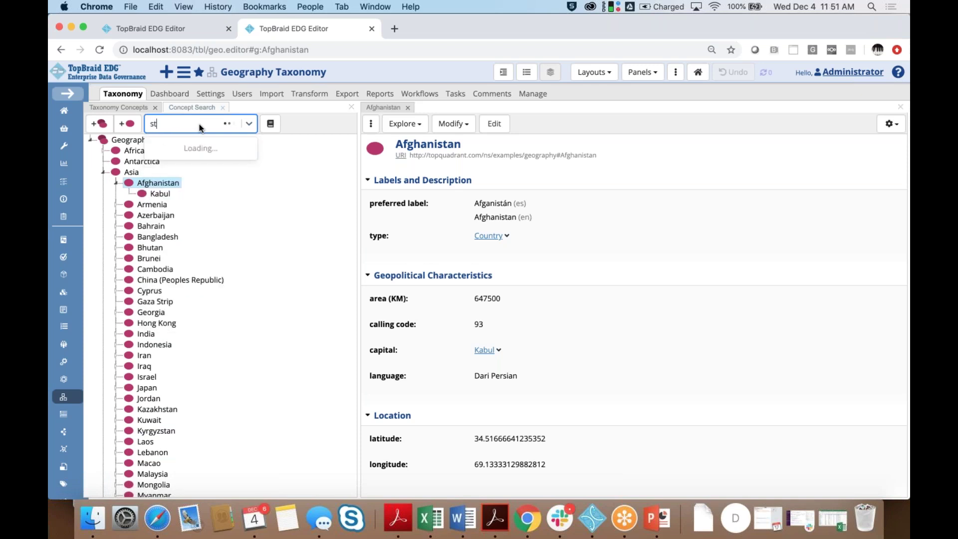
type("a")
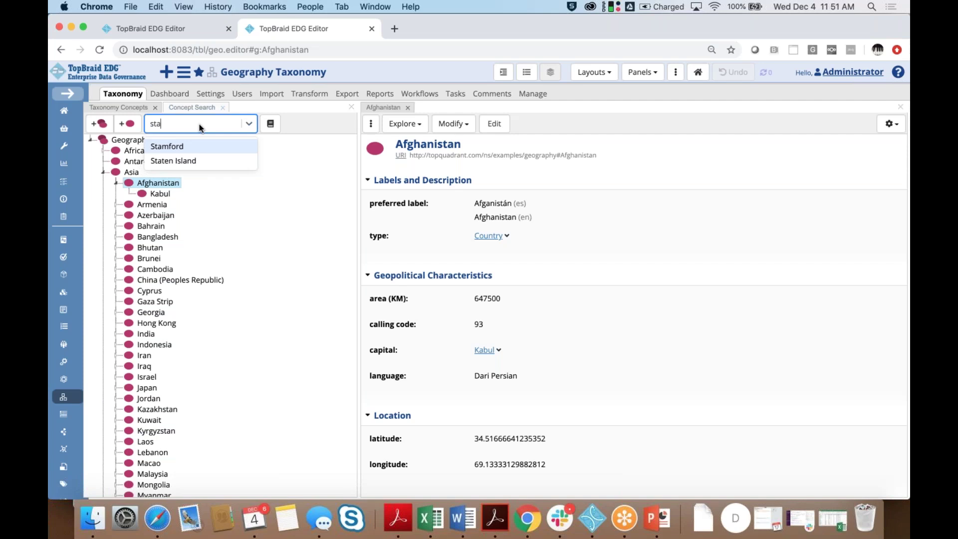
key("BackSpace")
key("BackSpace")
key("BackSpace")
left_click(276, 134)
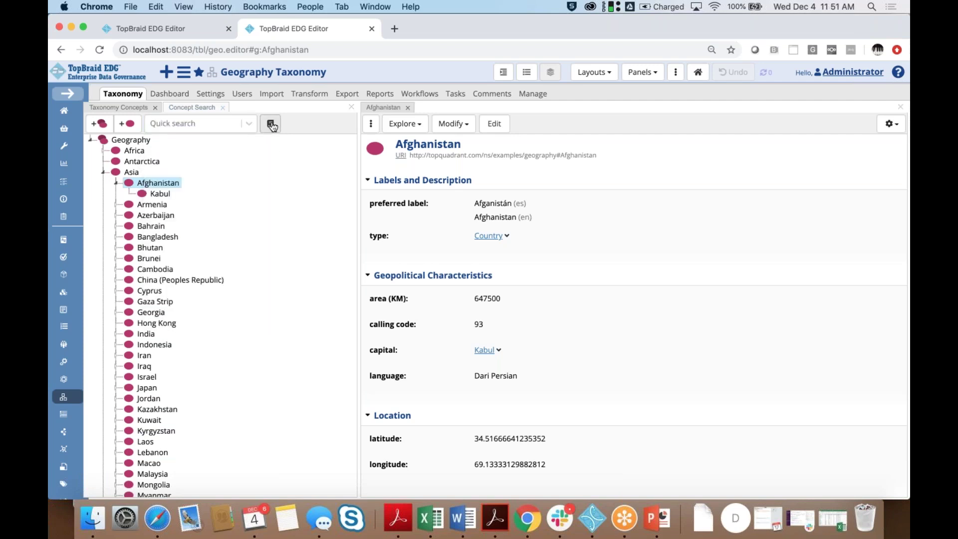
- Toggle the extra option beside the quick search, search the taxonomy concepts for "stat", and clear the search
left_click(271, 125)
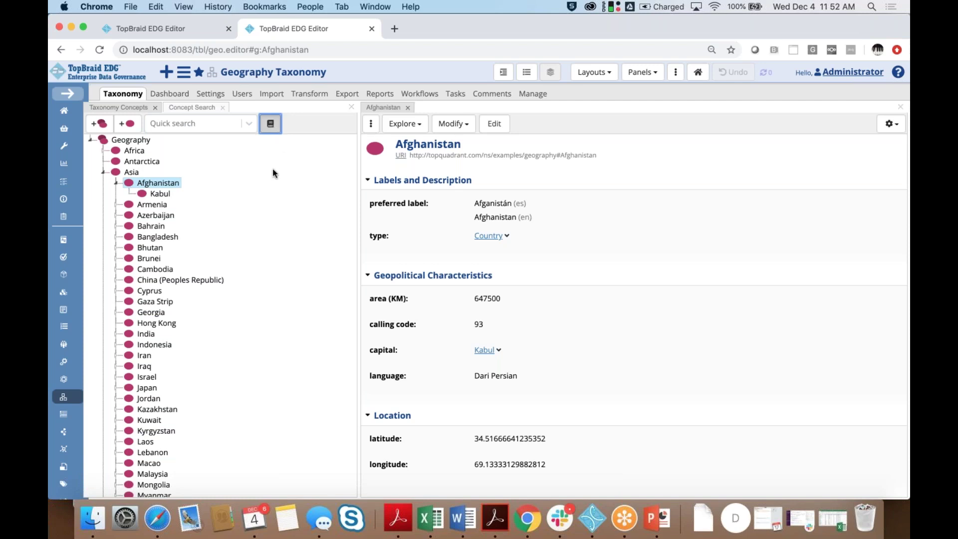
left_click(184, 124)
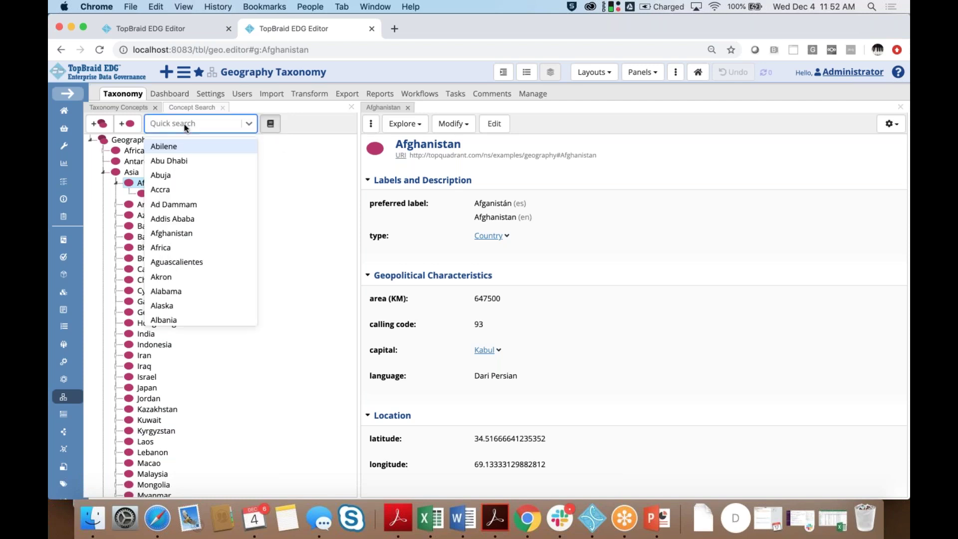
type("stat")
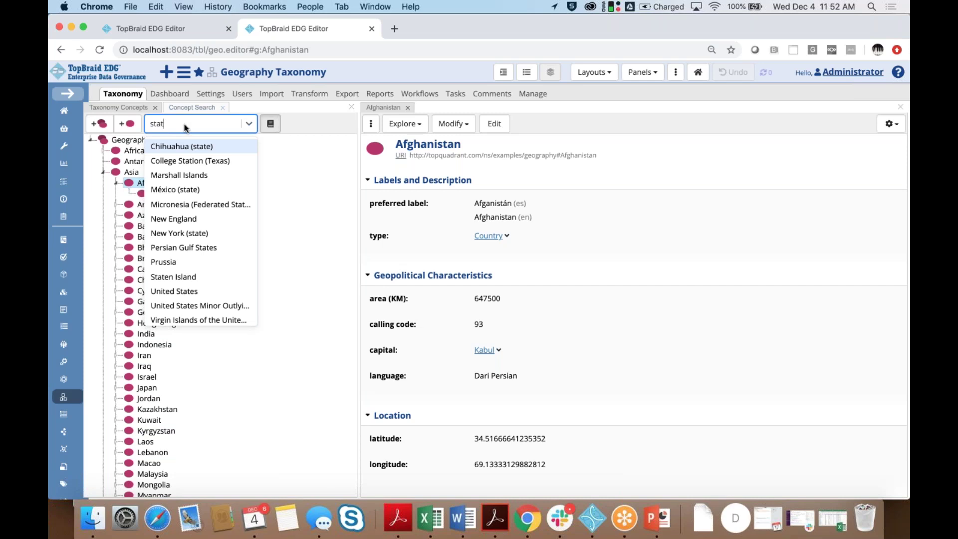
key("BackSpace")
key("BackSpace")
key("BackSpace")
key("BackSpace")
left_click(298, 236)
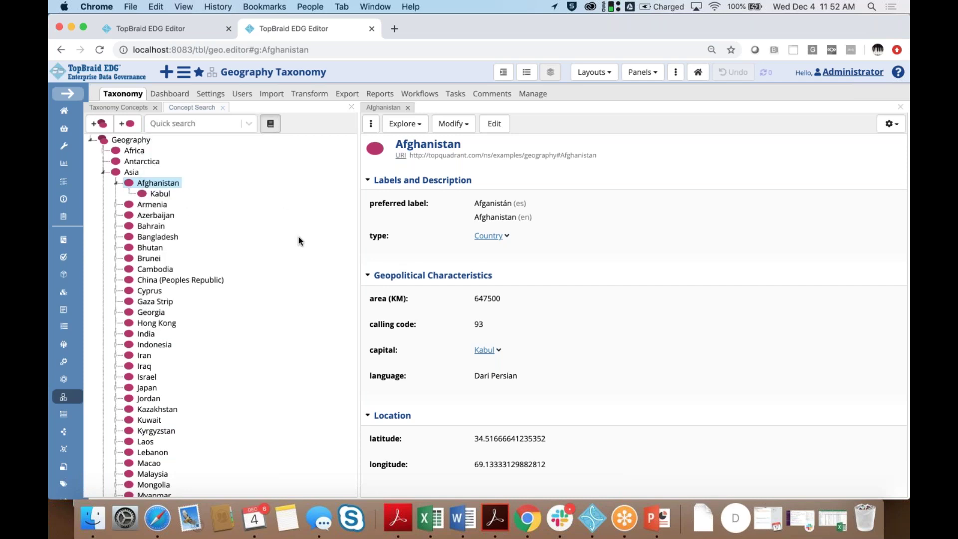
- Narrow the concept tree, open Armenia on a new form beside Afghanistan, and widen the Armenia form
left_click_drag(361, 265, 315, 265)
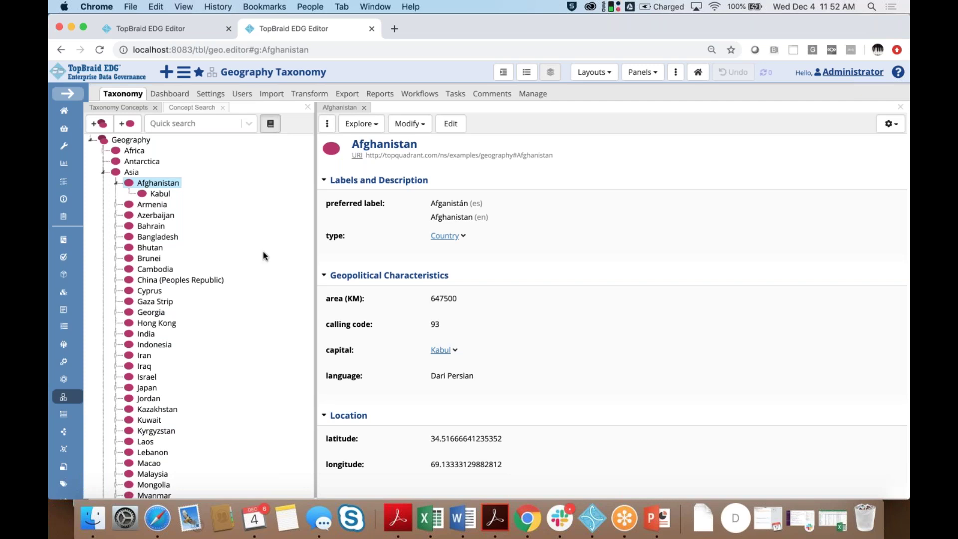
right_click(154, 208)
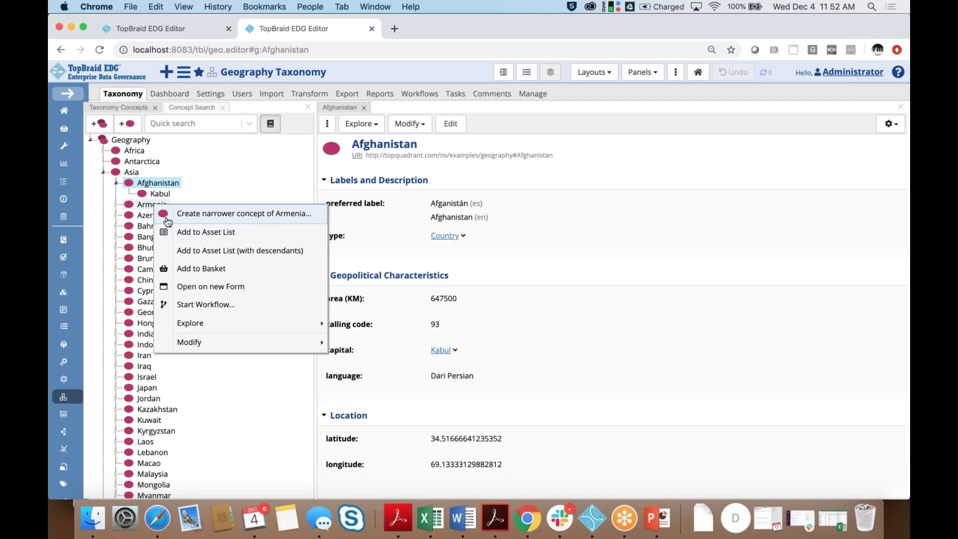
left_click(213, 290)
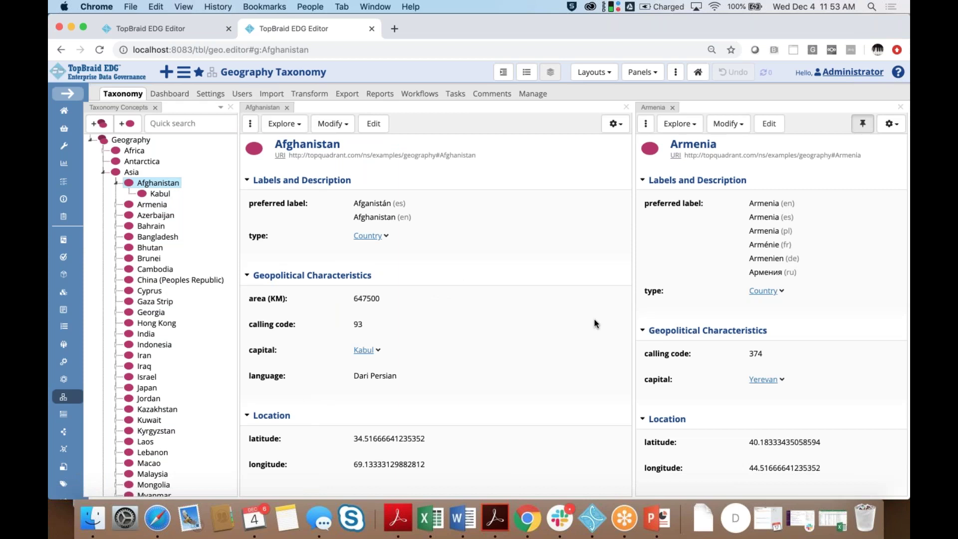
left_click_drag(634, 278, 569, 282)
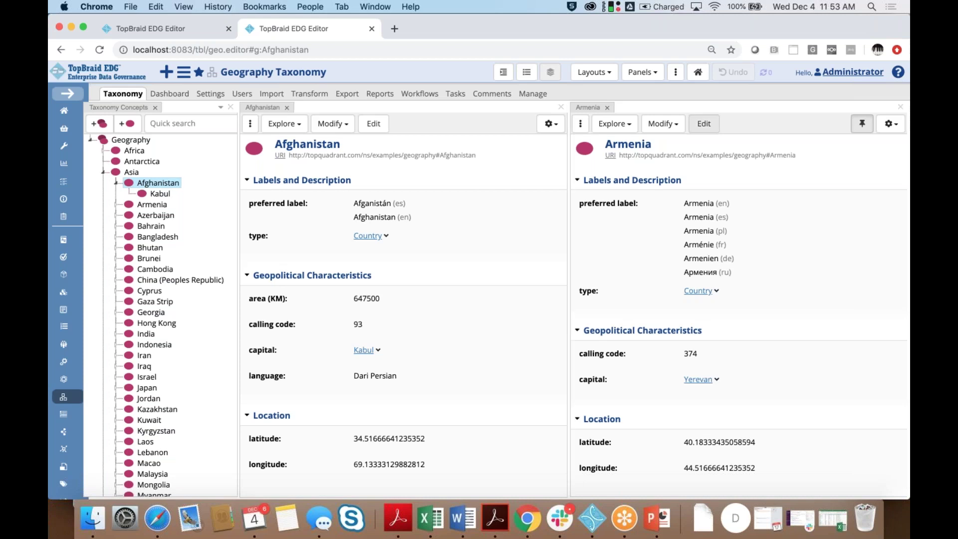
- Review the available panels and layouts, including the options for saving the current layout, and dismiss the Save Layout dialog
left_click(654, 79)
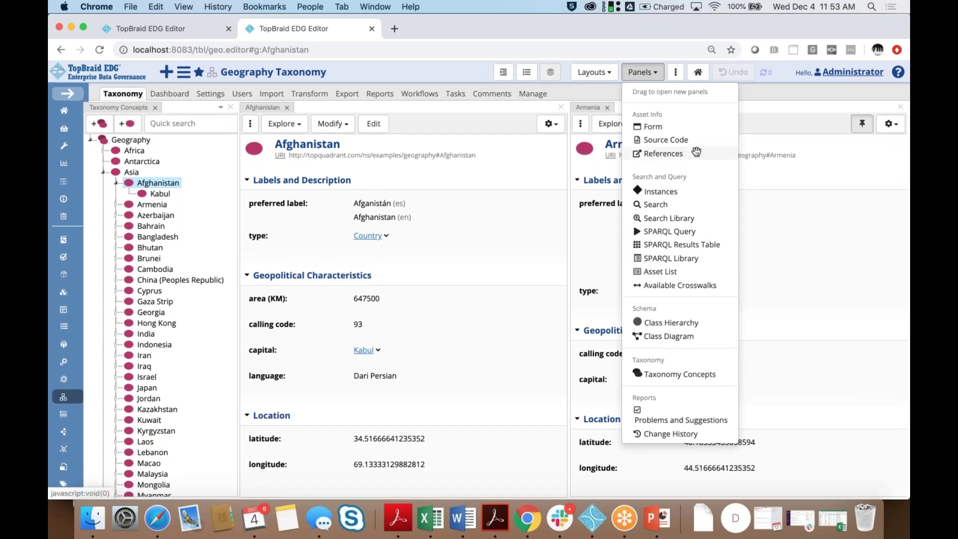
left_click(534, 318)
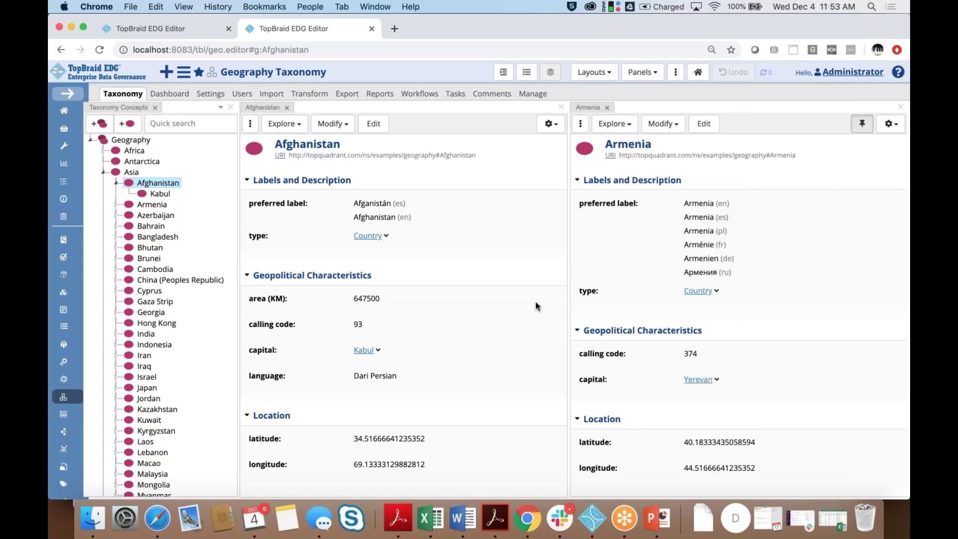
left_click(611, 75)
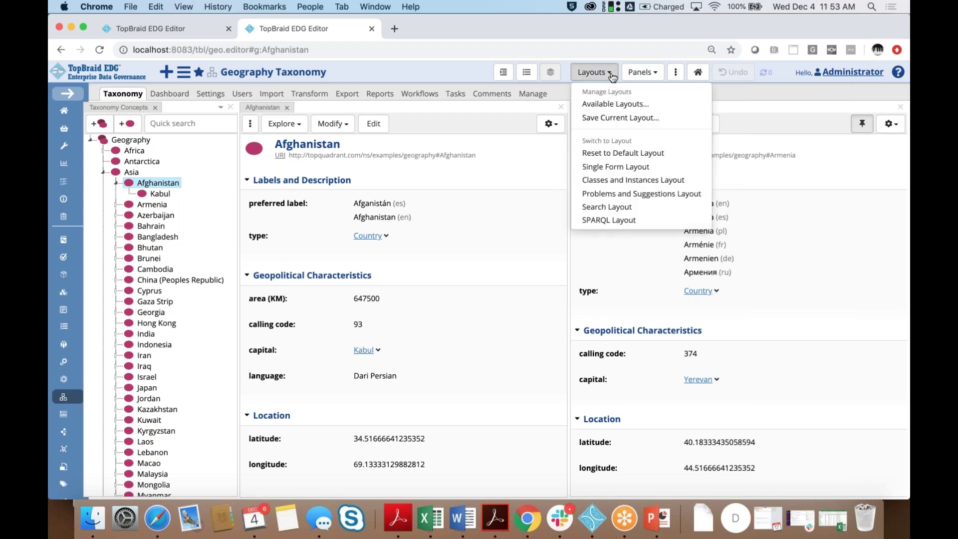
left_click(609, 118)
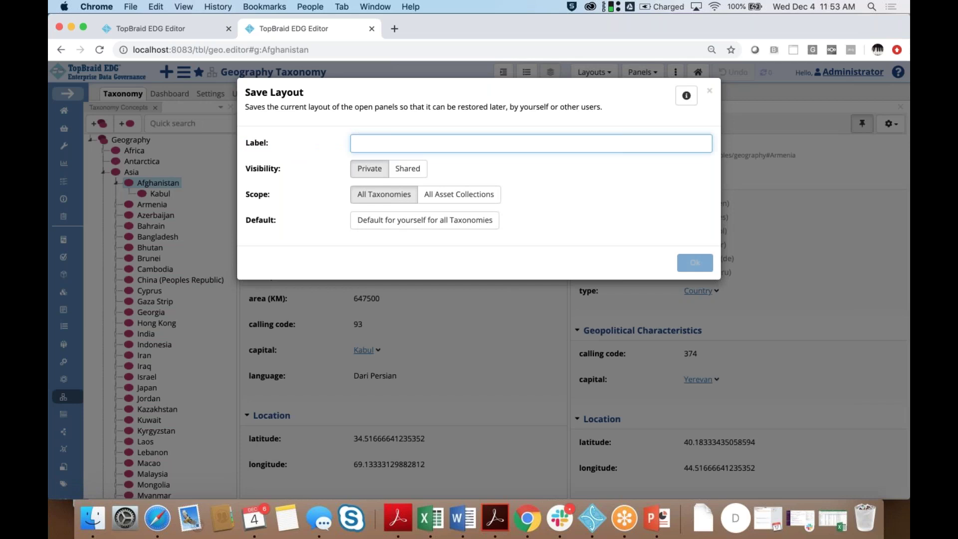
left_click(709, 93)
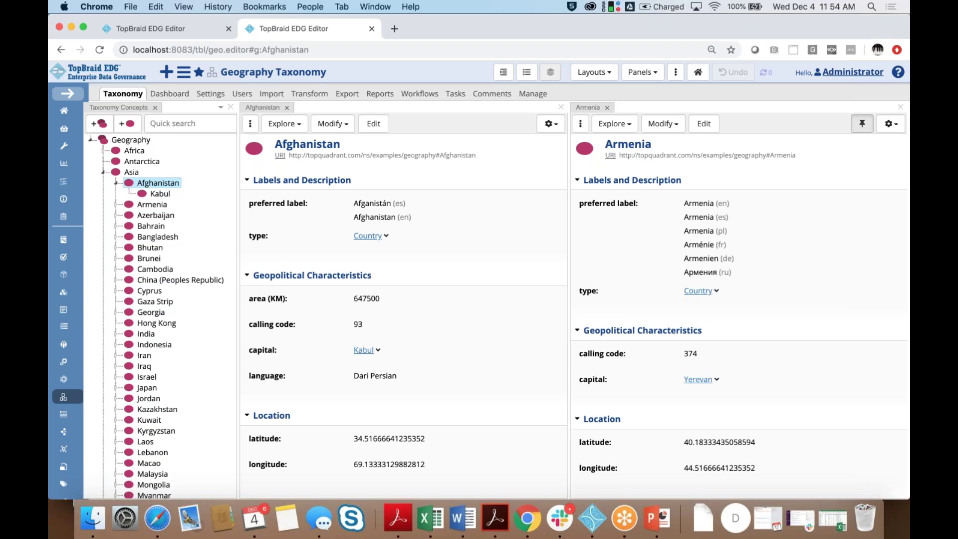
- Close the Armenia form and narrow the concept tree to give the Afghanistan form more width
left_click(607, 108)
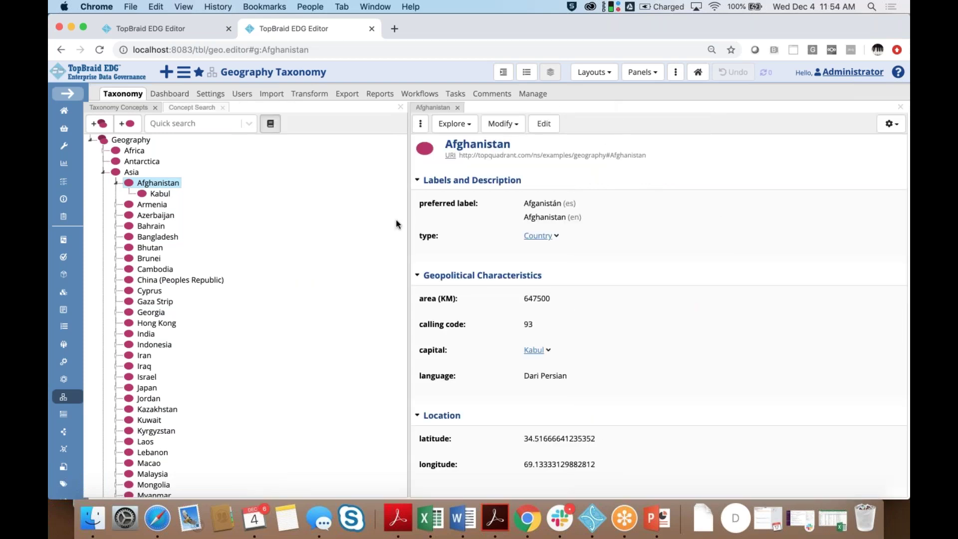
left_click_drag(410, 216, 331, 216)
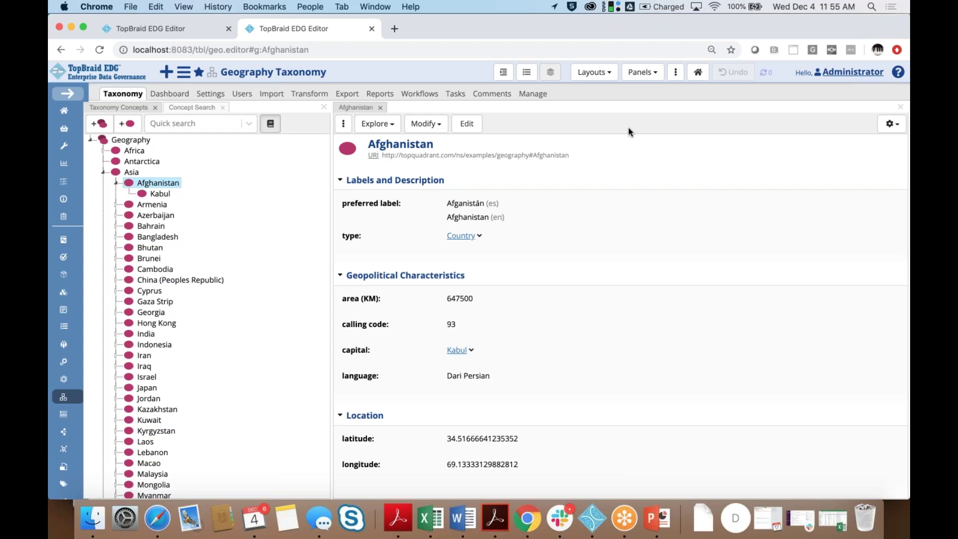
- Try displaying property descriptions and properties without values on the Afghanistan form, and turn both options off again
left_click(896, 129)
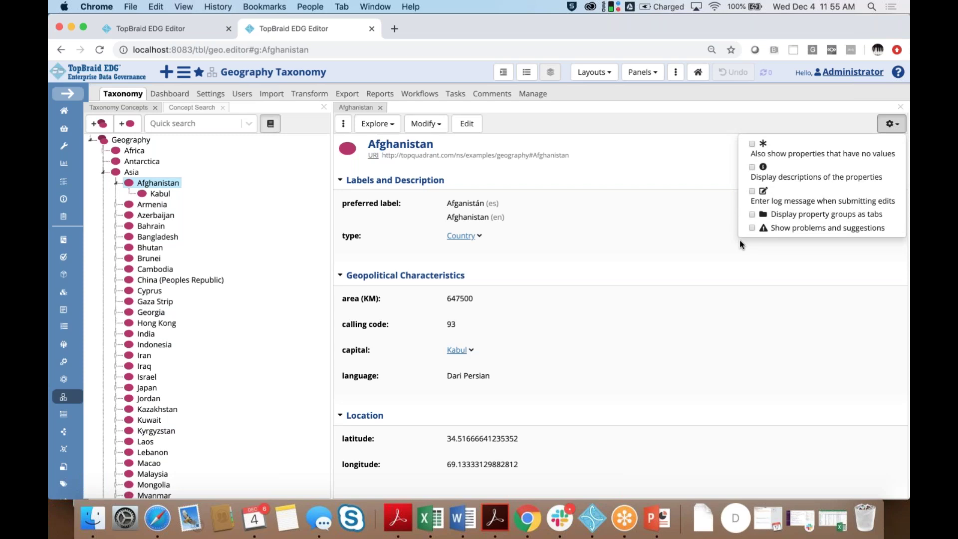
left_click(753, 167)
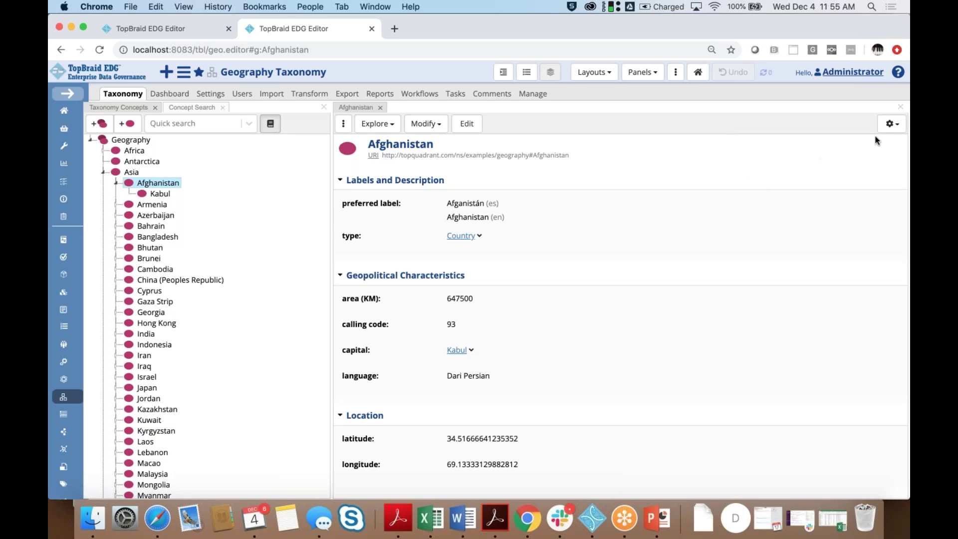
left_click(891, 124)
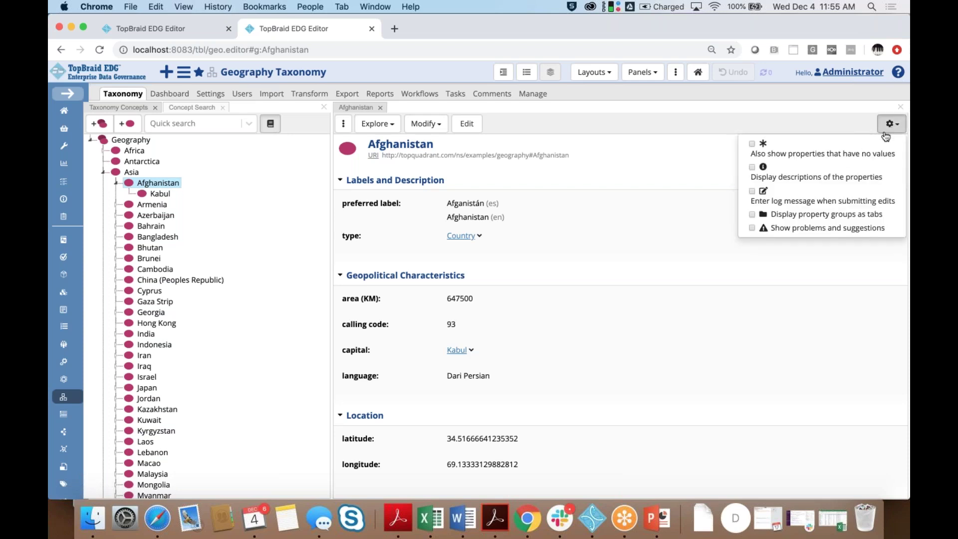
left_click(753, 168)
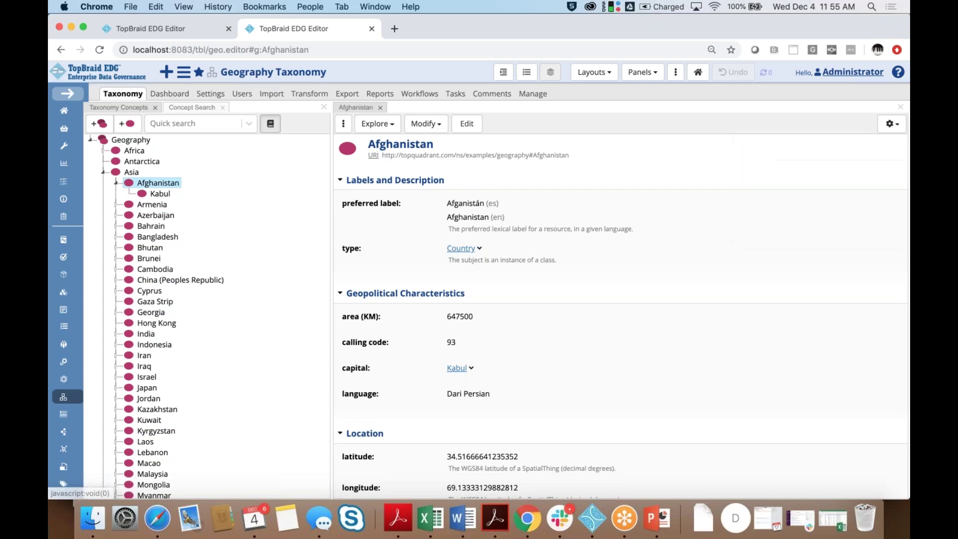
left_click(892, 125)
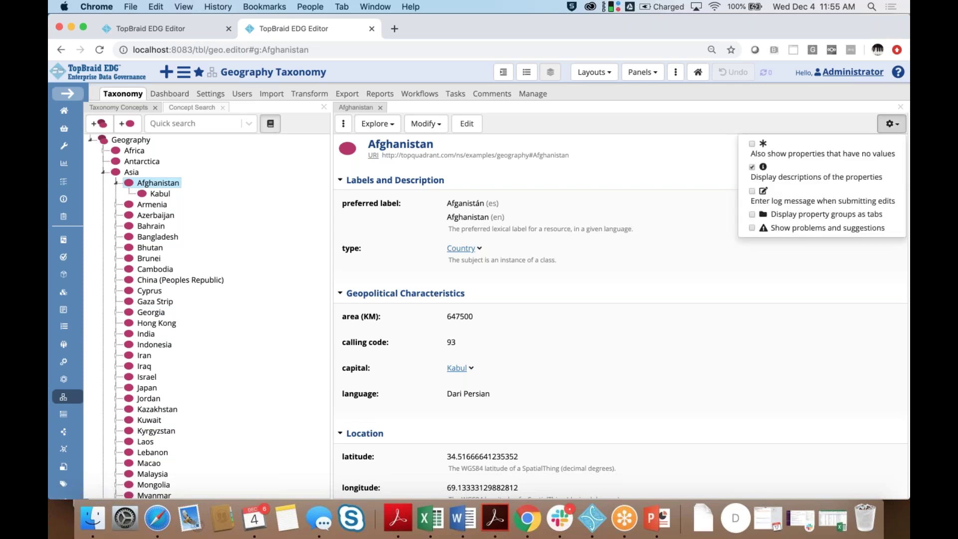
left_click(753, 144)
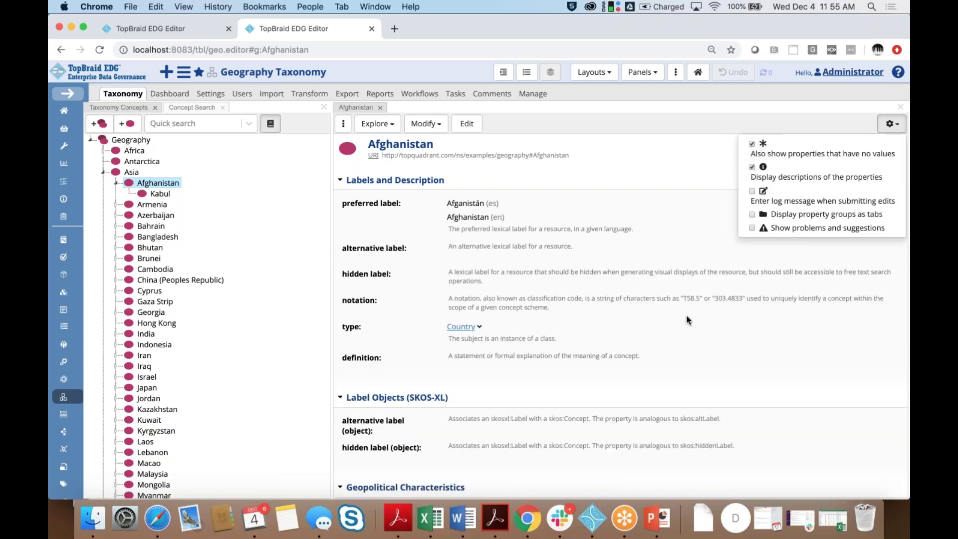
left_click(752, 144)
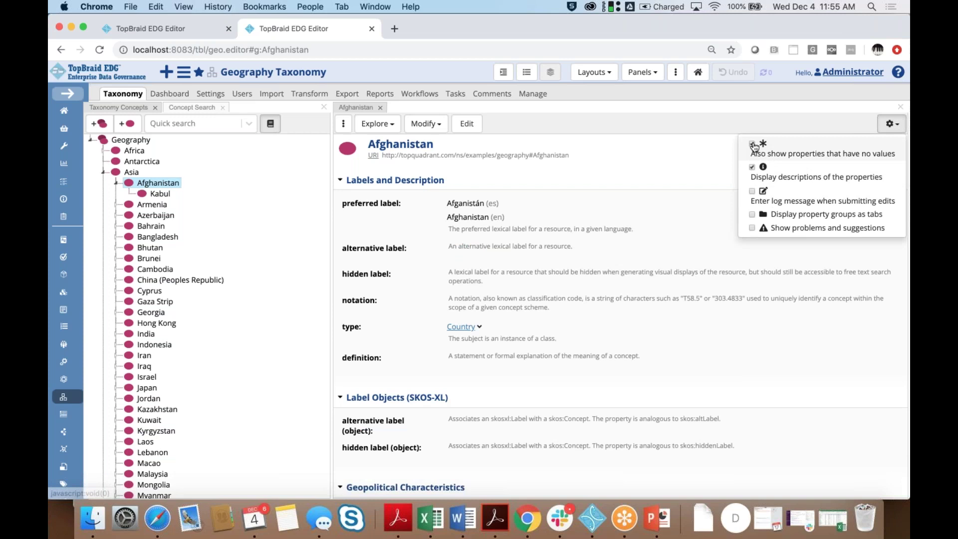
left_click(752, 168)
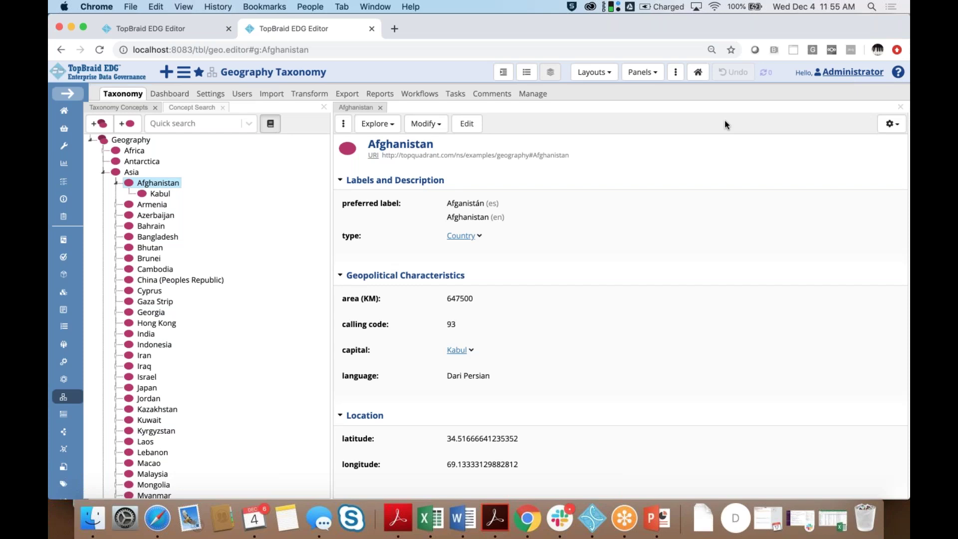
- Review the editor's general settings and its options for navigating to an asset
left_click(676, 75)
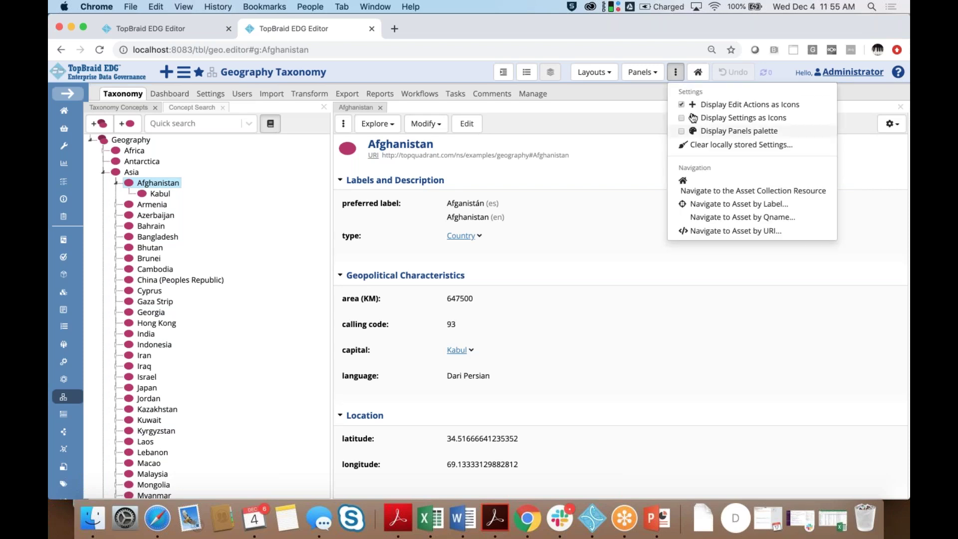
left_click(697, 256)
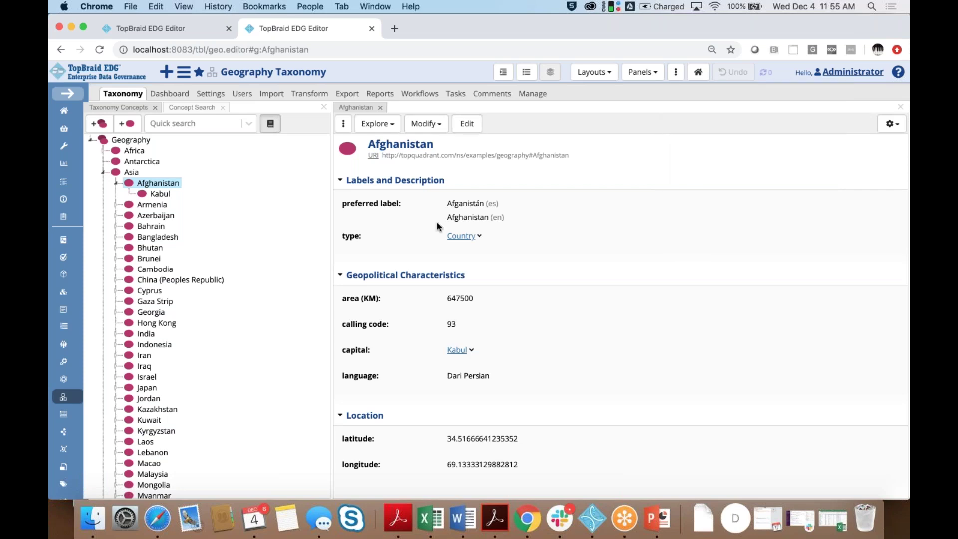
- Open Afghanistan's preferred labels for inline editing and cancel, and toggle the whole form into and out of edit mode
left_click(425, 206)
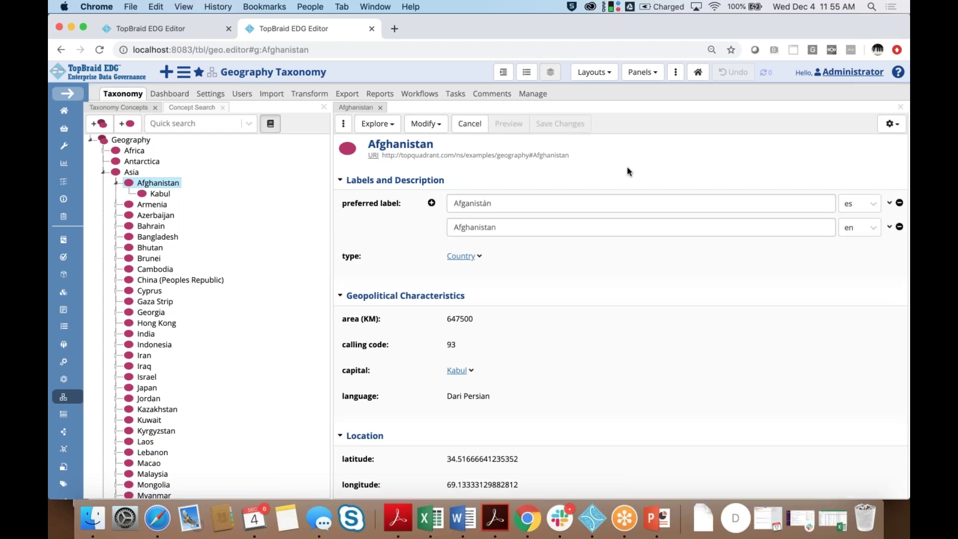
left_click(469, 124)
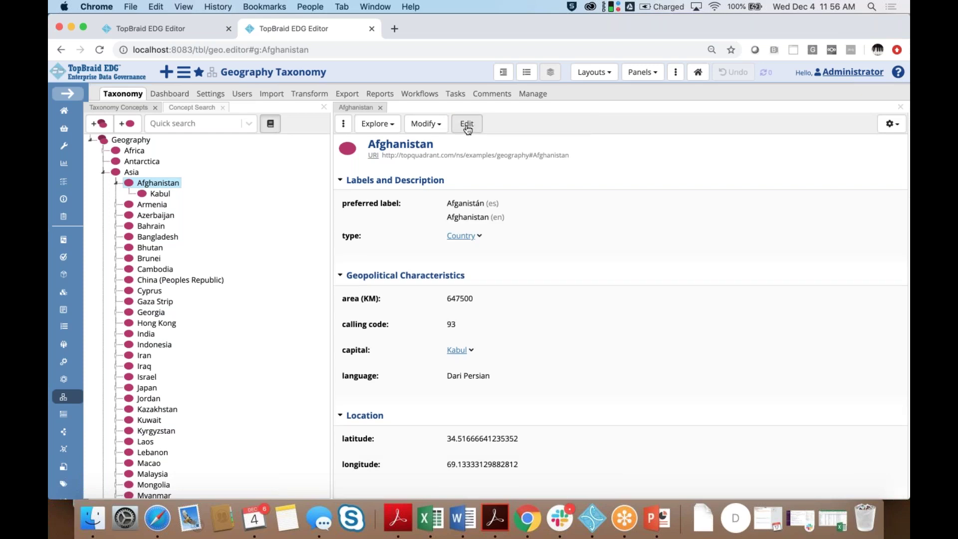
left_click(467, 125)
left_click(467, 125)
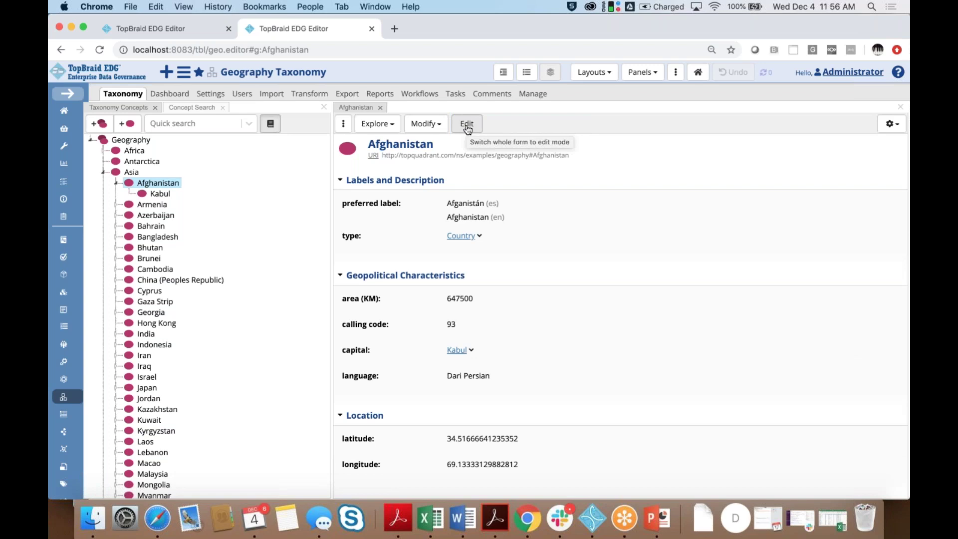
- Review the modify, explore and additional asset actions offered for Afghanistan, and expand its Labels and Description section again
left_click(441, 127)
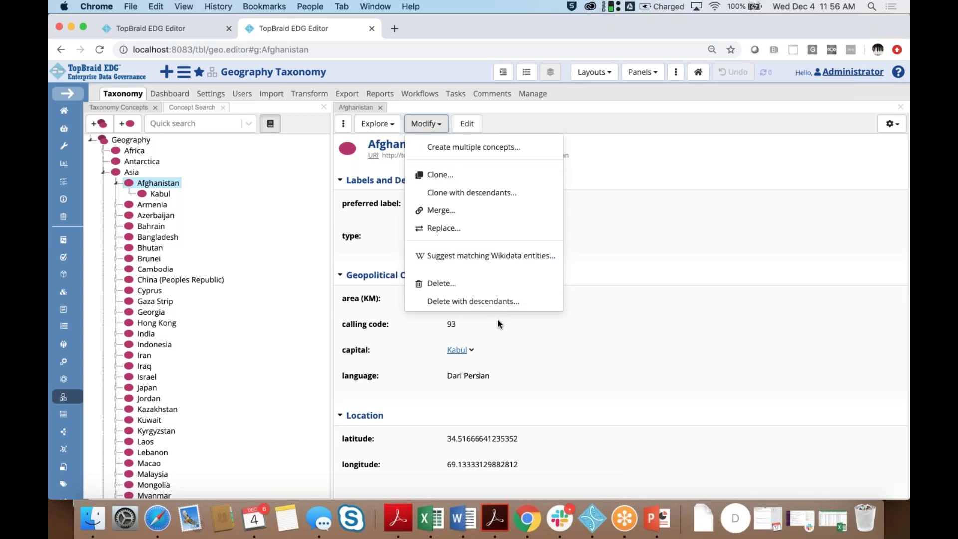
left_click(390, 128)
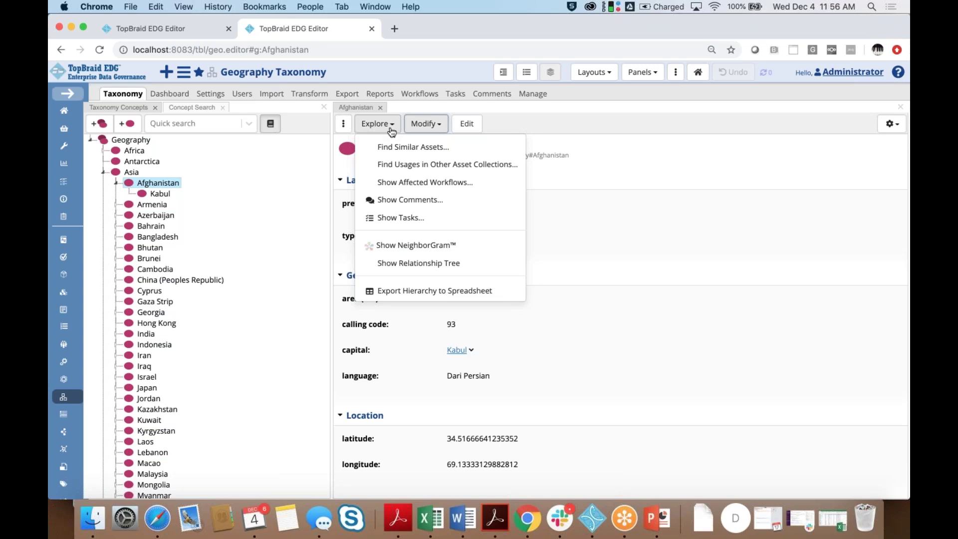
left_click(594, 216)
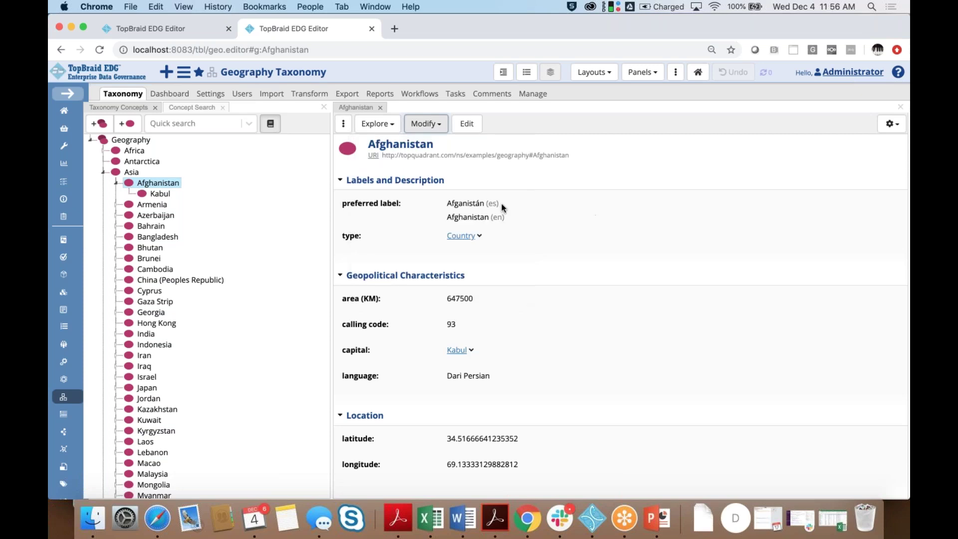
left_click(344, 131)
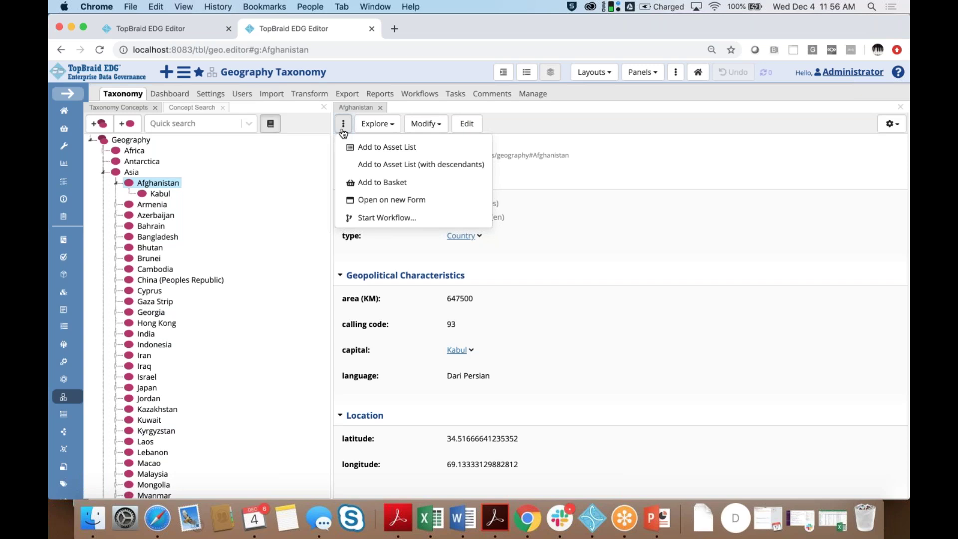
left_click(656, 186)
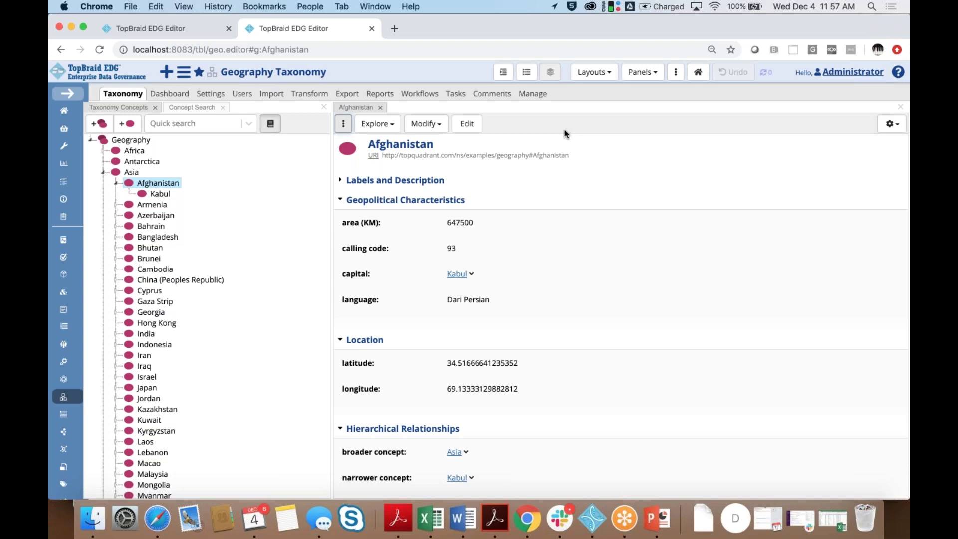
left_click(341, 181)
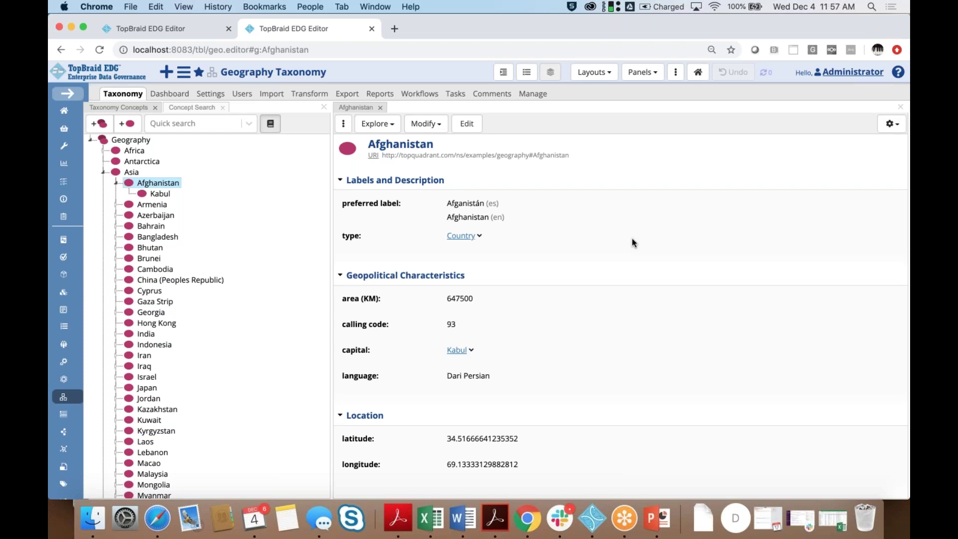
- Open the concept search results, widen their panel, and review the modify actions offered for Abilene
left_click(199, 110)
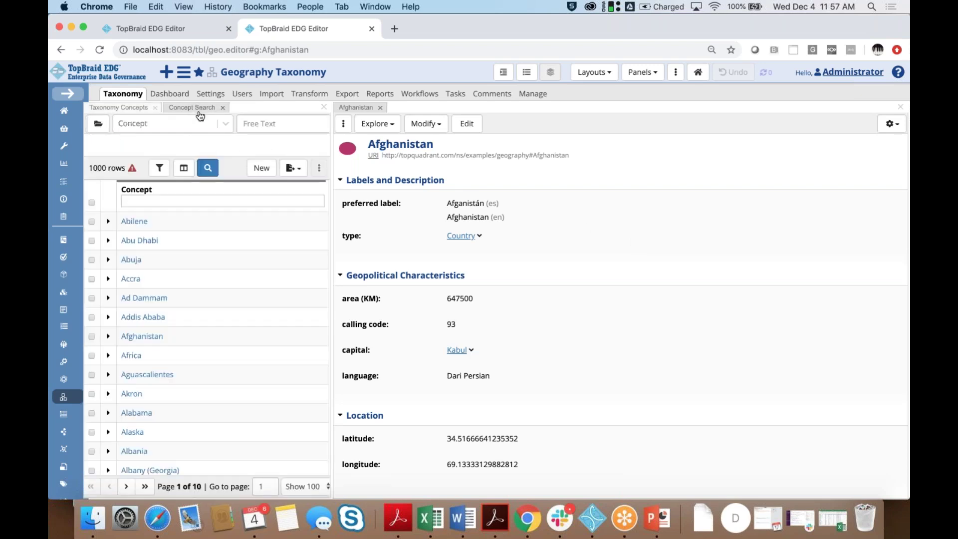
left_click_drag(331, 220, 454, 226)
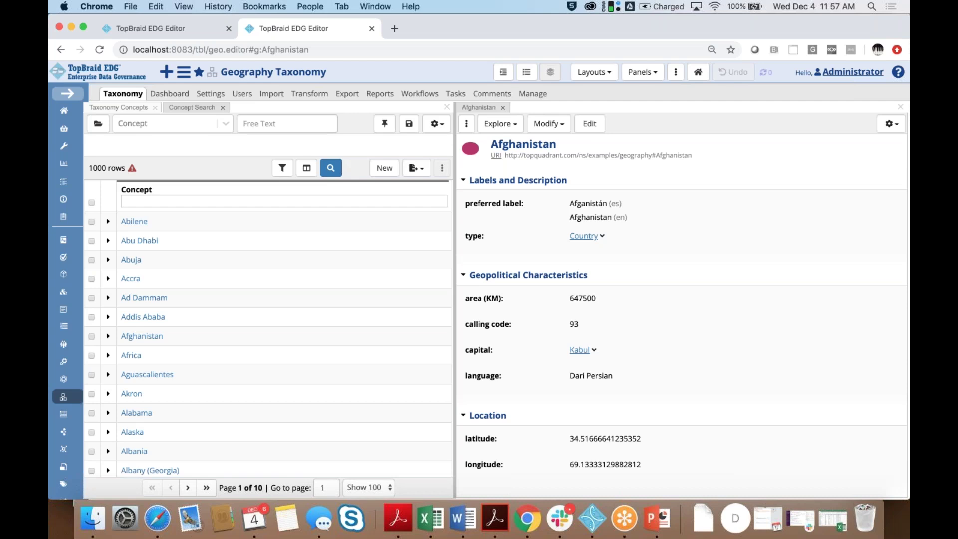
right_click(132, 222)
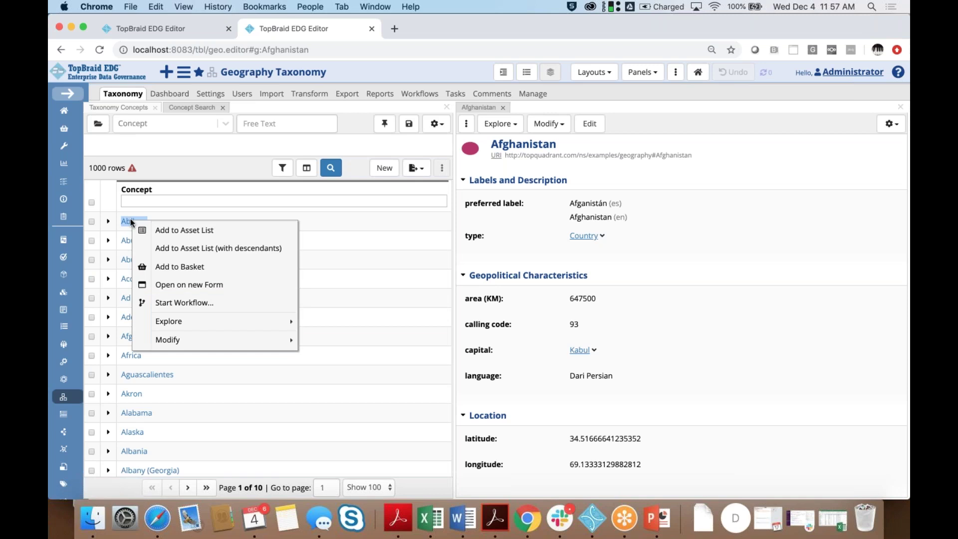
mouse_move(159, 341)
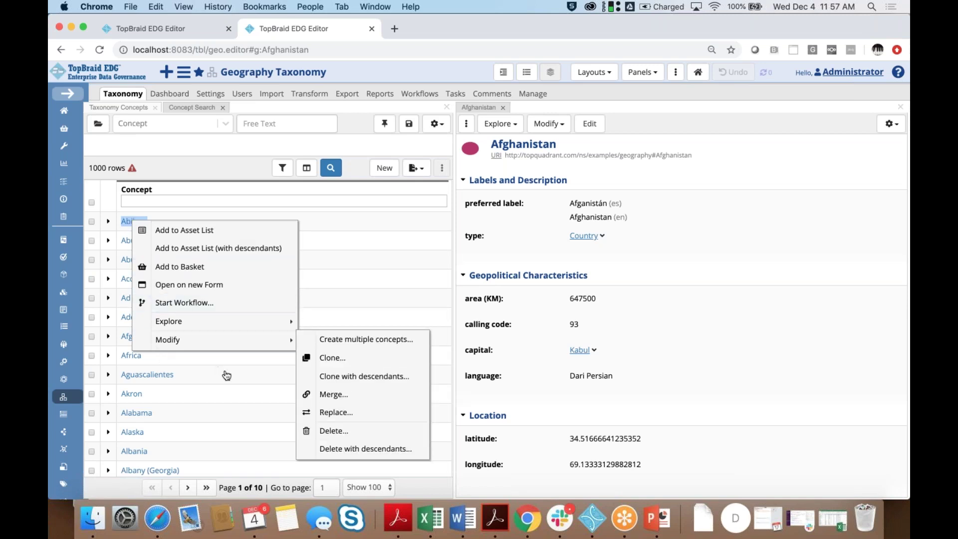
- Open Abuja's form from the concept search results, and expand and collapse its inline details
left_click(386, 266)
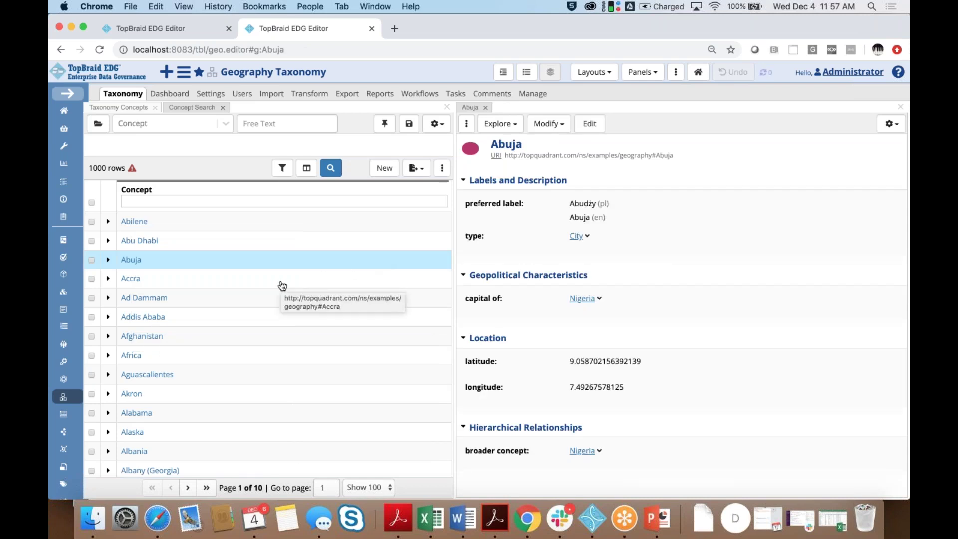
left_click(108, 260)
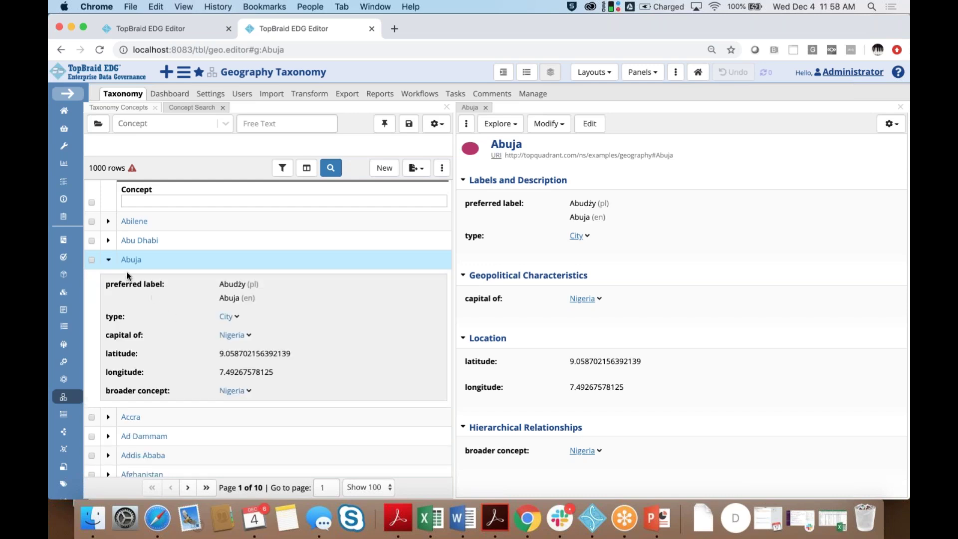
left_click(109, 260)
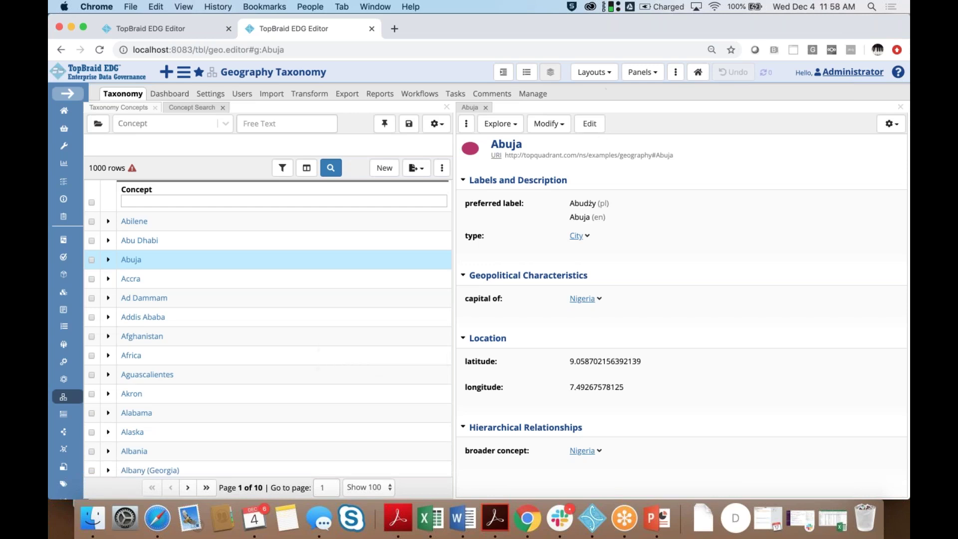
- Switch the editor to the Search Layout and narrow the search panel to give the Abuja form more room
left_click(606, 74)
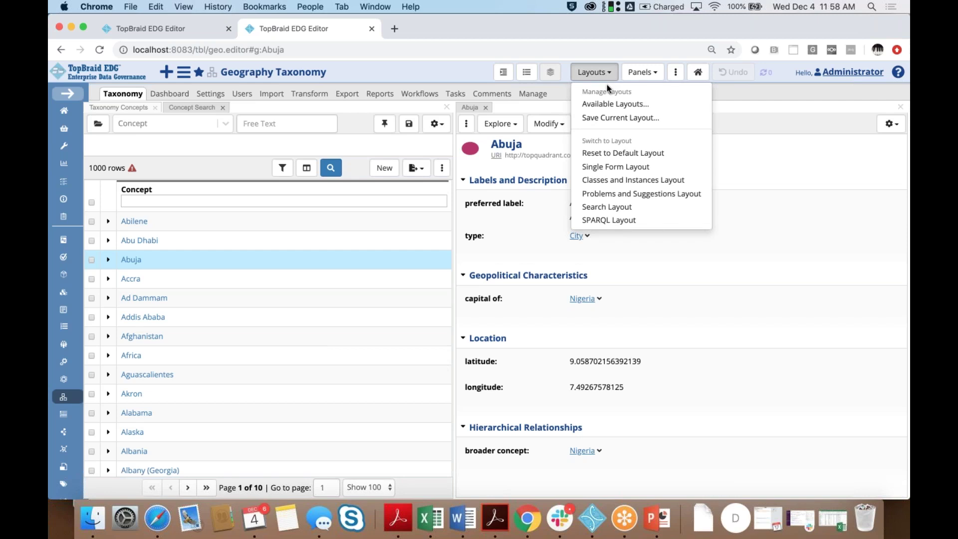
left_click(617, 207)
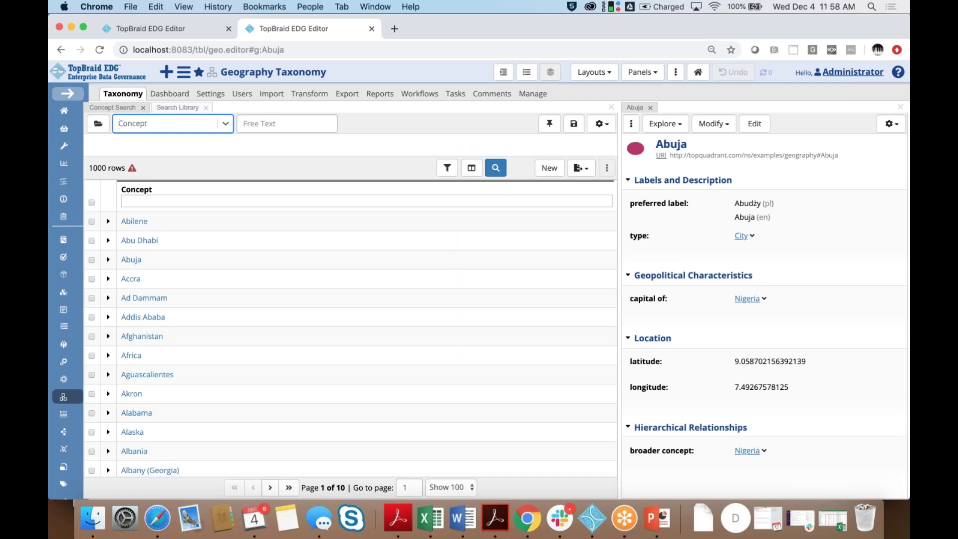
left_click_drag(614, 246, 536, 251)
- Set the asset type being searched to Country
left_click(175, 124)
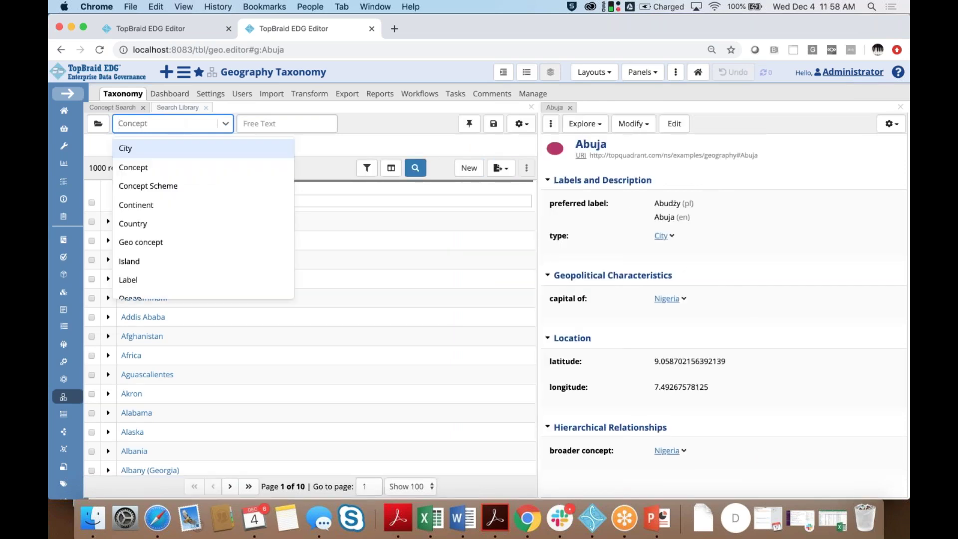
type("co")
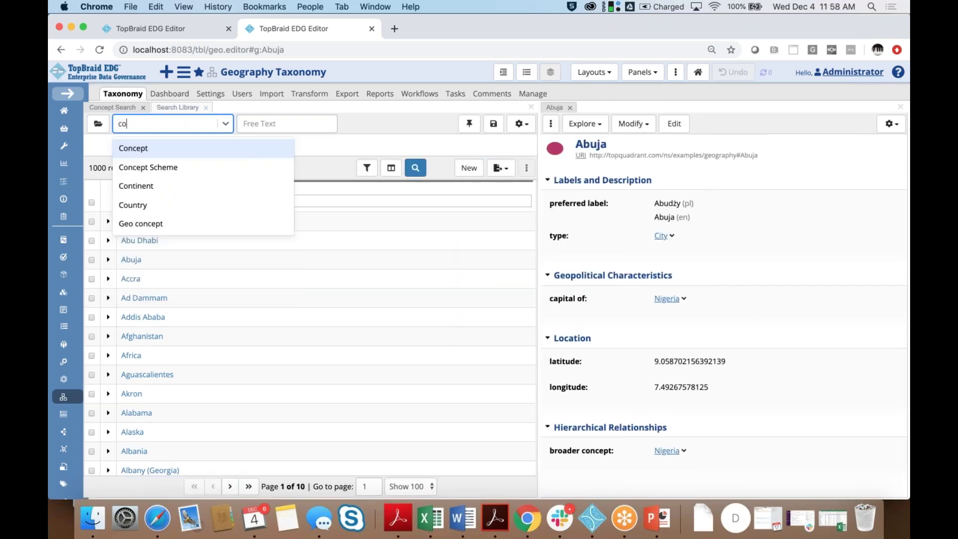
type("untr")
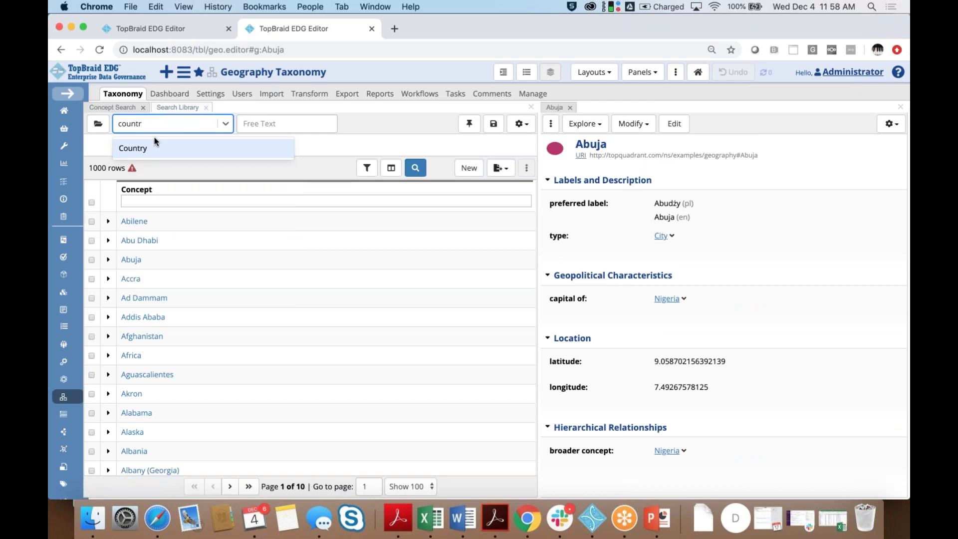
left_click(152, 148)
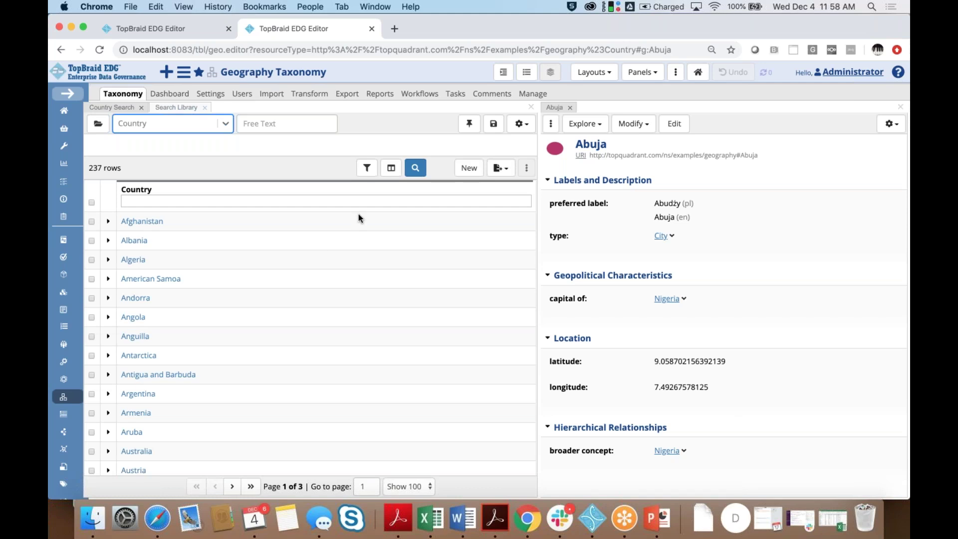
- Add the calling code and area (KM) columns to the country search results
left_click(390, 170)
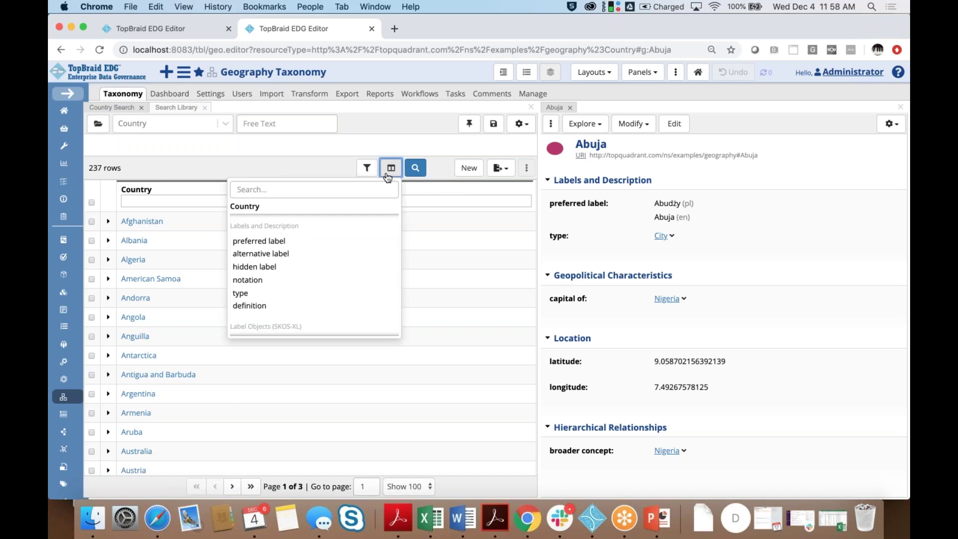
scroll(361, 226, "down", 2)
scroll(361, 225, "down", 3)
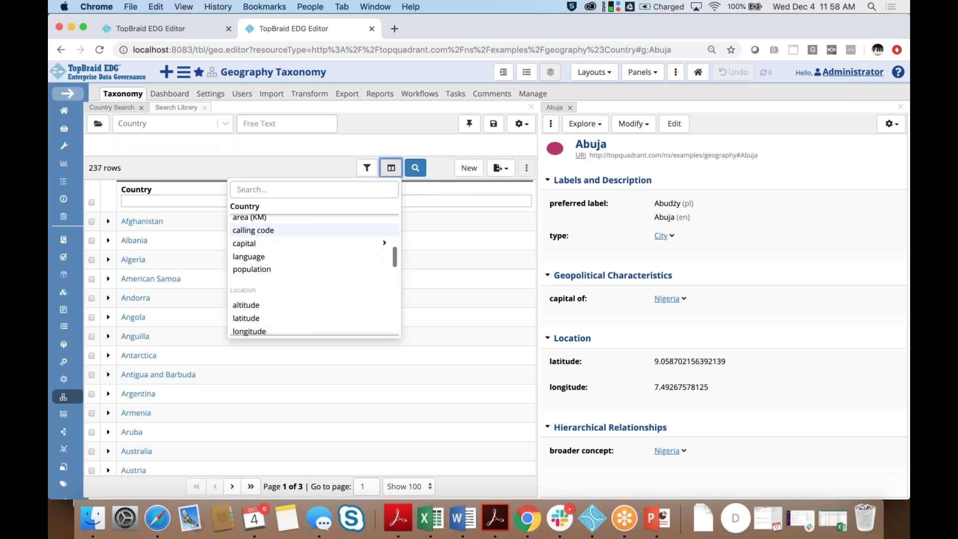
scroll(337, 264, "up", 2)
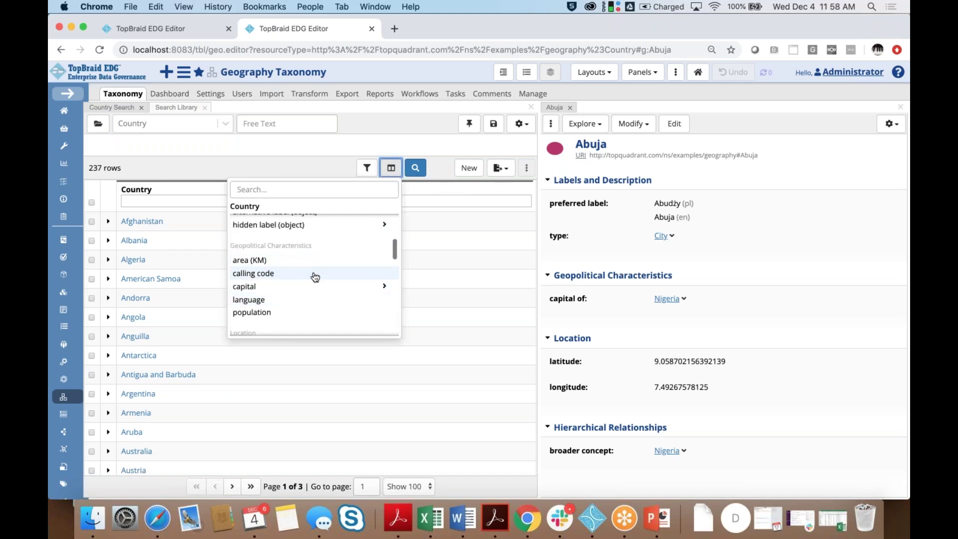
left_click(314, 273)
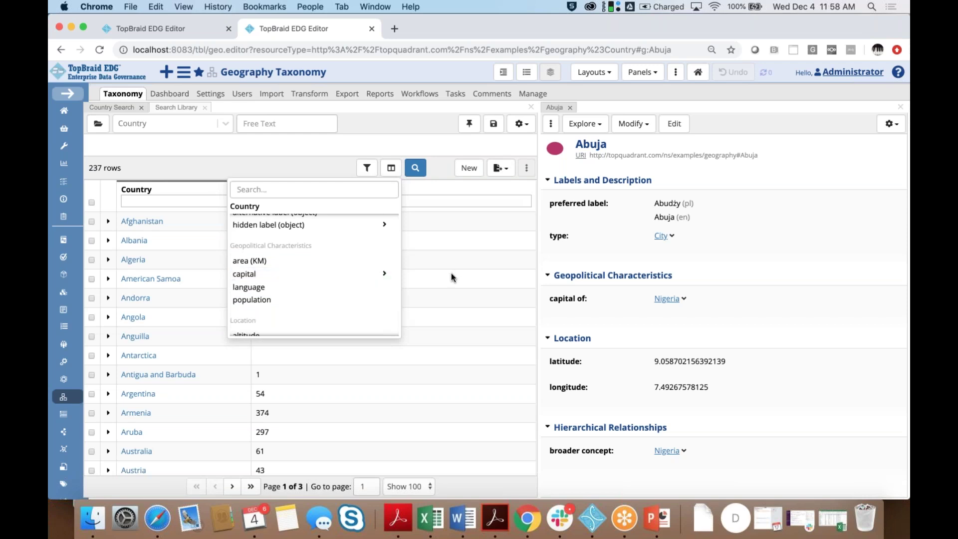
left_click(331, 261)
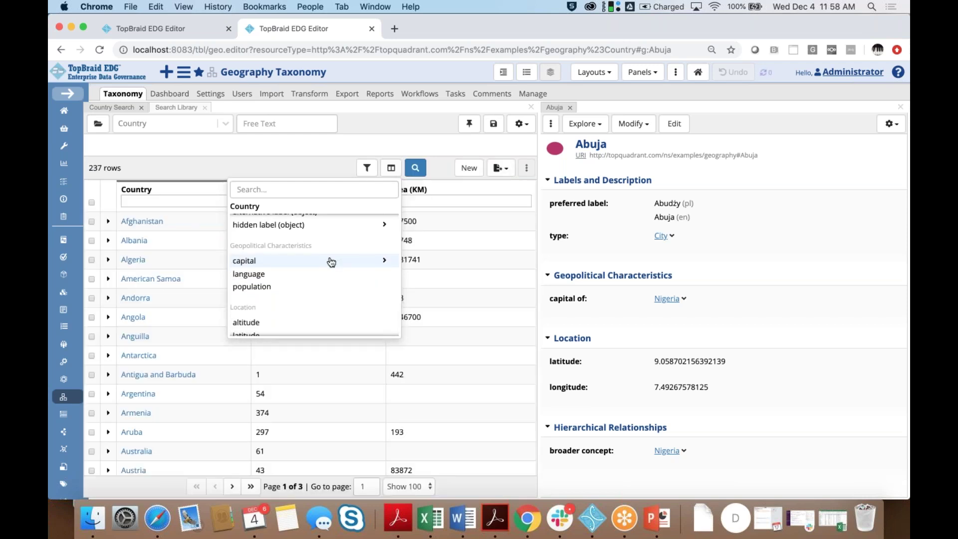
left_click(508, 376)
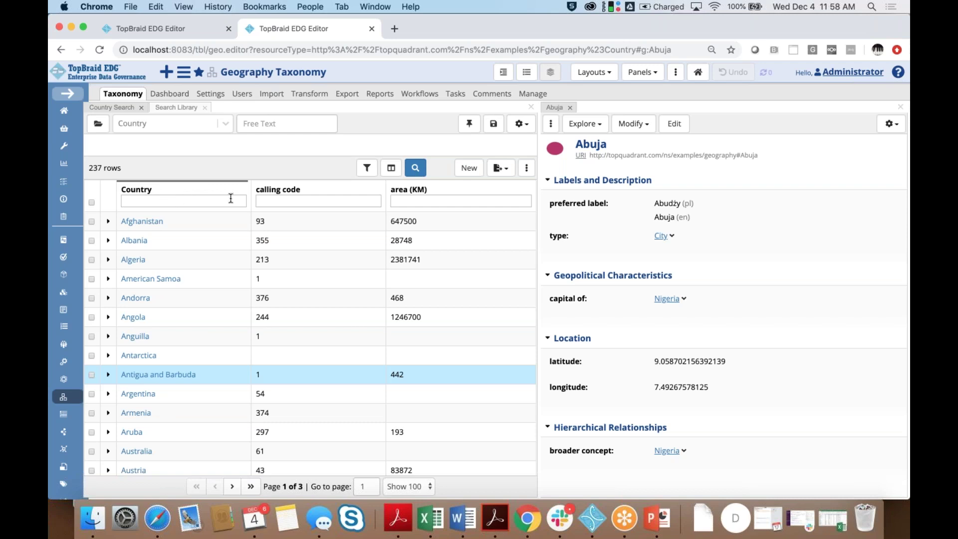
- Try filtering the calling code column of the country results by 9, and clear the filter again
left_click(298, 201)
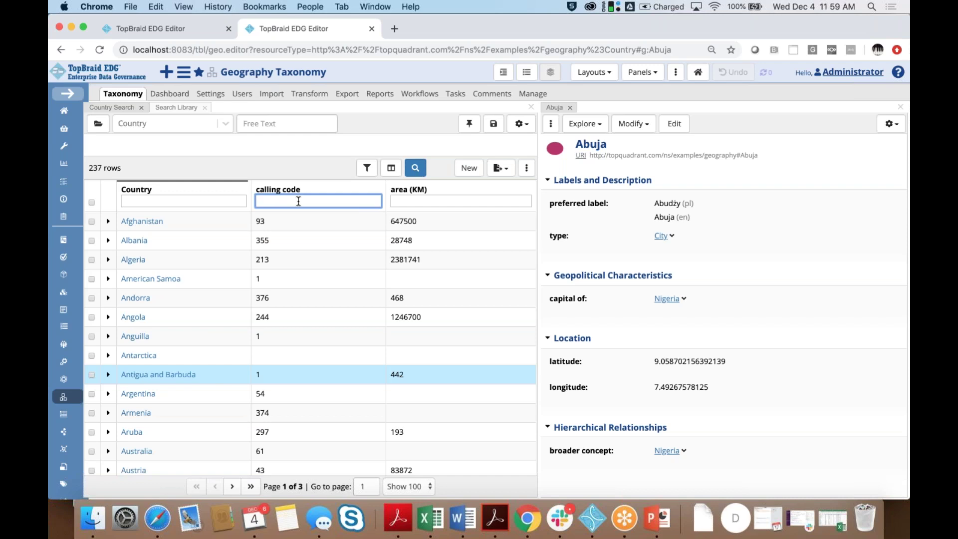
type("9")
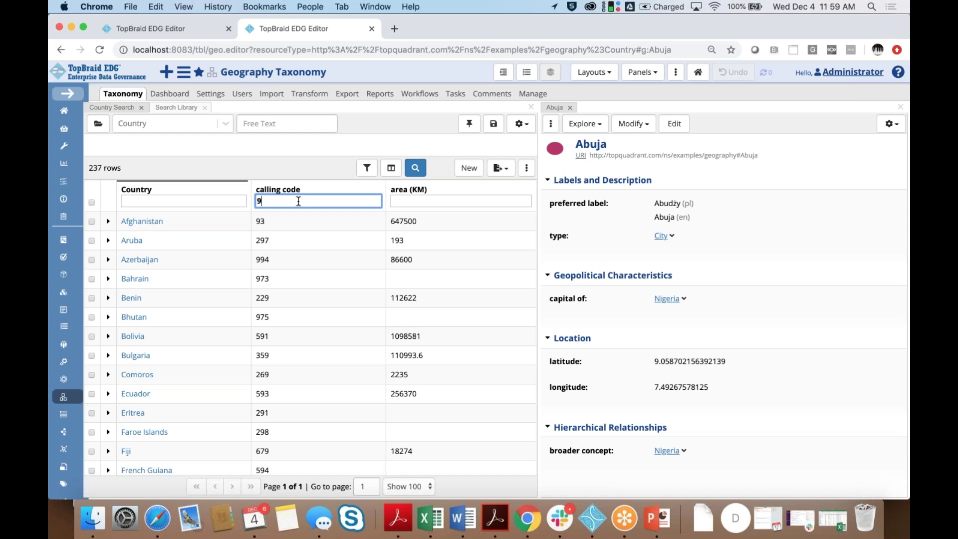
key("BackSpace")
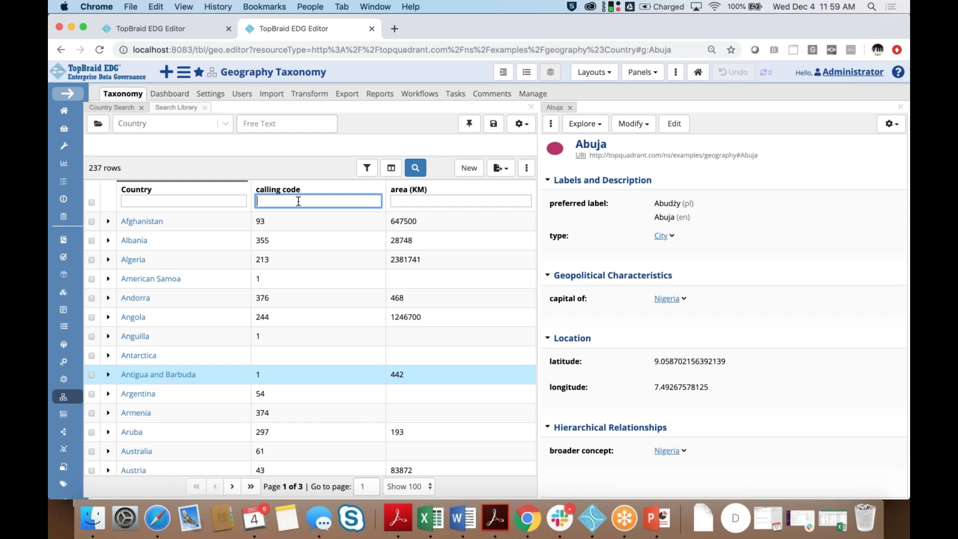
- Add a broader concept filter to the country search and set it to equal Africa
left_click(368, 169)
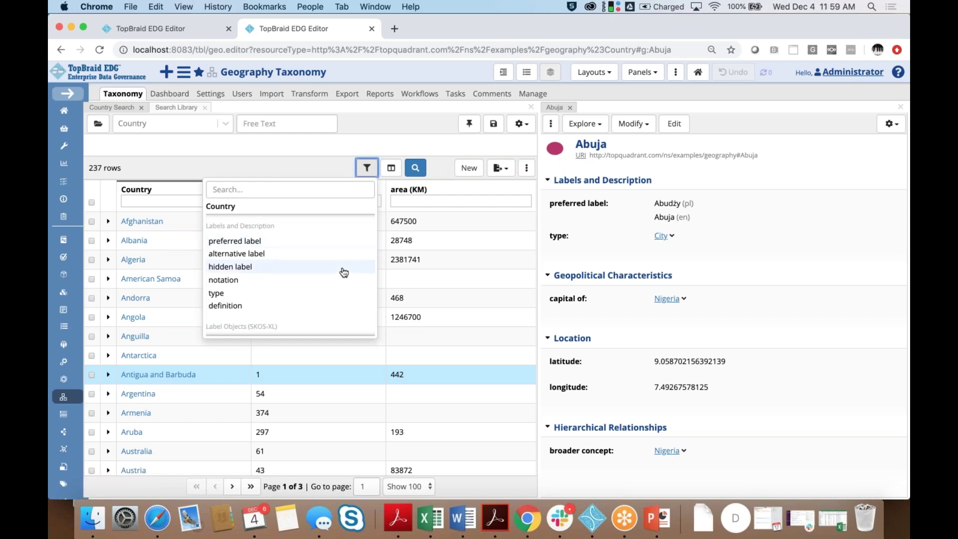
scroll(339, 290, "down", 2)
scroll(291, 273, "down", 3)
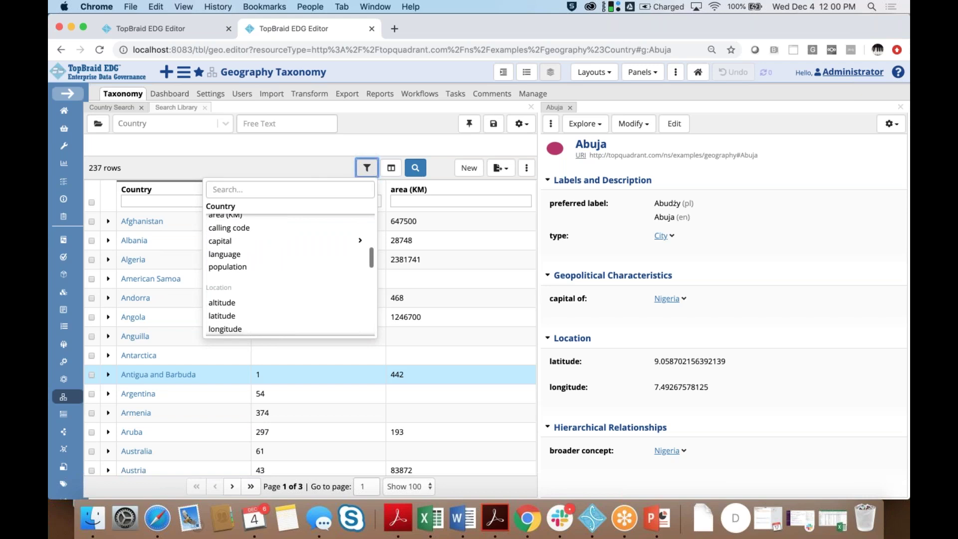
scroll(266, 271, "down", 4)
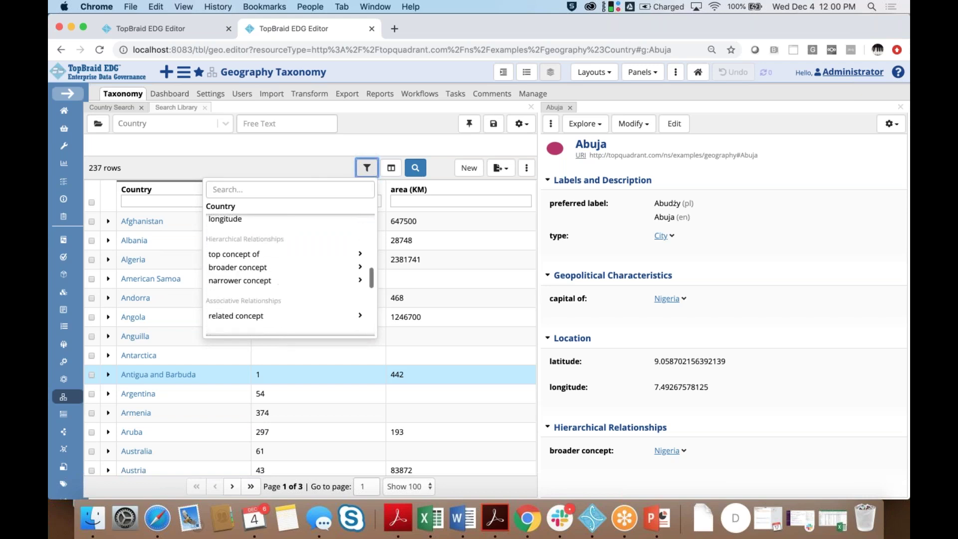
left_click(265, 269)
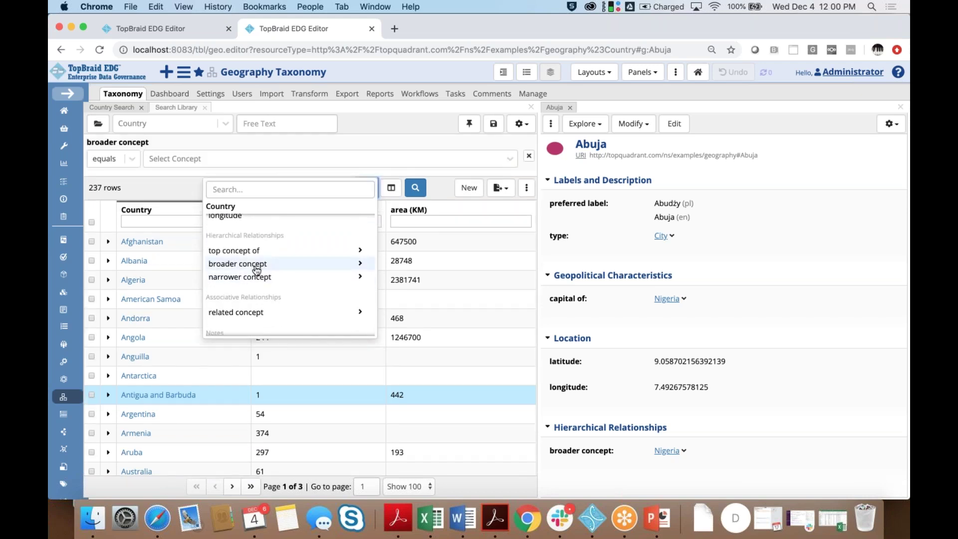
left_click(243, 158)
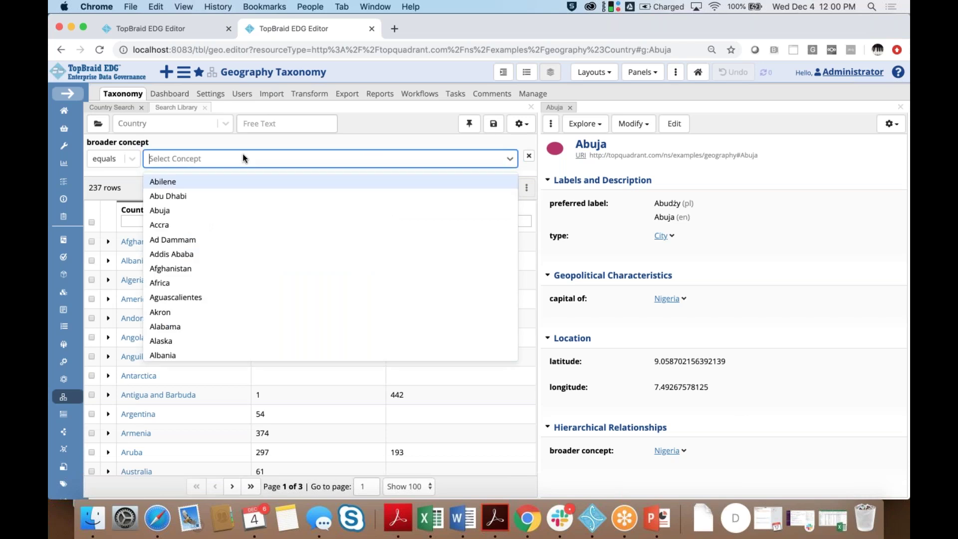
type("b")
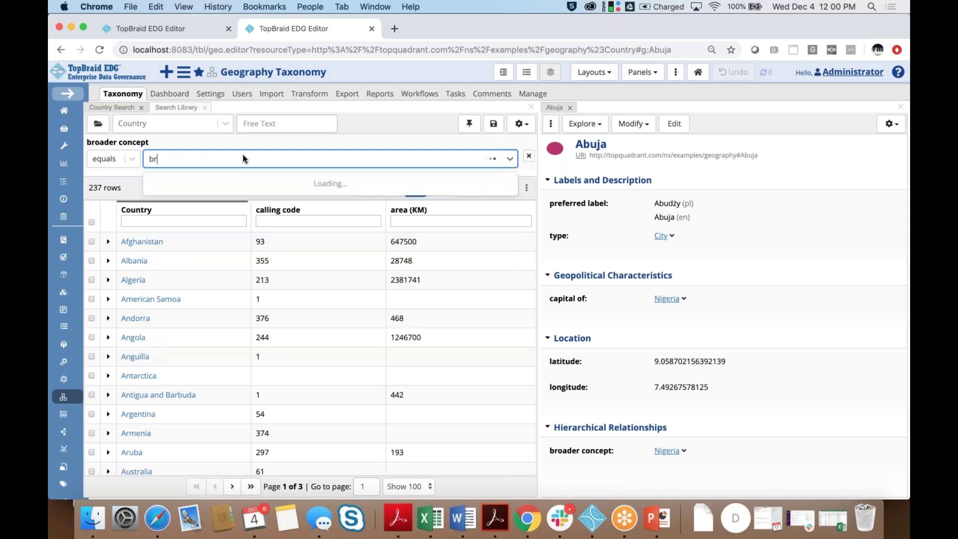
key("BackSpace")
type("af")
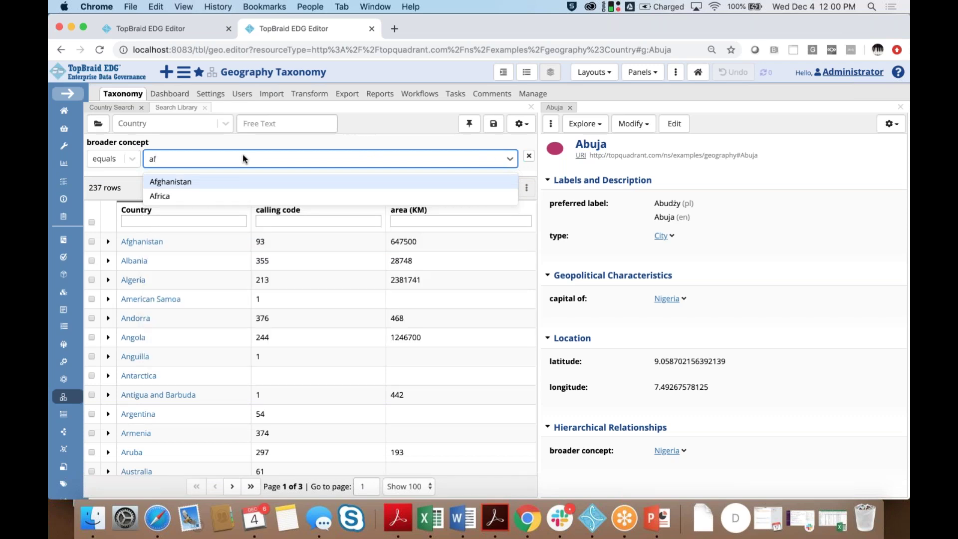
left_click(198, 199)
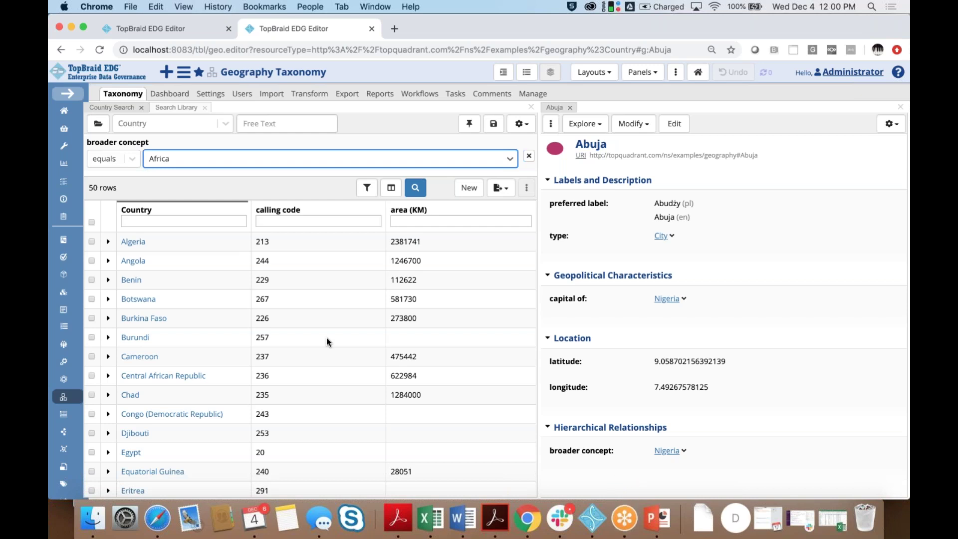
- Review the saved searches in the Search Library and return to the country search
left_click(176, 109)
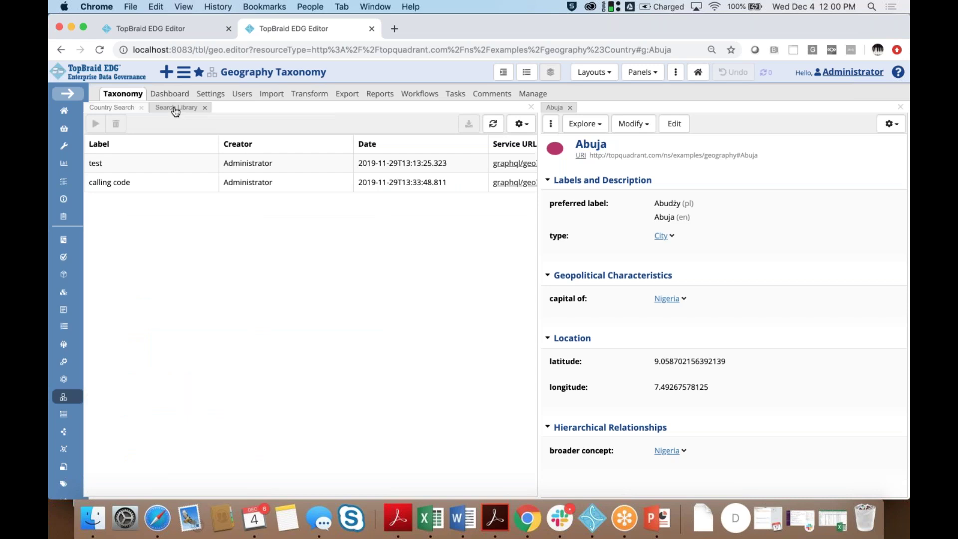
left_click(120, 109)
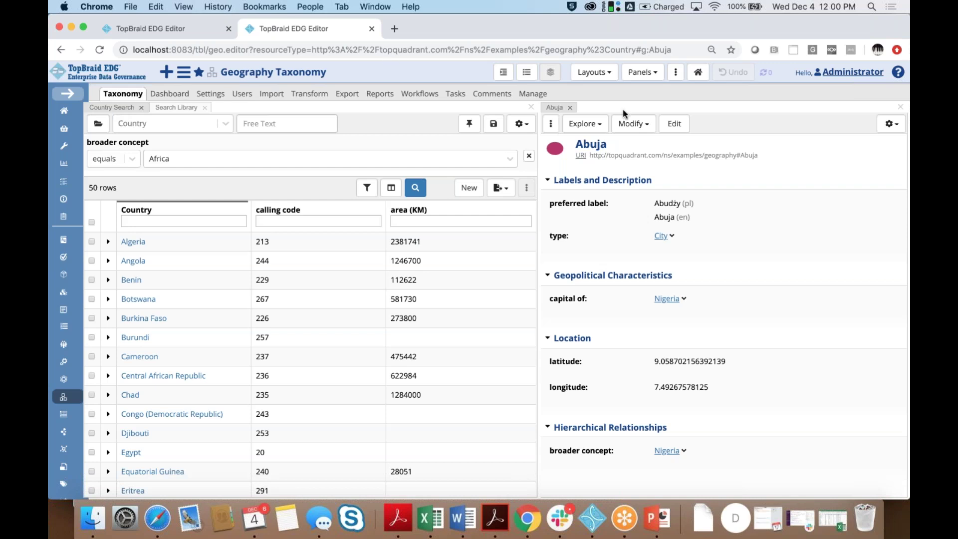
- Switch the editor to the SPARQL Layout and run the provided query for instances of skos:Concept subclasses
left_click(608, 74)
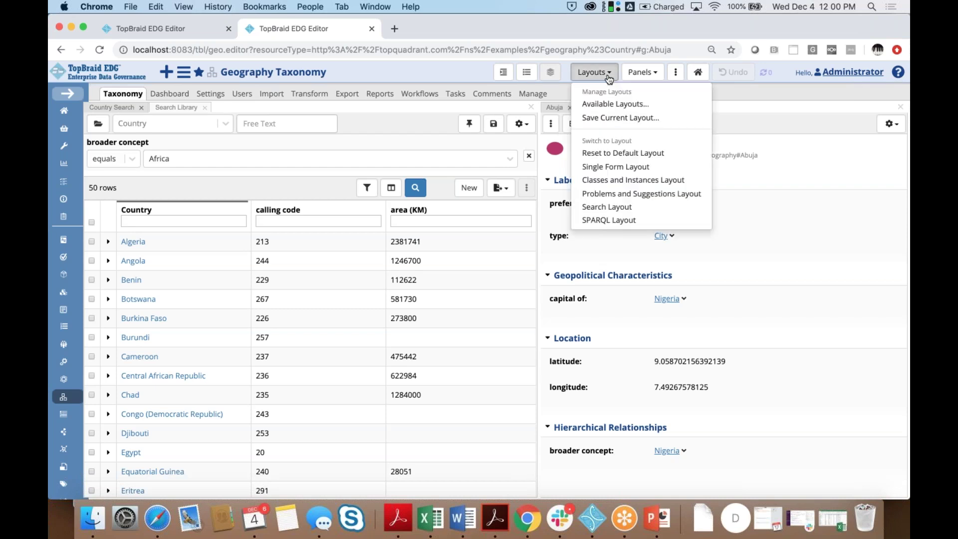
left_click(611, 223)
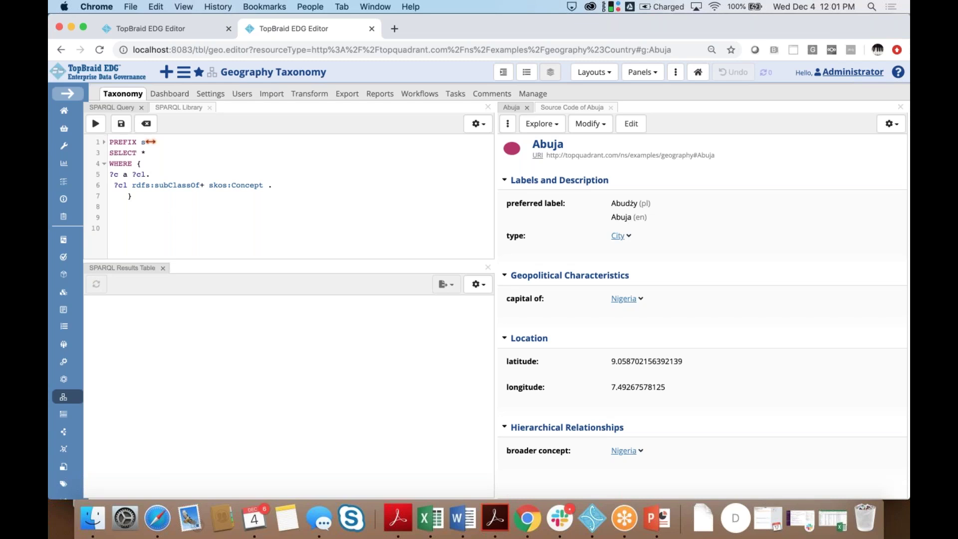
left_click(95, 123)
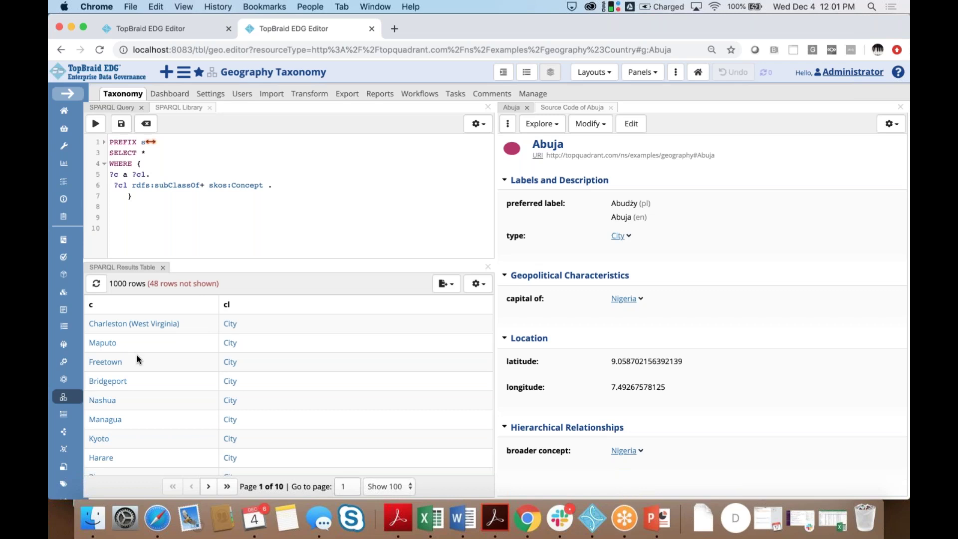
- Open Freetown from the query results, and run the saved Russian Translation Report from the SPARQL Library
left_click(113, 365)
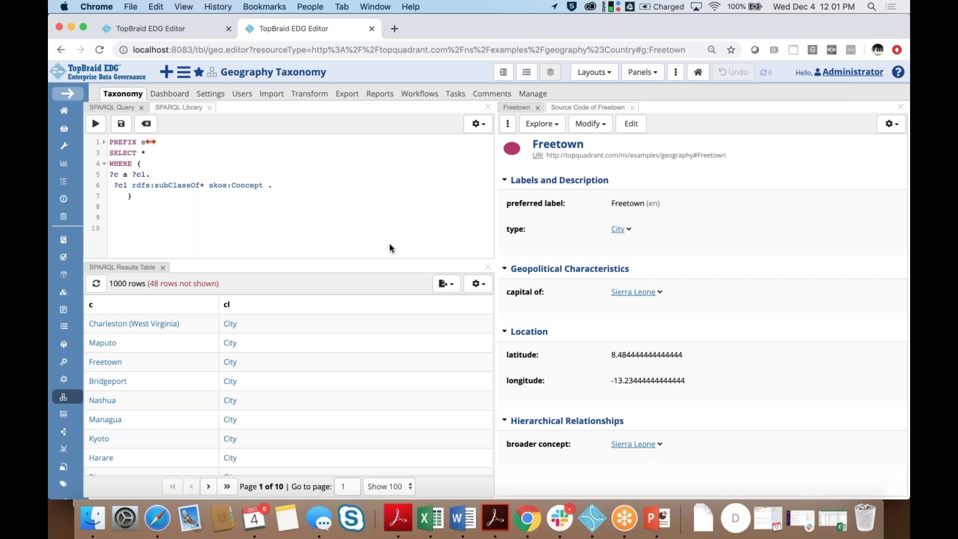
left_click(182, 110)
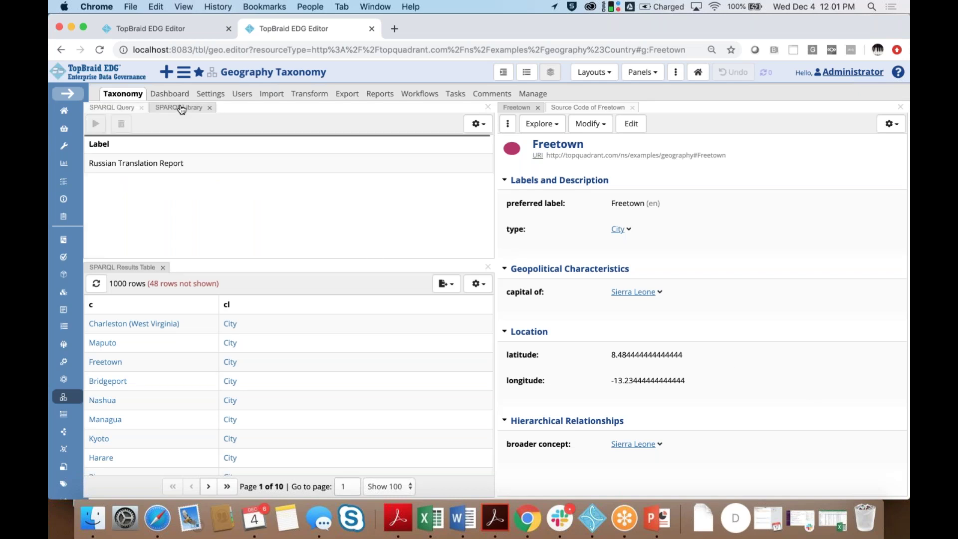
left_click(146, 164)
left_click(95, 123)
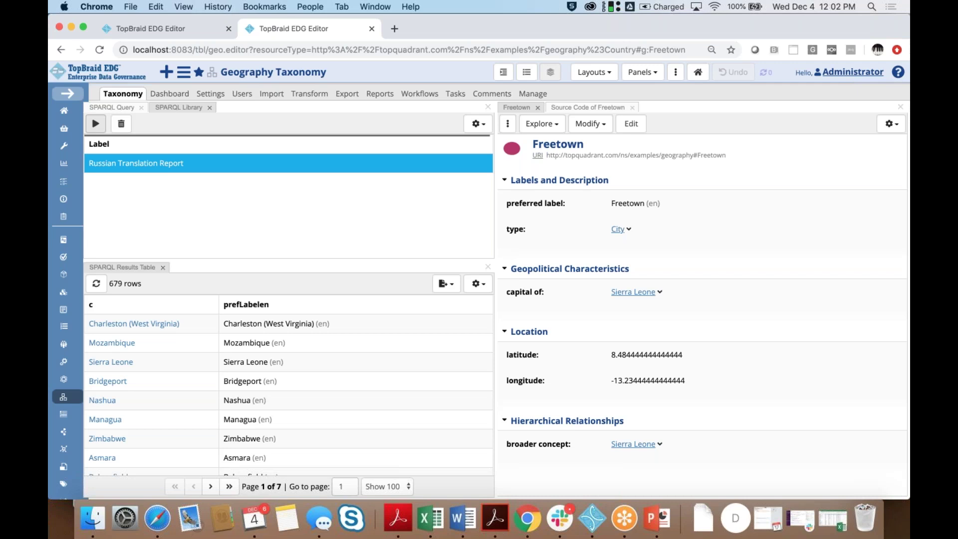
- Review the report's query with Mozambique opened from its results, and reset the editor to the default layout
left_click(112, 107)
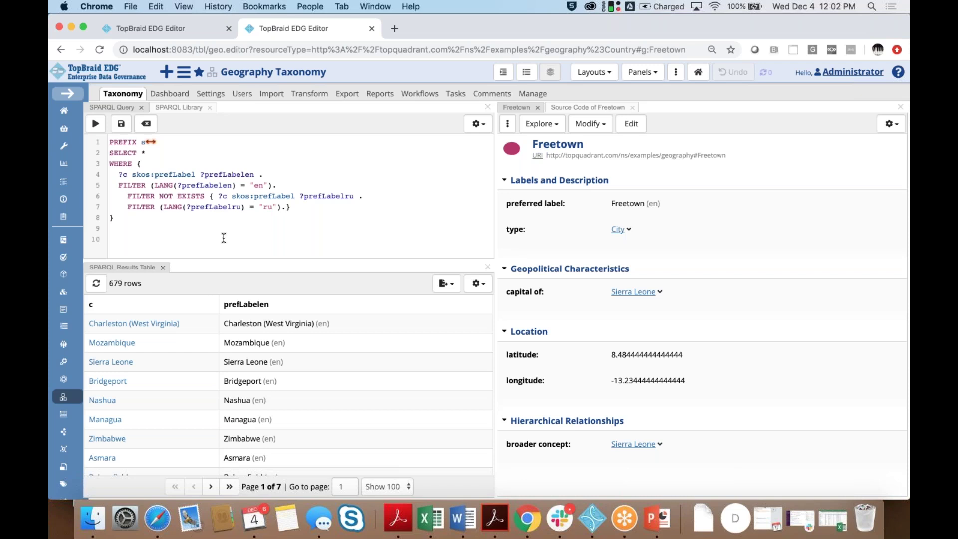
left_click(138, 343)
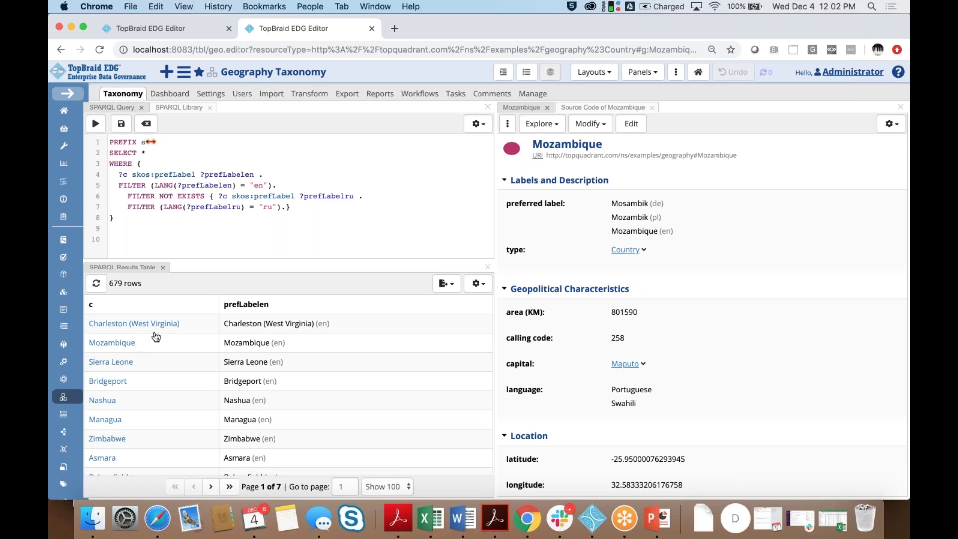
left_click(612, 77)
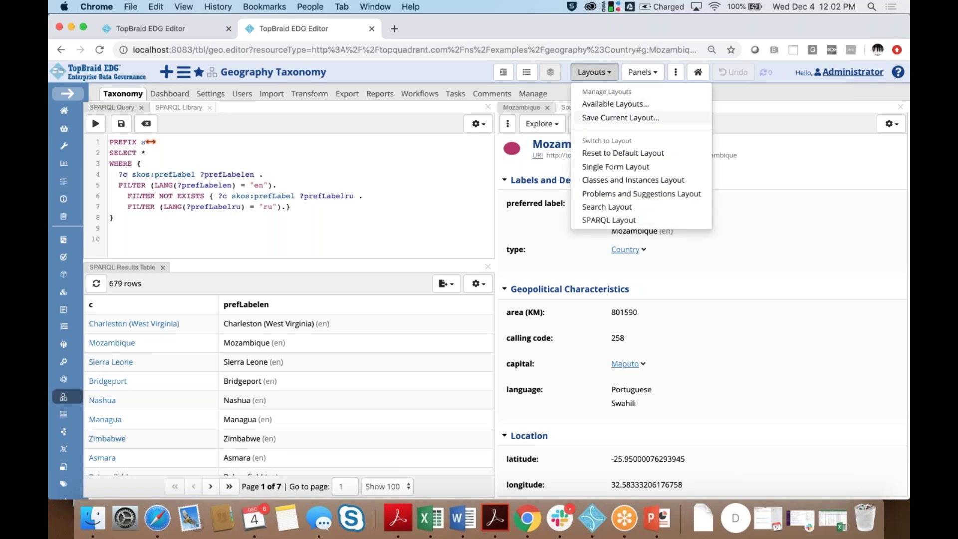
left_click(605, 154)
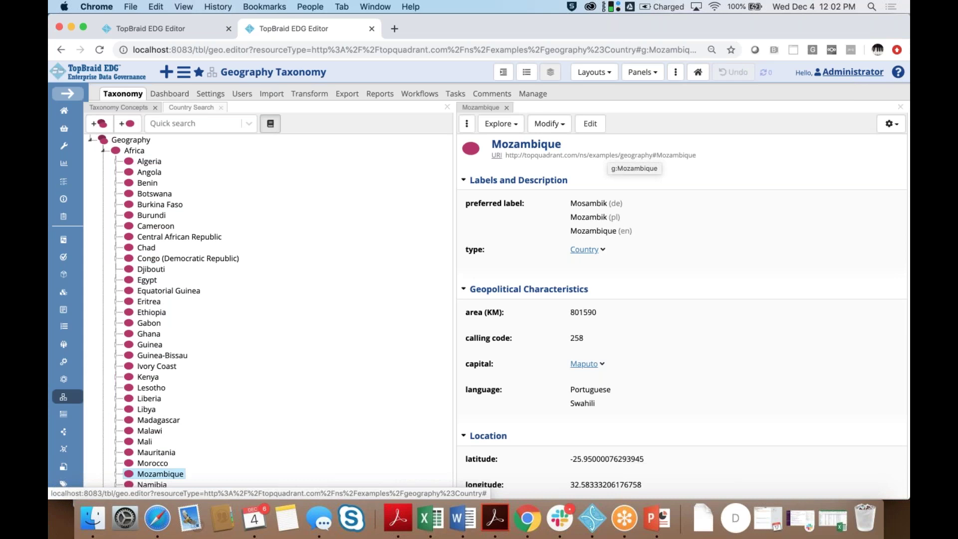
- Place an Asset List panel below the Mozambique form and add Burkina Faso and Egypt to it
left_click(644, 72)
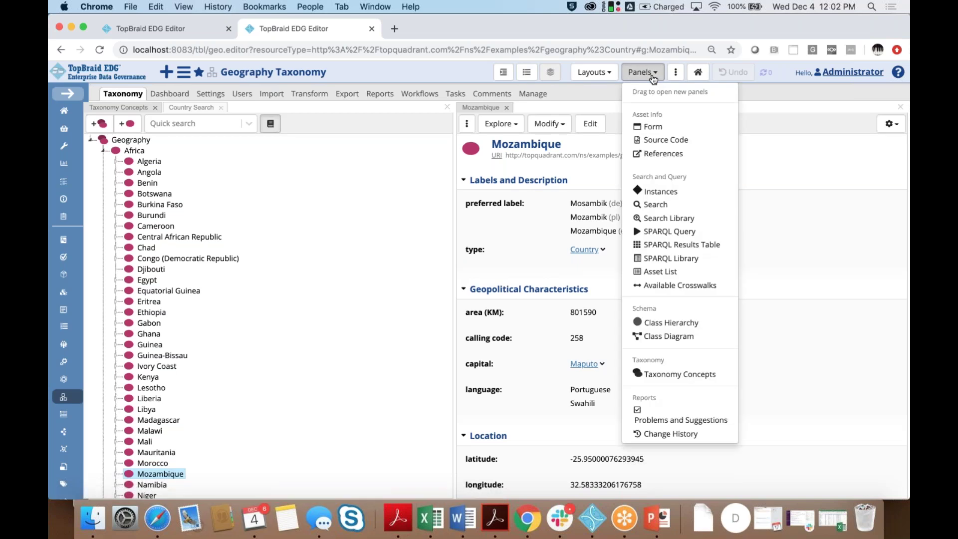
left_click_drag(648, 273, 666, 452)
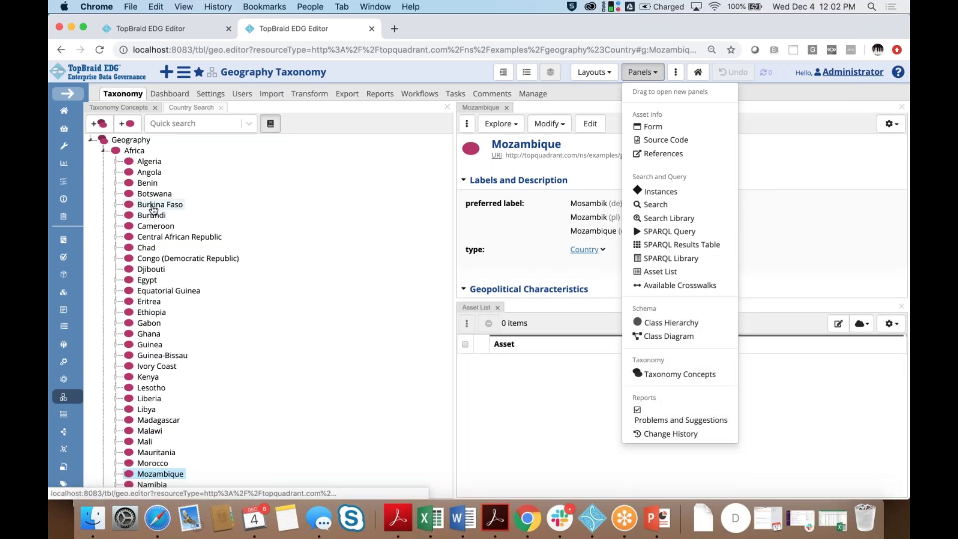
right_click(154, 208)
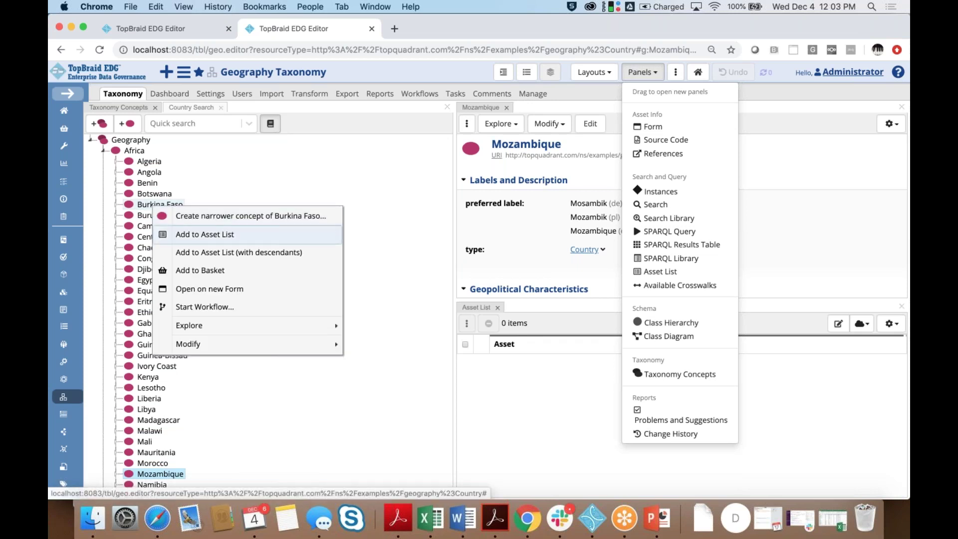
left_click(200, 235)
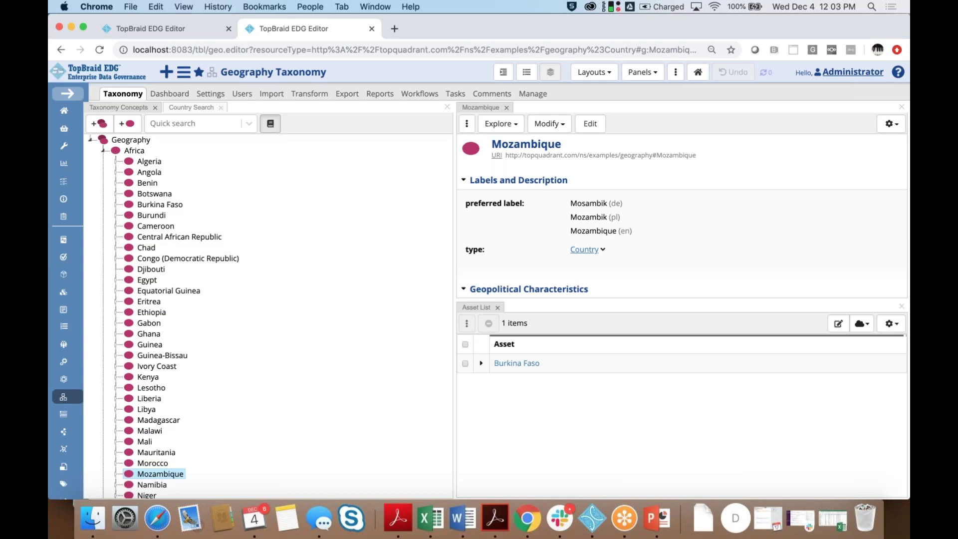
right_click(146, 280)
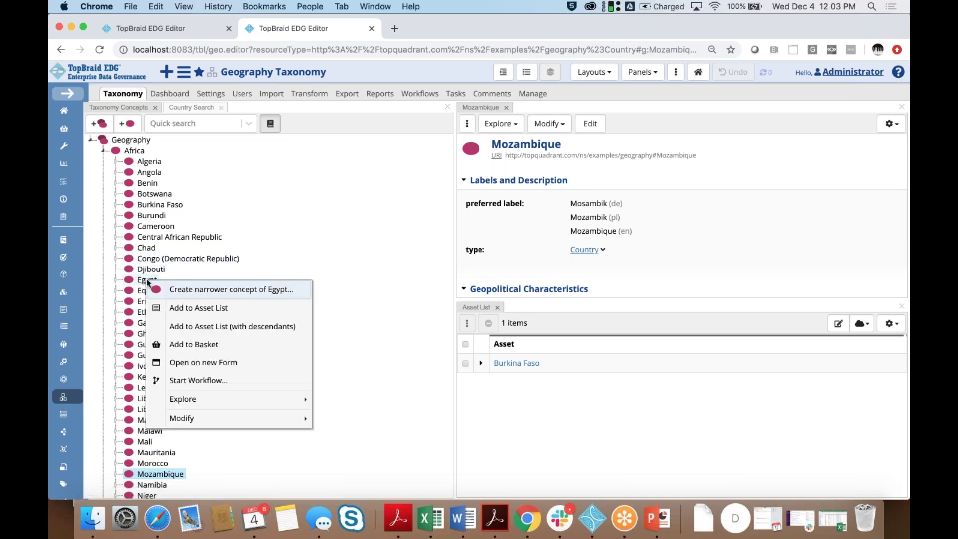
left_click(185, 307)
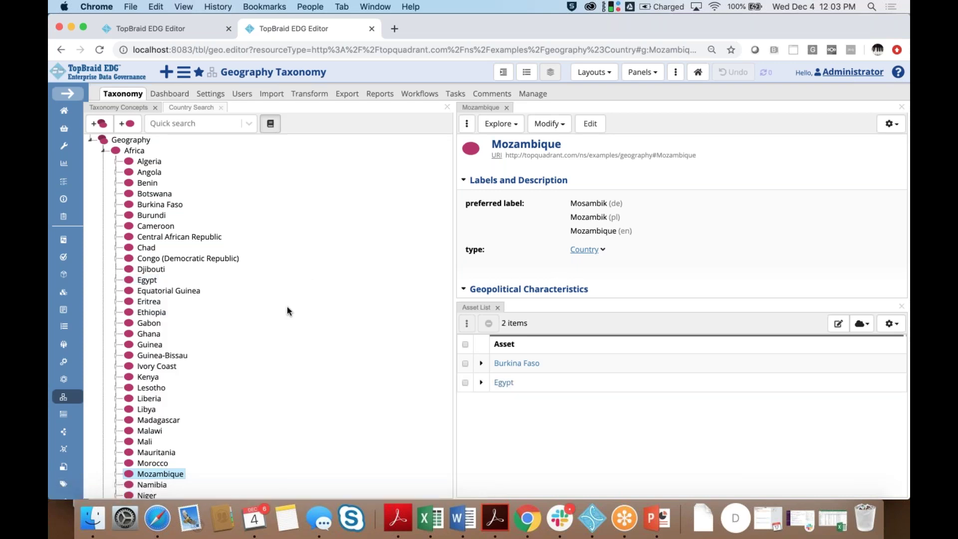
- Widen the form and asset list area, and review the asset list's sharing and renaming options
left_click_drag(455, 273, 408, 272)
left_click(862, 323)
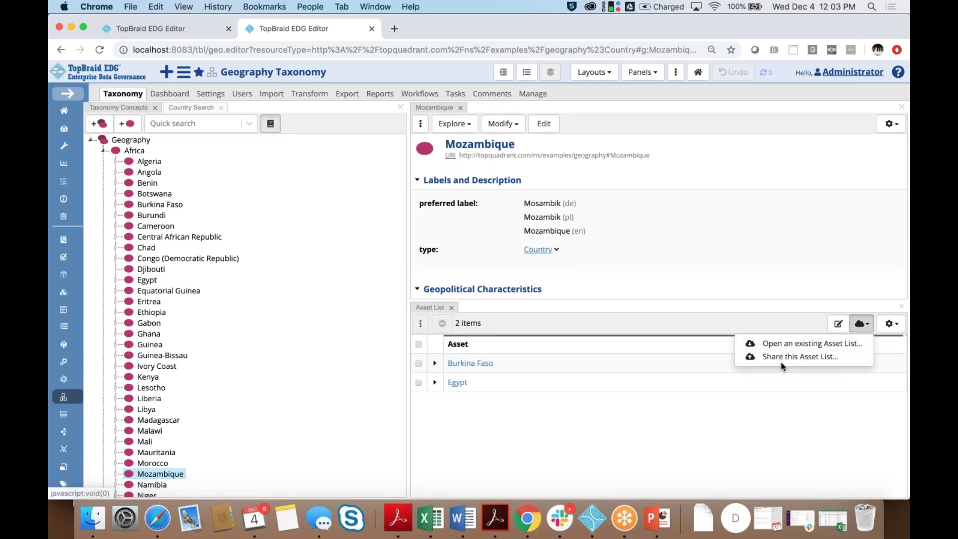
left_click(837, 325)
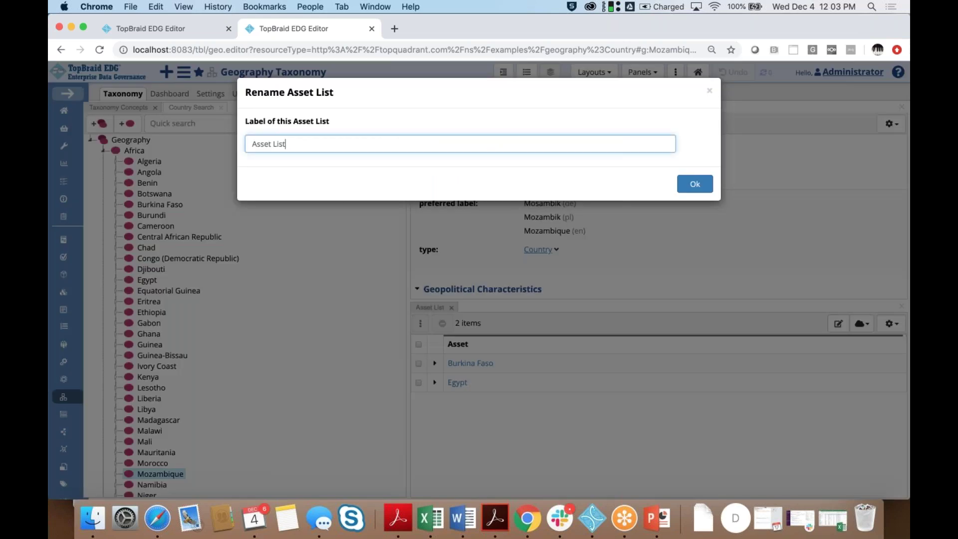
left_click(695, 185)
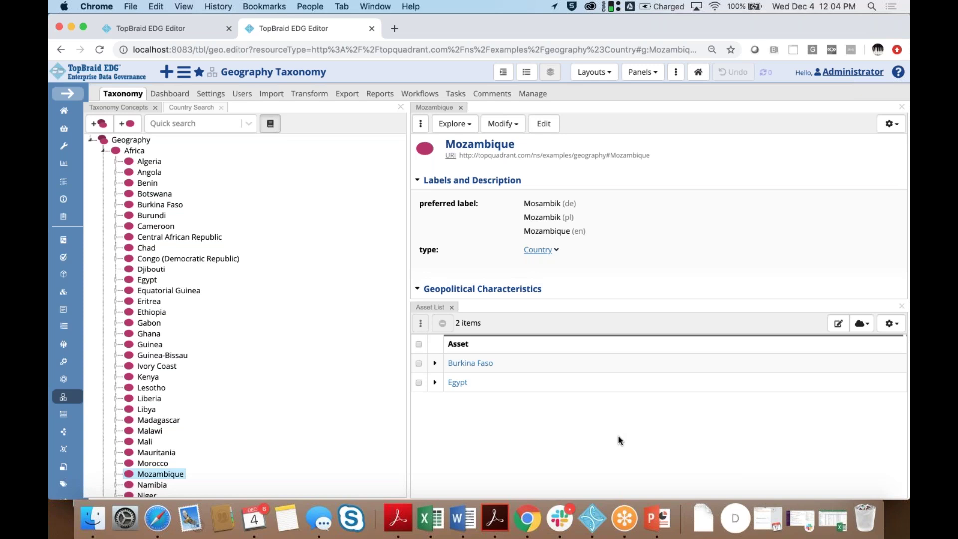
left_click(655, 75)
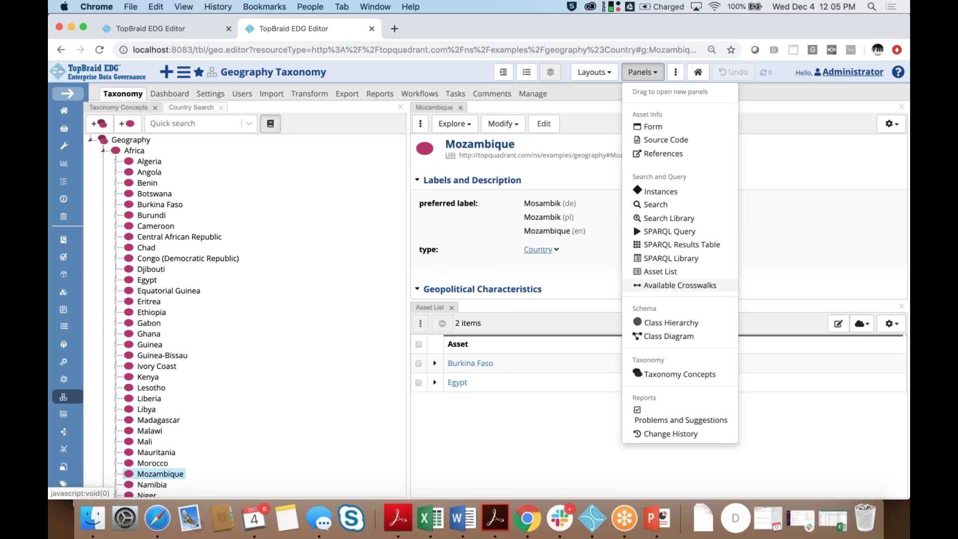
left_click(801, 254)
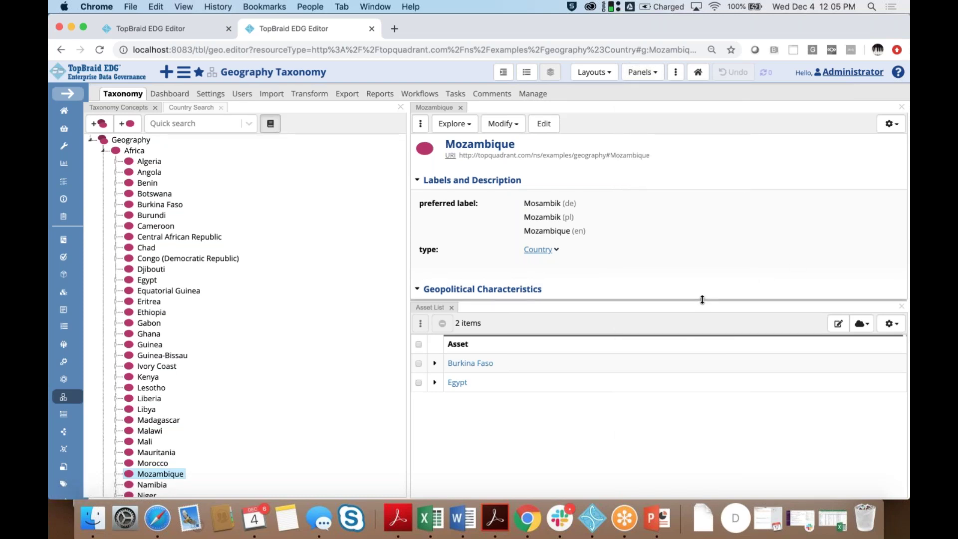
- Enlarge the Mozambique form area and show the statements about its capital value Maputo in edit mode
left_click_drag(696, 364, 695, 378)
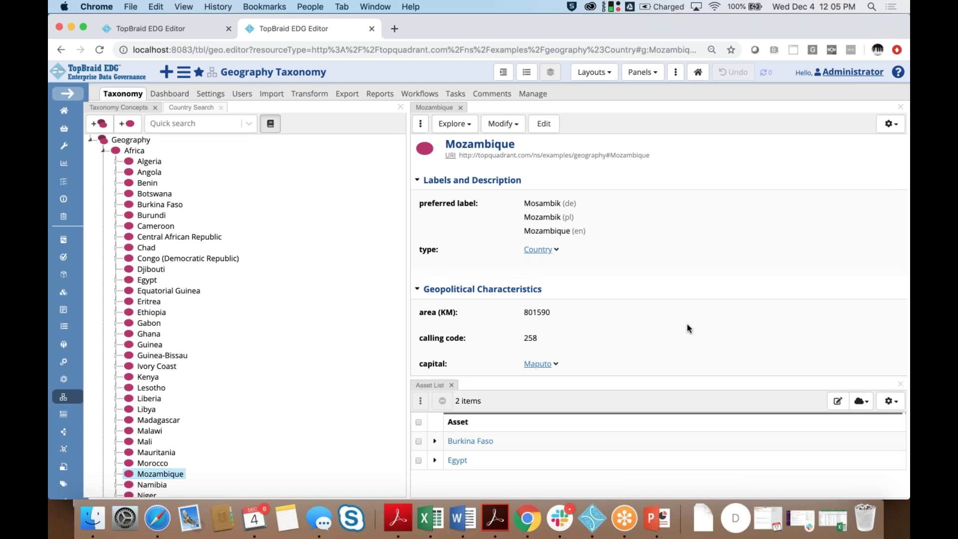
scroll(688, 329, "down", 3)
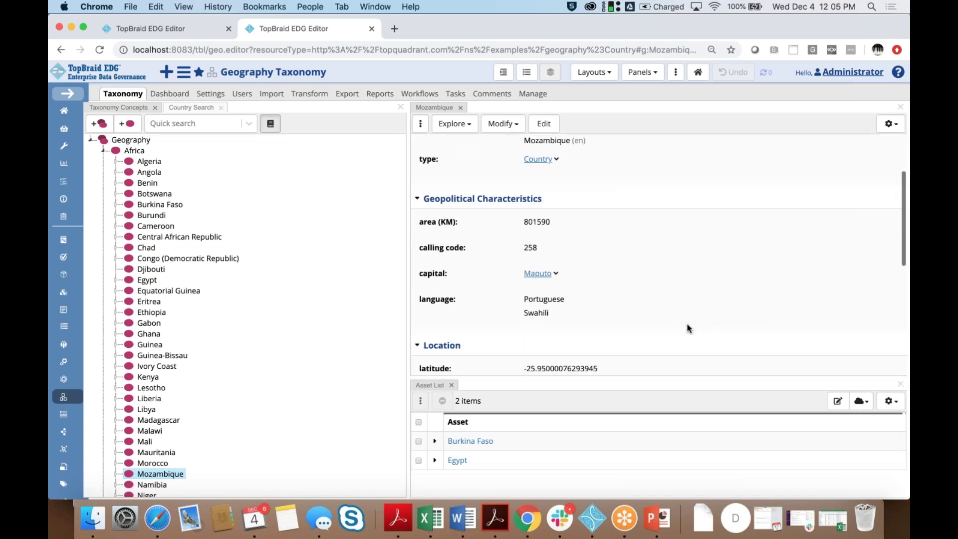
left_click(497, 277)
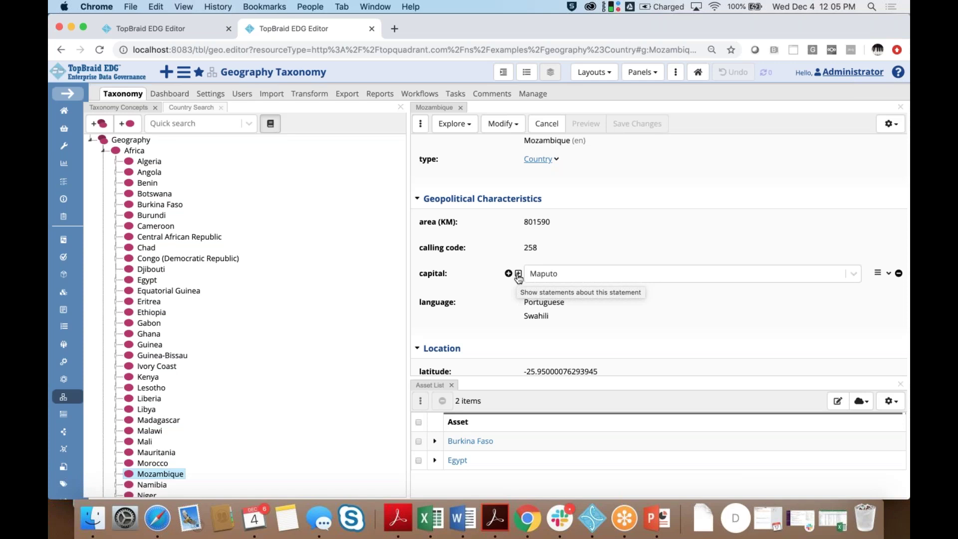
left_click(518, 274)
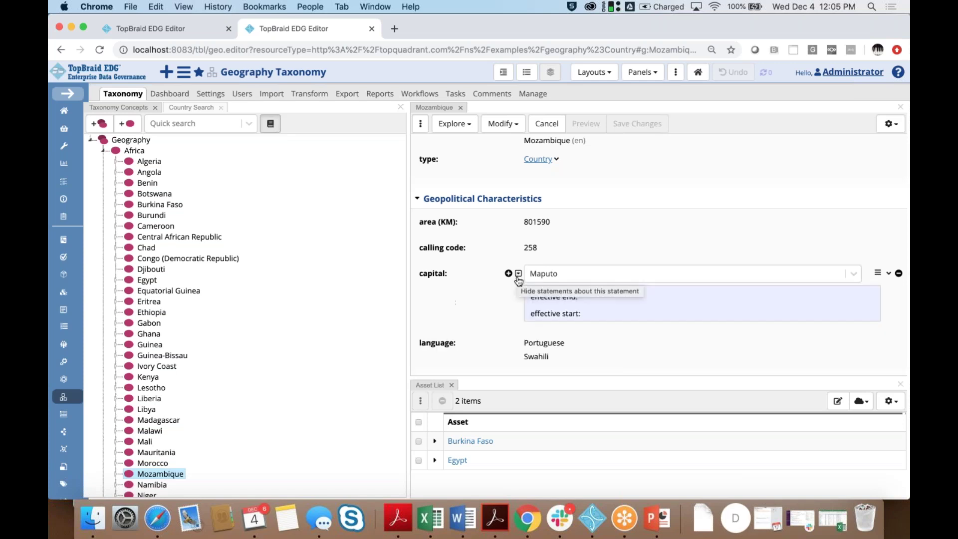
- Set the effective end of Mozambique's capital value Maputo to 2019-12-03
left_click(598, 303)
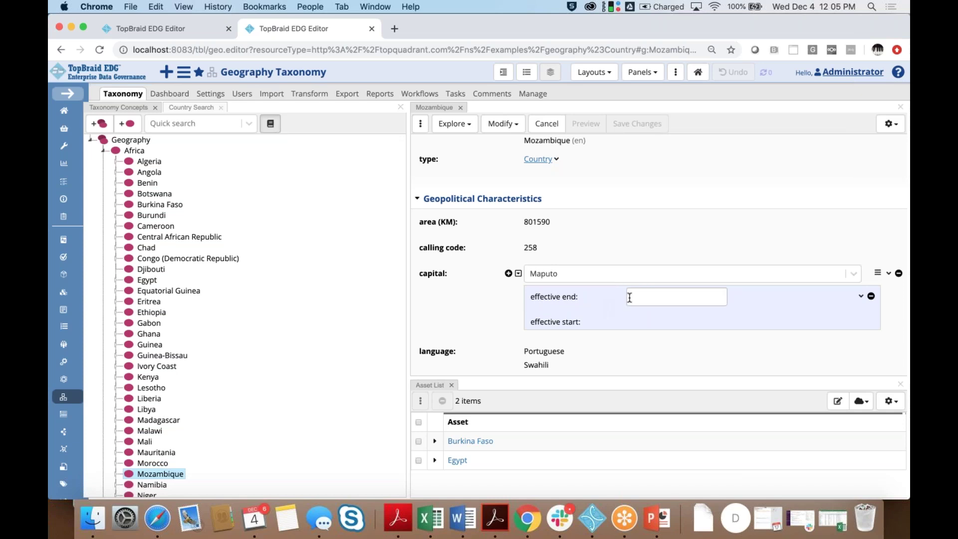
left_click(627, 298)
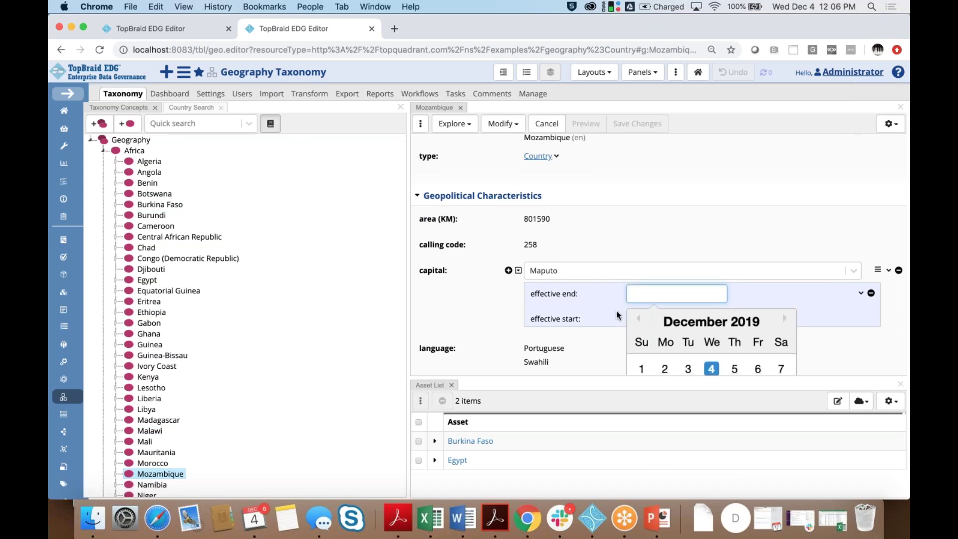
scroll(617, 311, "down", 2)
left_click(688, 330)
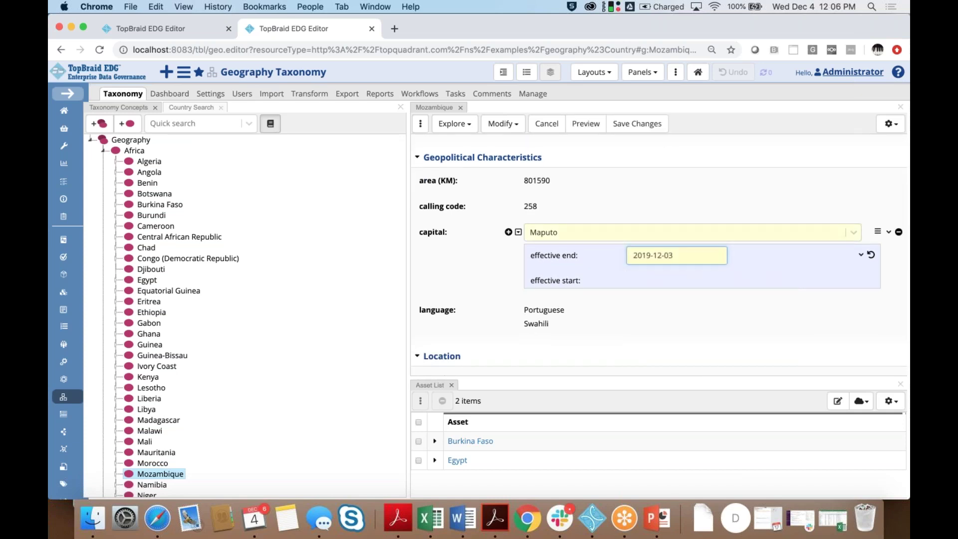
scroll(711, 311, "up", 3)
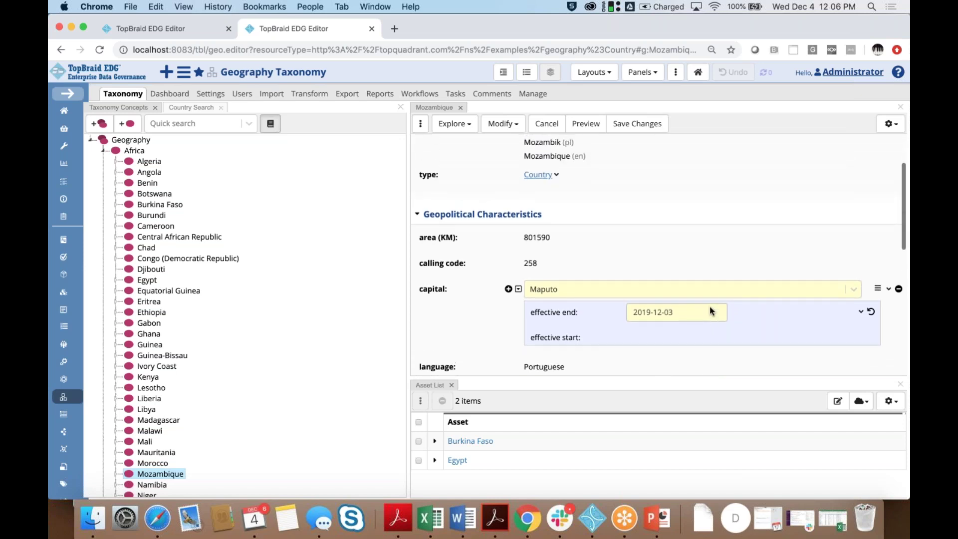
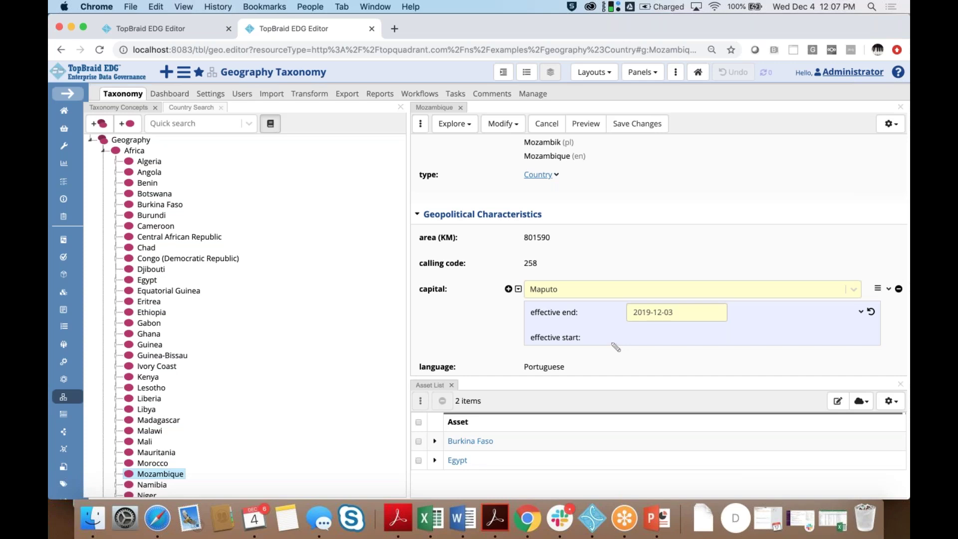
- Examine the batch options for creating a new version of Human Resources Data and Geography Taxonomy from the basket, and return to the editor
left_click(71, 97)
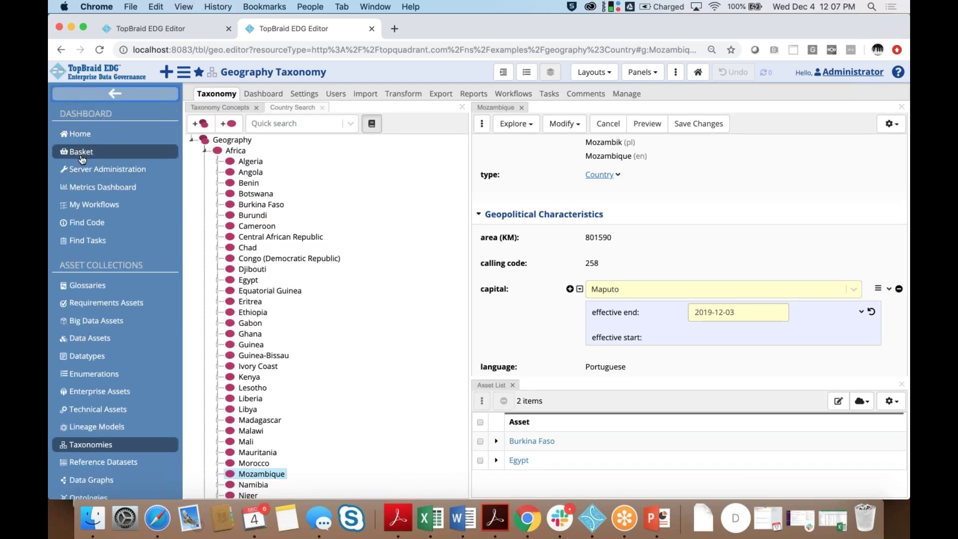
left_click(82, 152)
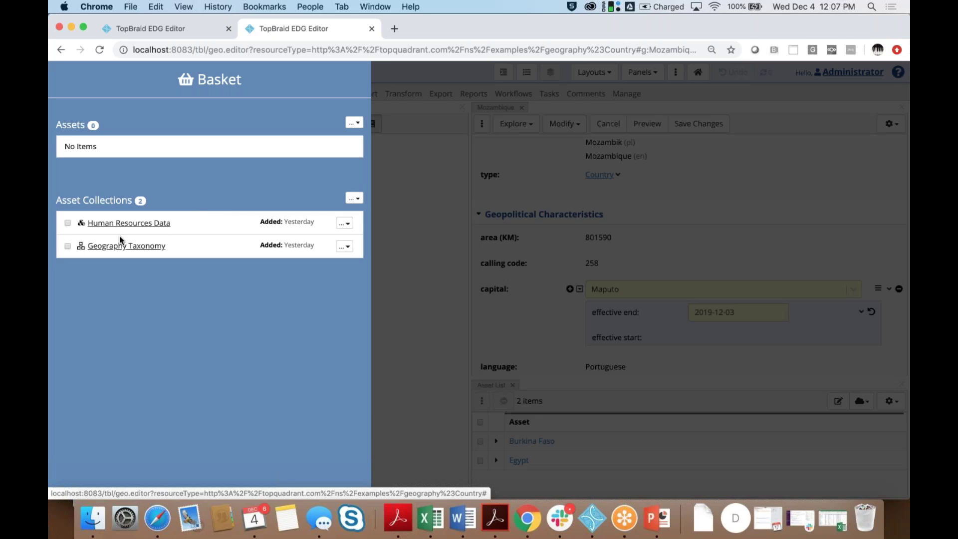
left_click(68, 223)
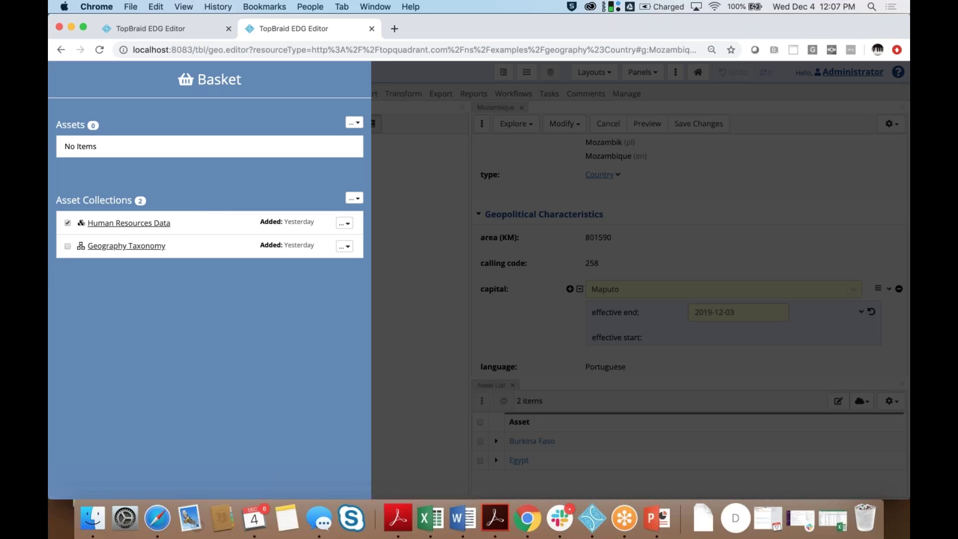
left_click(67, 246)
left_click(357, 200)
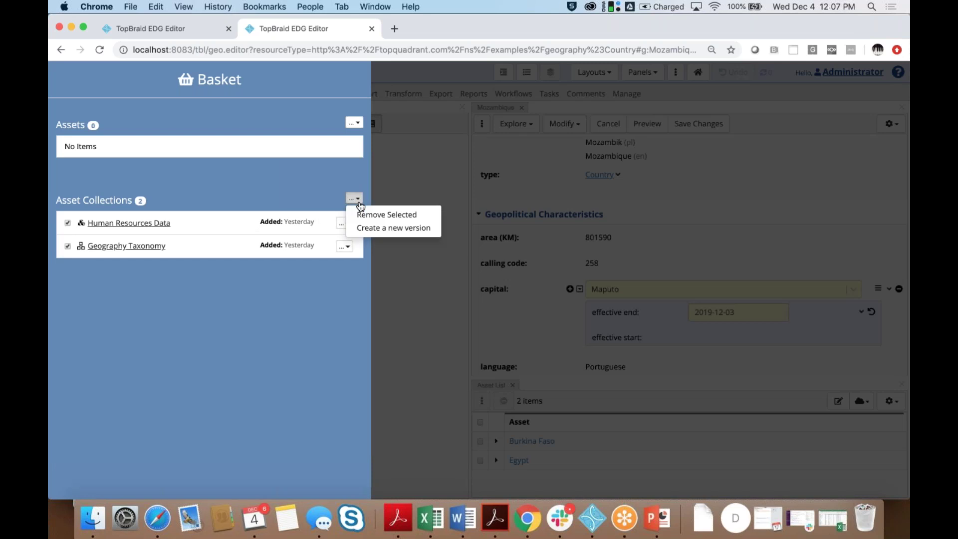
left_click(368, 229)
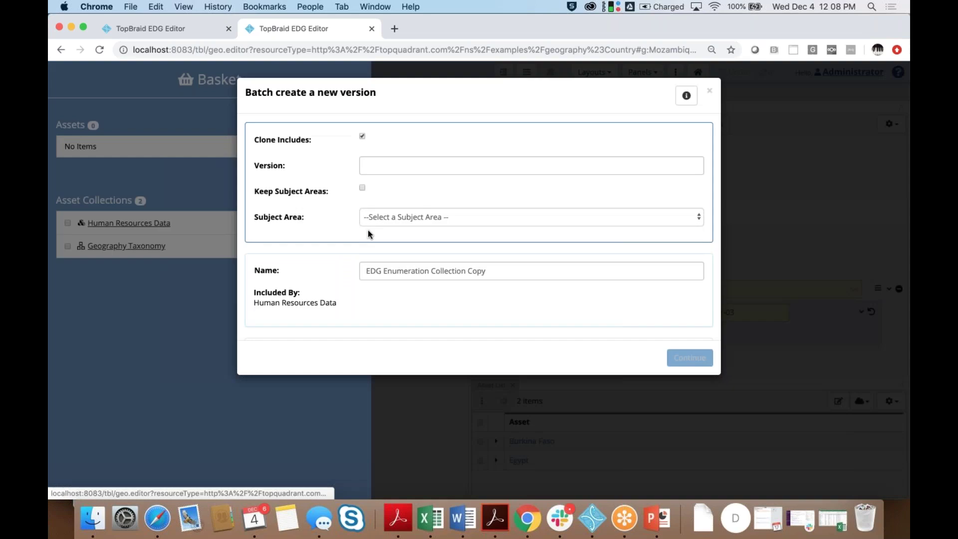
left_click(428, 169)
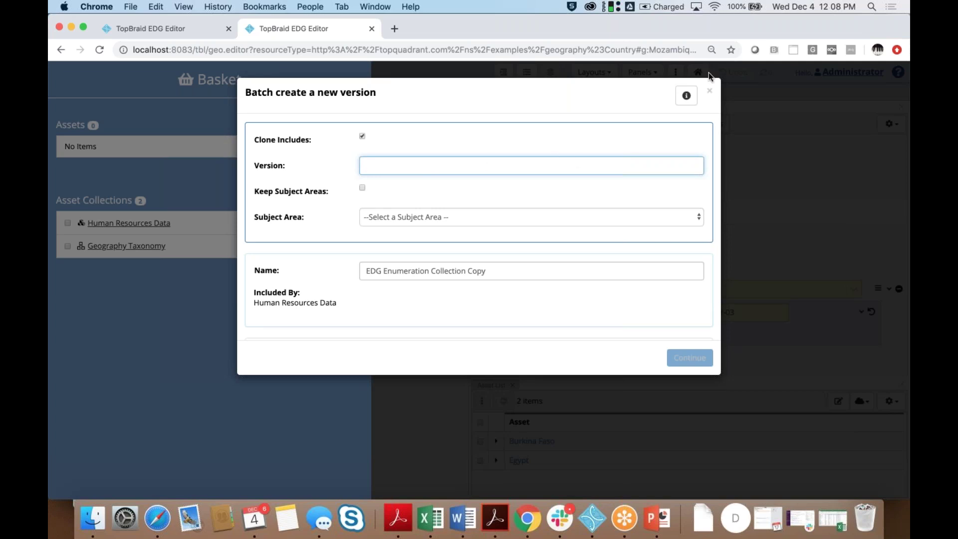
left_click(708, 94)
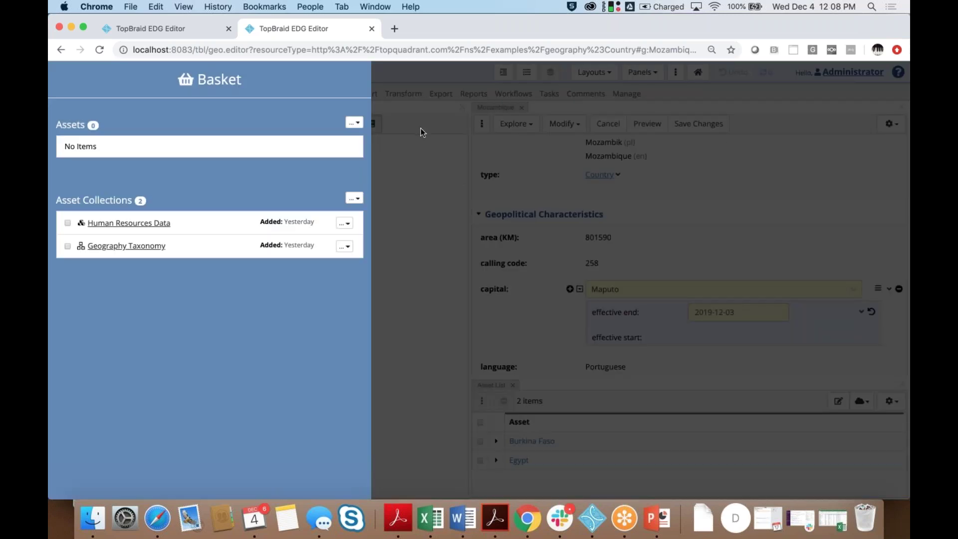
left_click(442, 200)
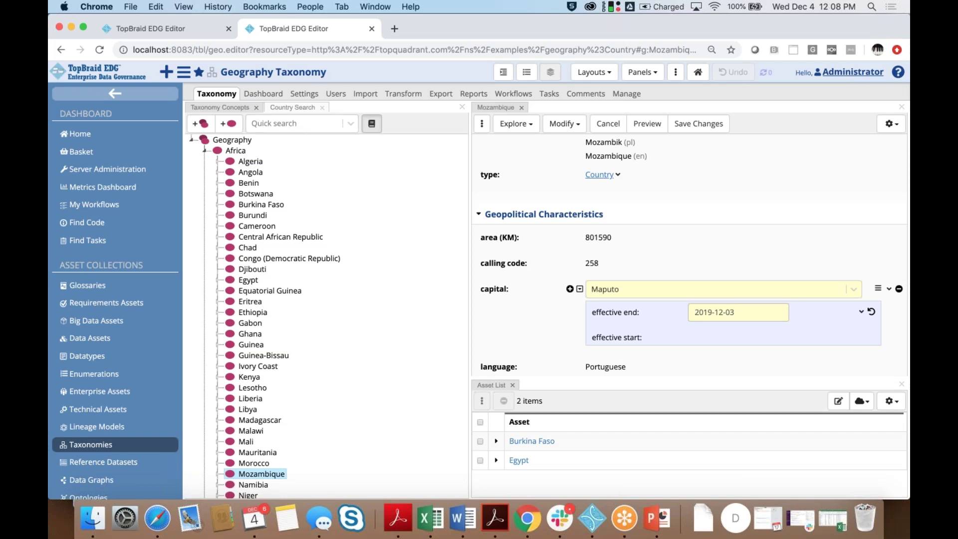
- Open the Northwind data assets collection and show the details of ADDRESS (NORTHWIND.DBO.EMPLOYEES)
left_click(184, 73)
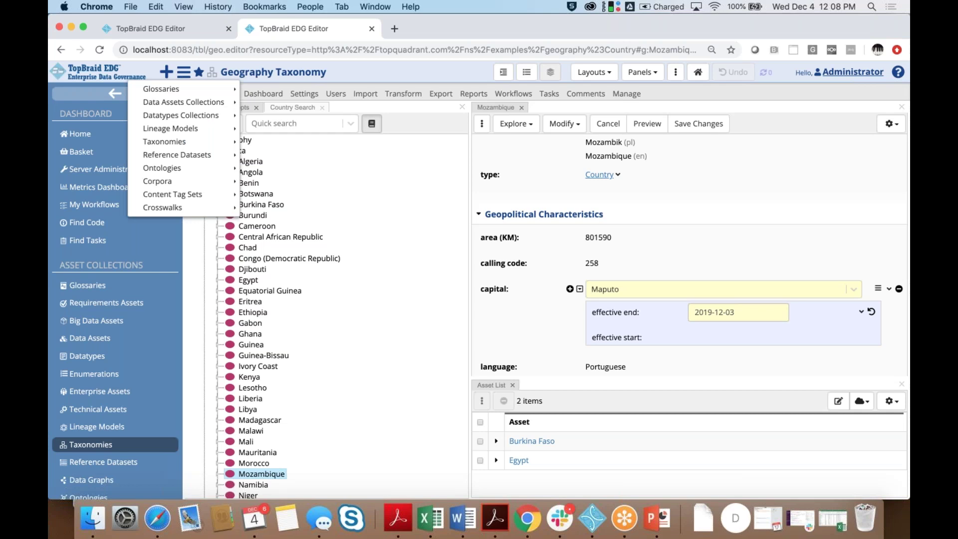
mouse_move(185, 103)
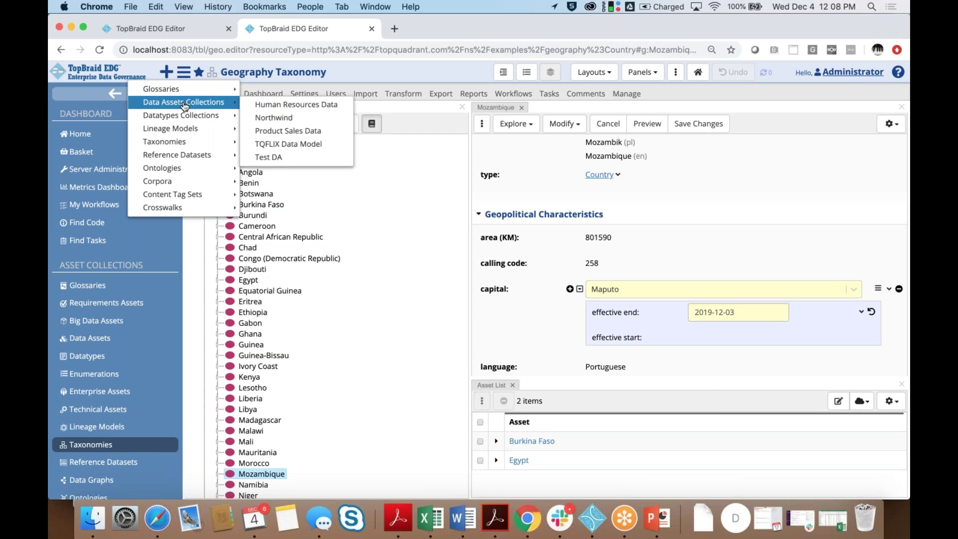
left_click(280, 118)
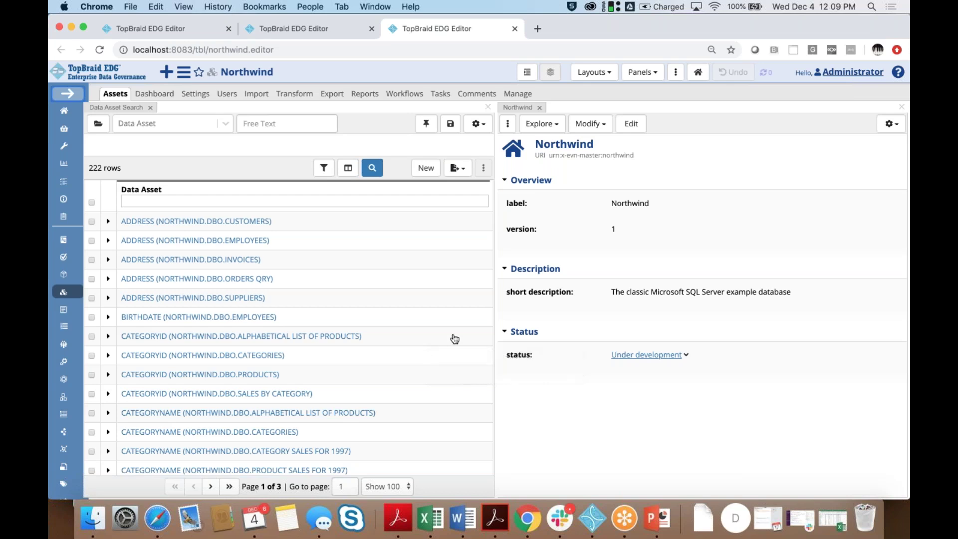
left_click(222, 244)
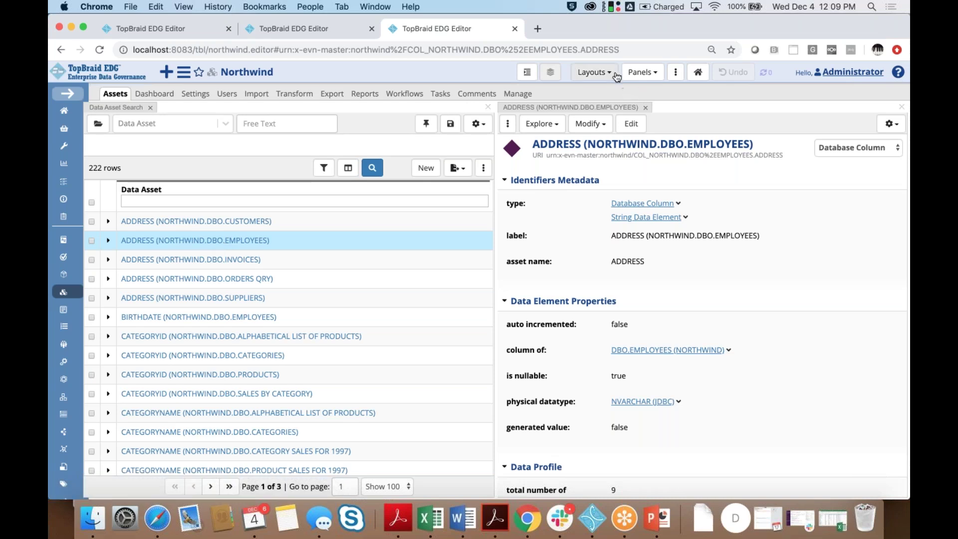
left_click(644, 76)
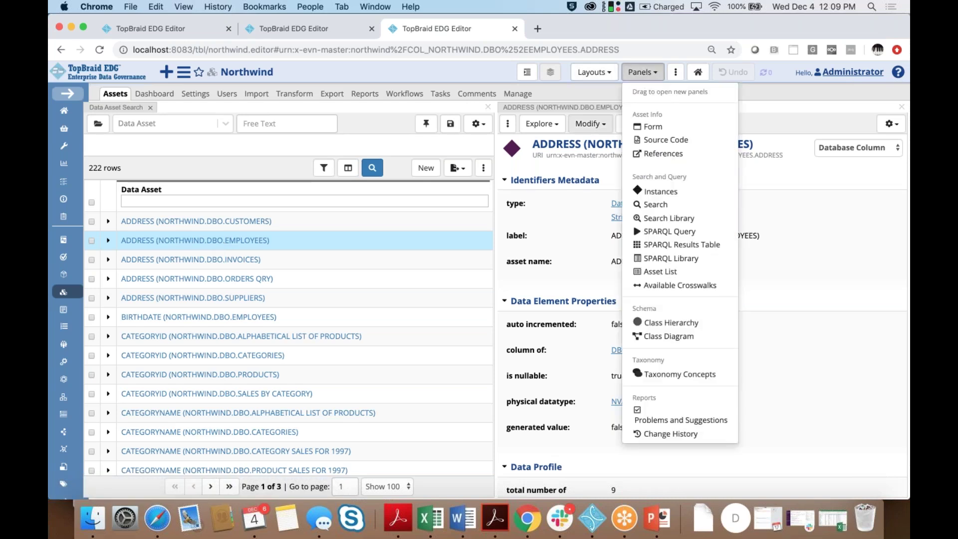
left_click(812, 292)
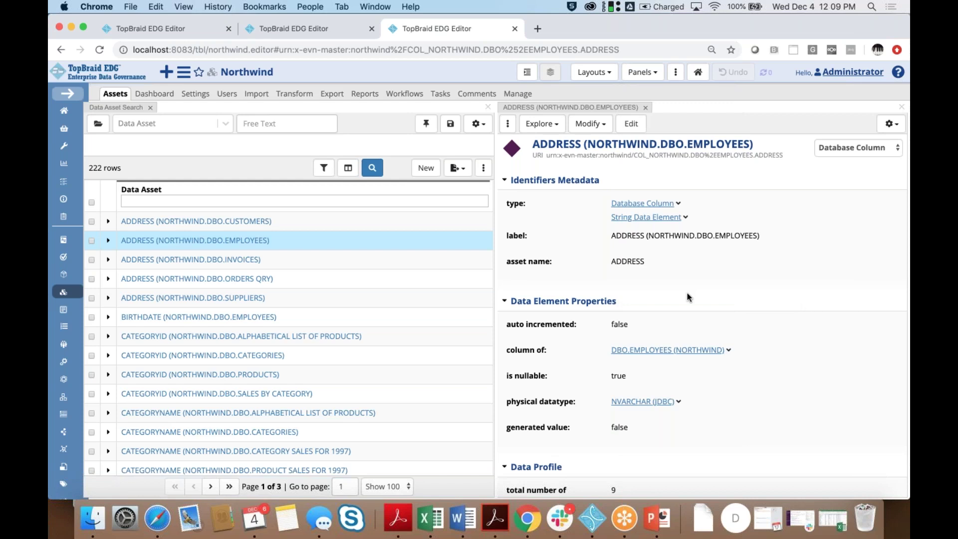
- Restrict the Northwind asset search to the Database Column type
left_click(298, 200)
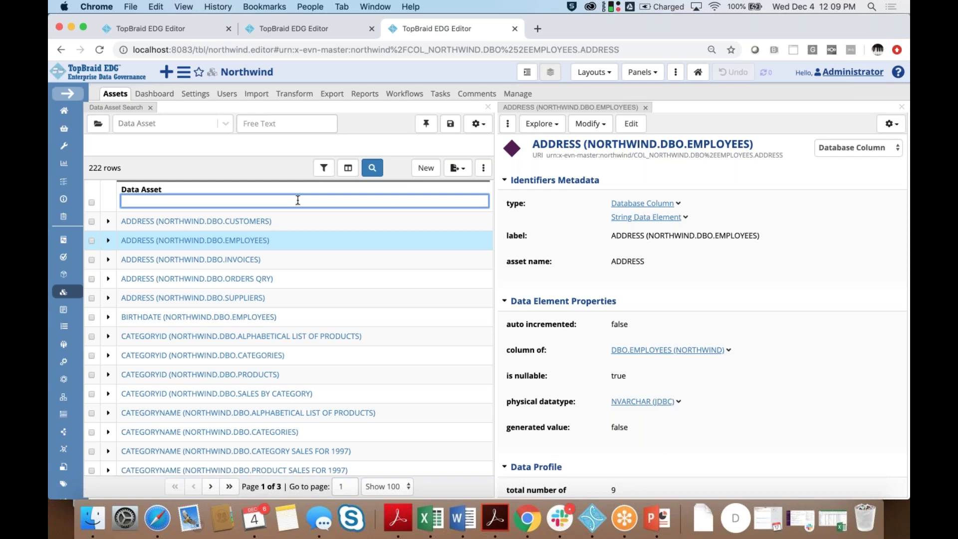
left_click(147, 125)
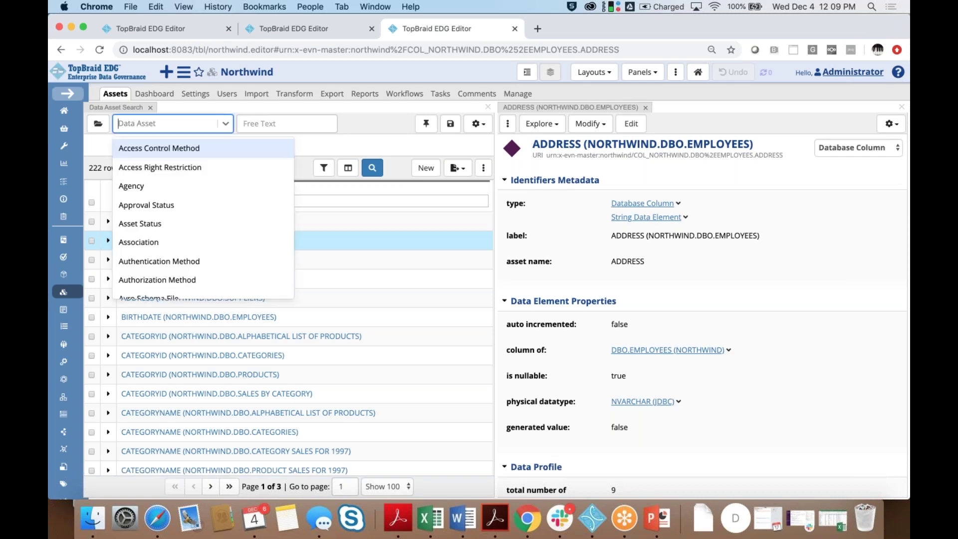
type("data")
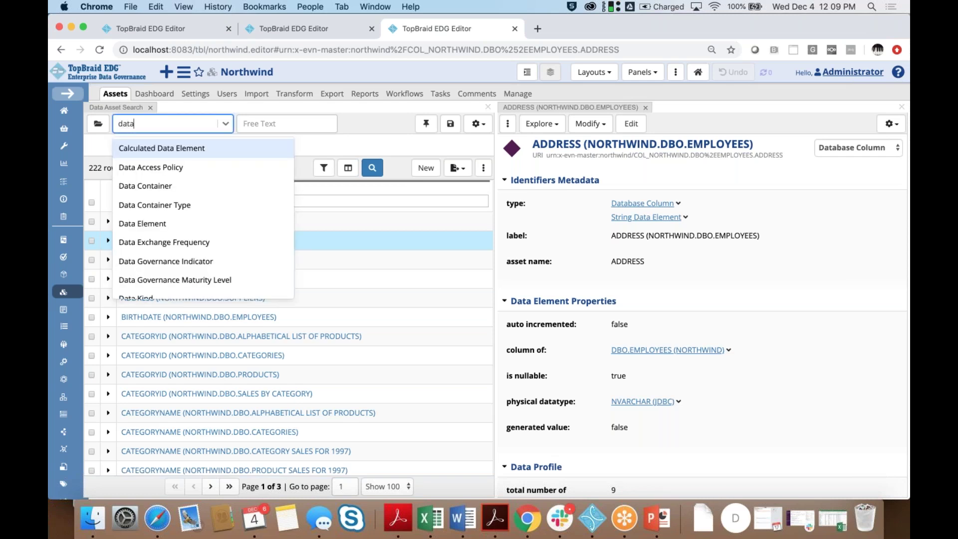
type("base")
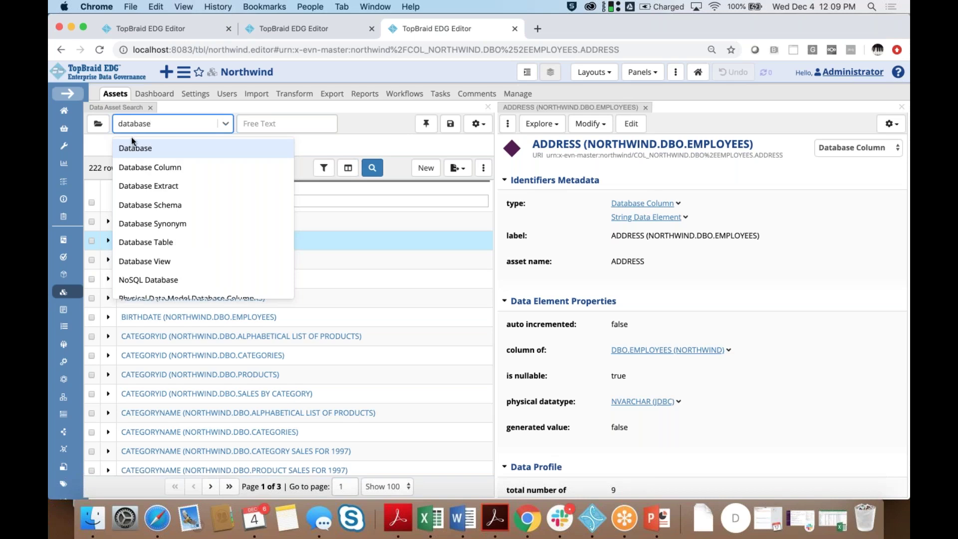
left_click(149, 167)
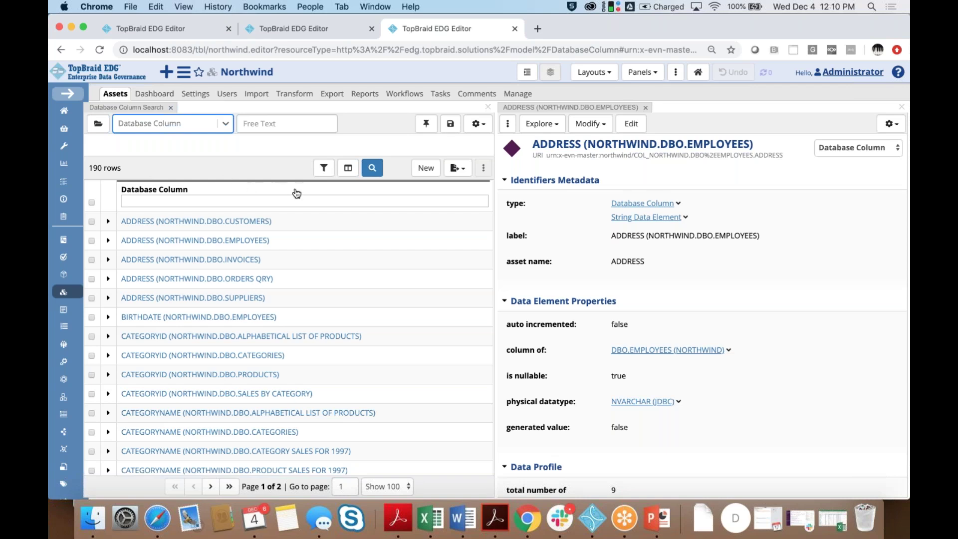
- Filter the database columns to those whose table, through the column of relationship, has a table kind equal to Reference Data
left_click(322, 170)
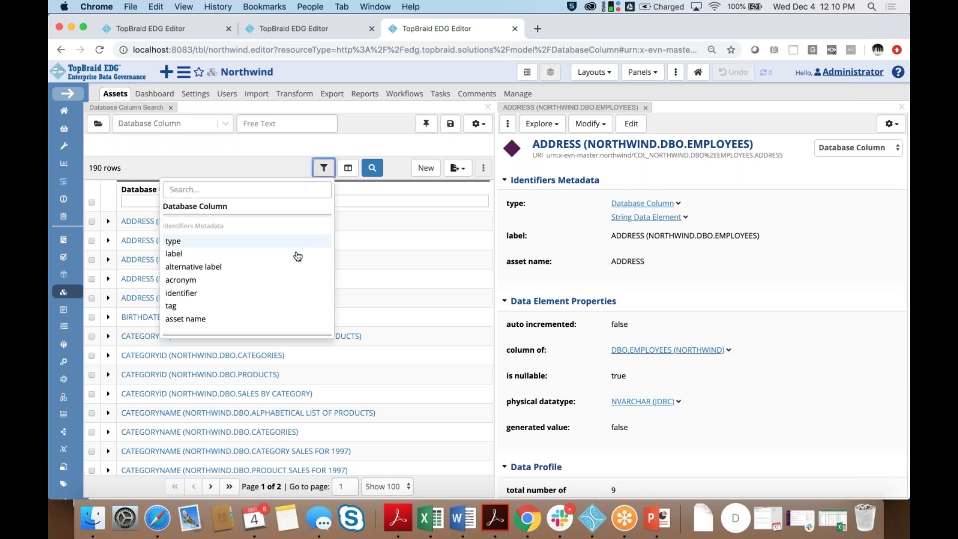
scroll(296, 256, "down", 2)
scroll(296, 256, "down", 4)
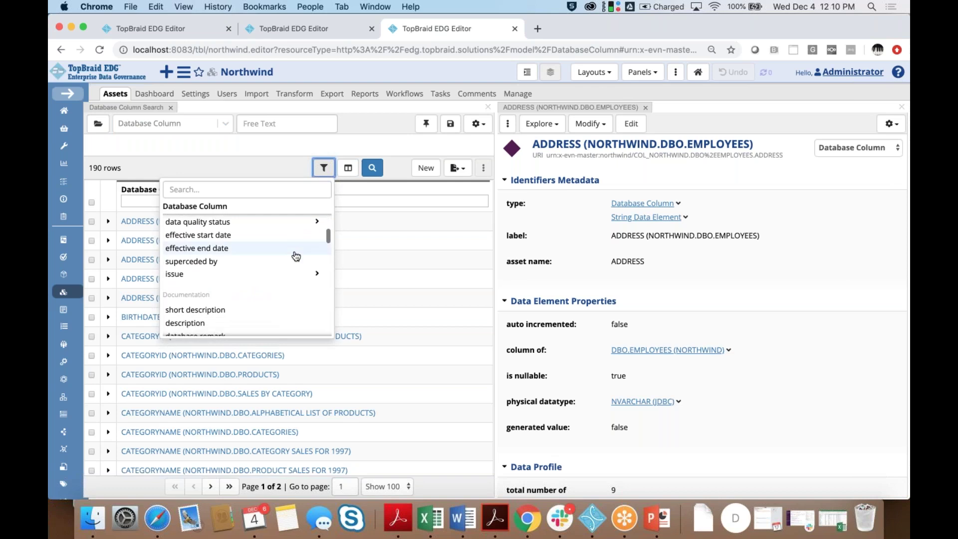
scroll(296, 256, "down", 2)
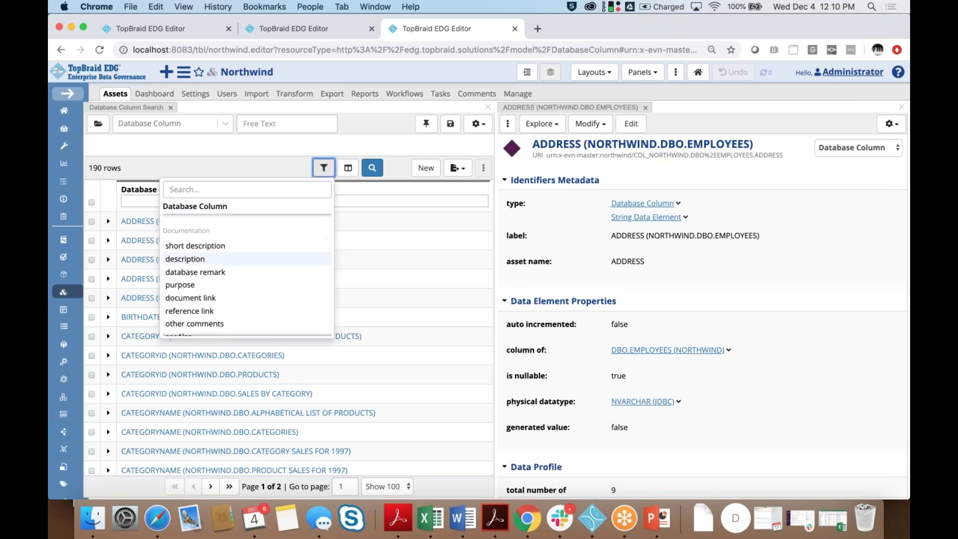
scroll(296, 256, "down", 4)
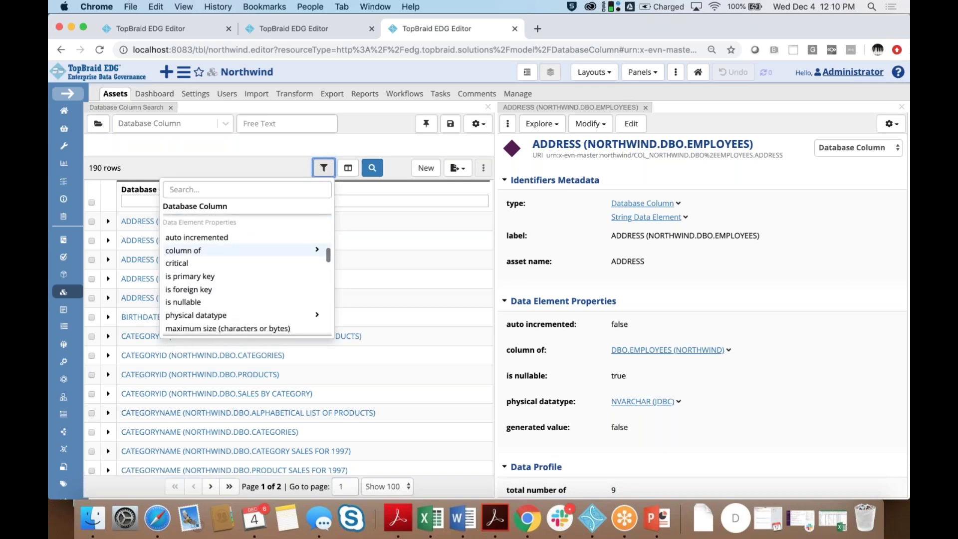
left_click(318, 251)
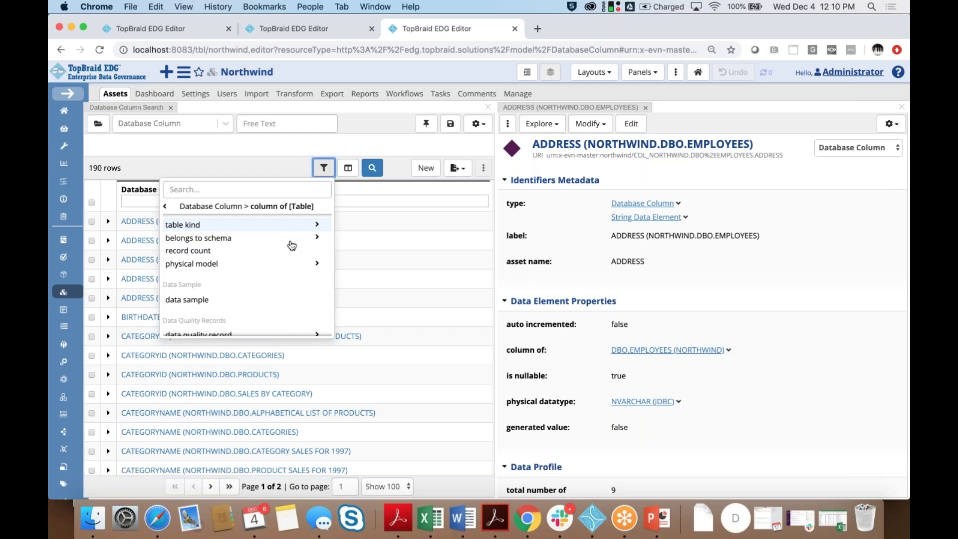
scroll(291, 244, "up", 1)
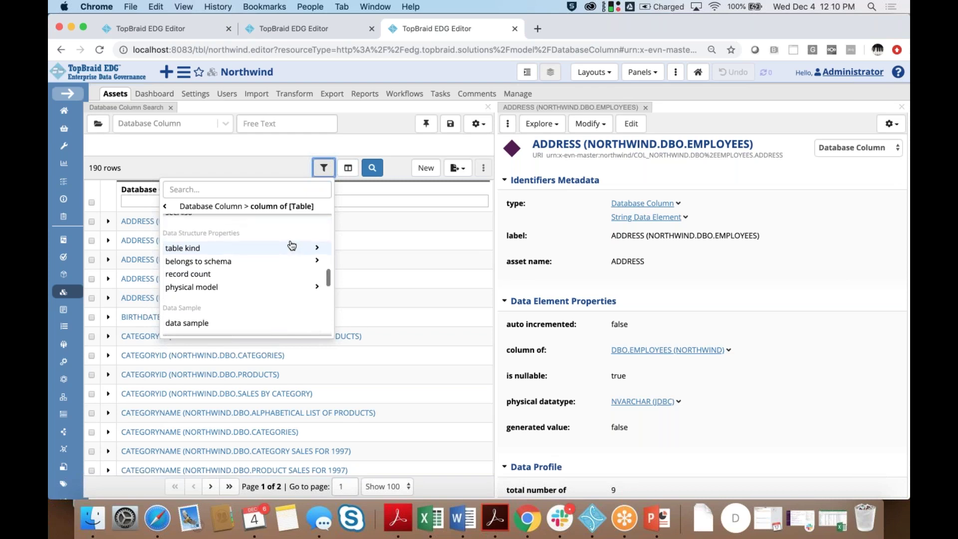
left_click(179, 249)
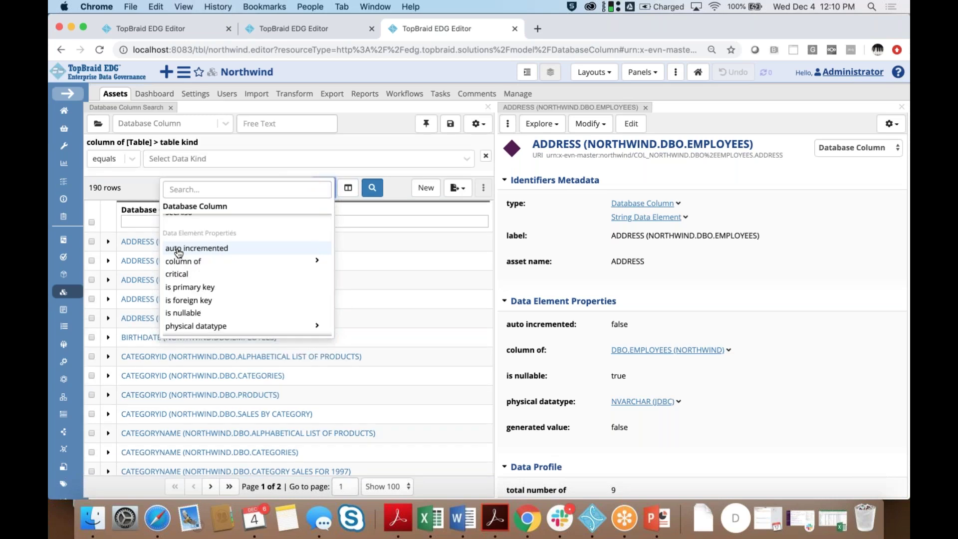
left_click(220, 159)
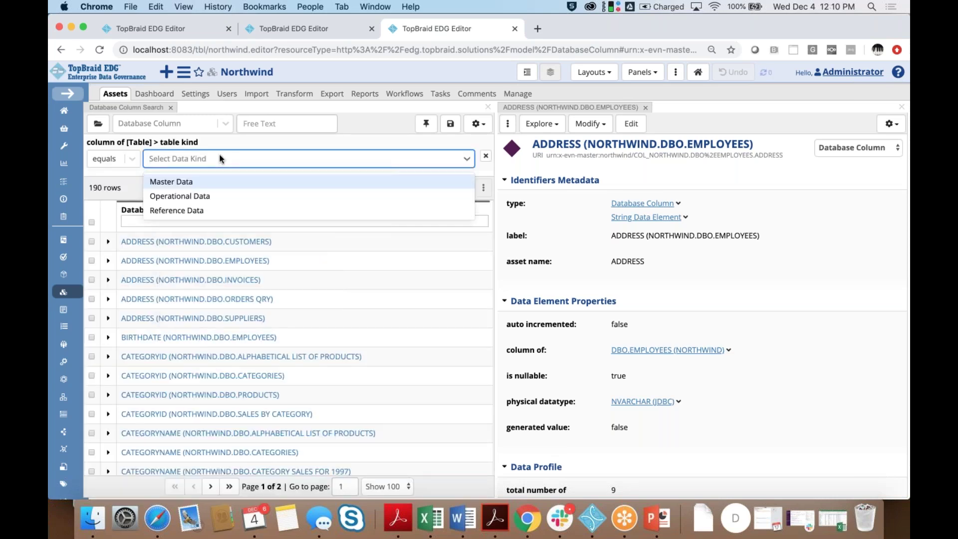
left_click(199, 211)
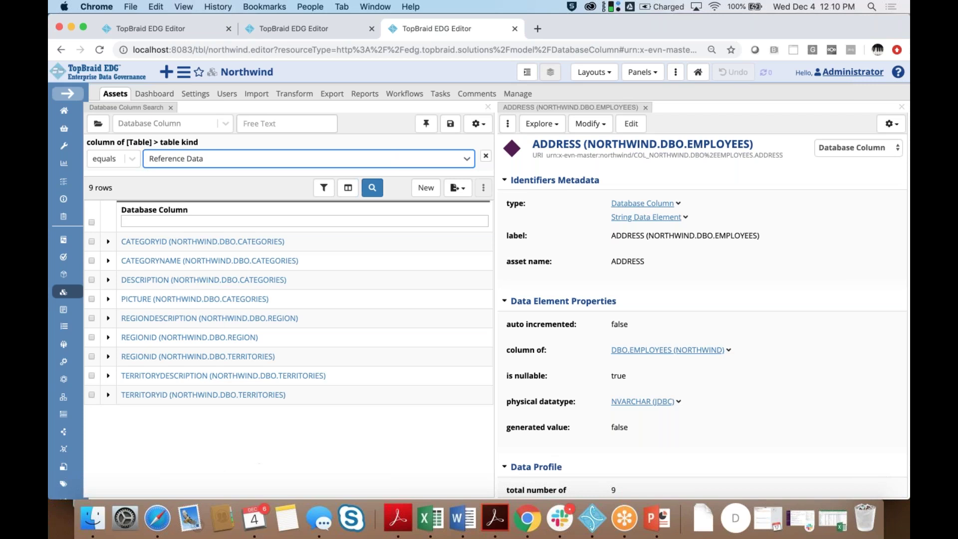
- Add the belongs to schema property of the column of table as a column in the search results
left_click(348, 190)
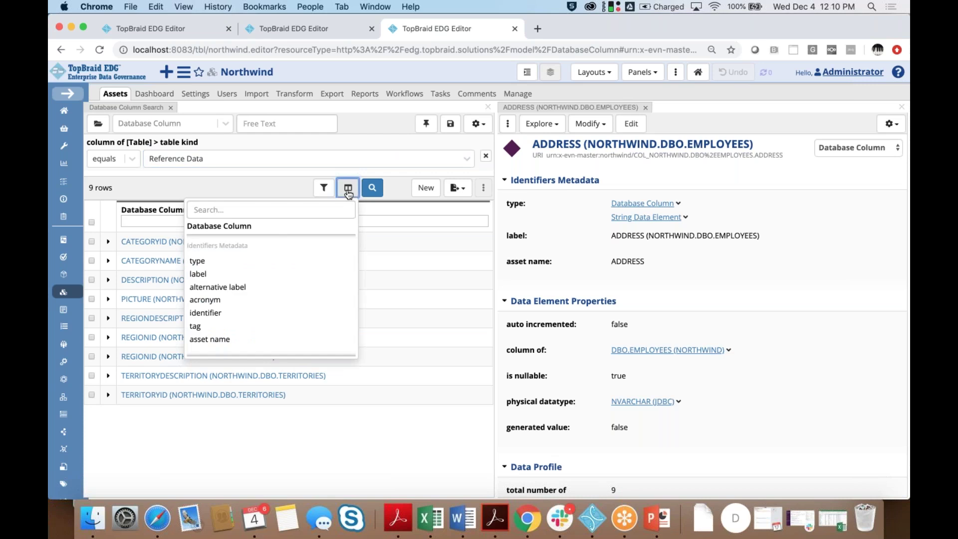
scroll(269, 299, "down", 3)
scroll(272, 294, "down", 5)
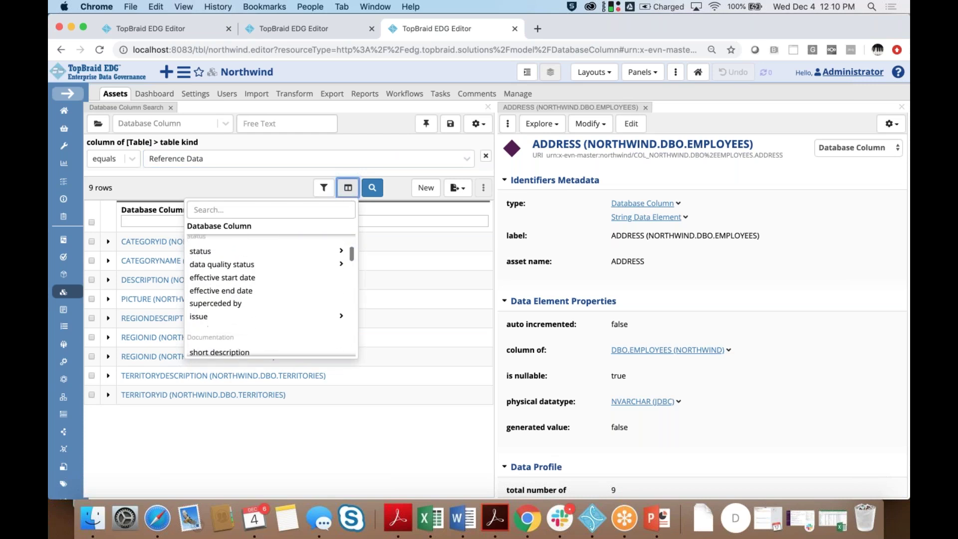
scroll(274, 279, "down", 3)
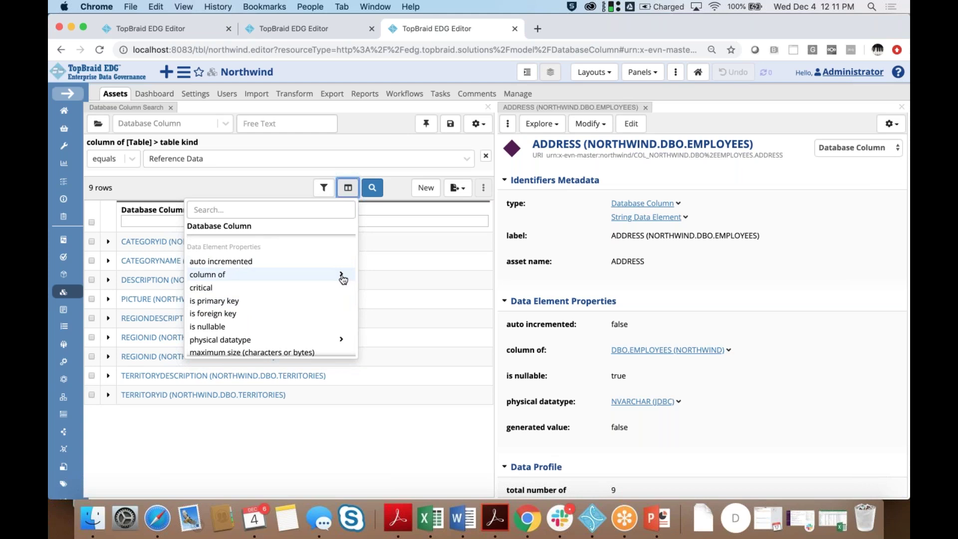
left_click(341, 276)
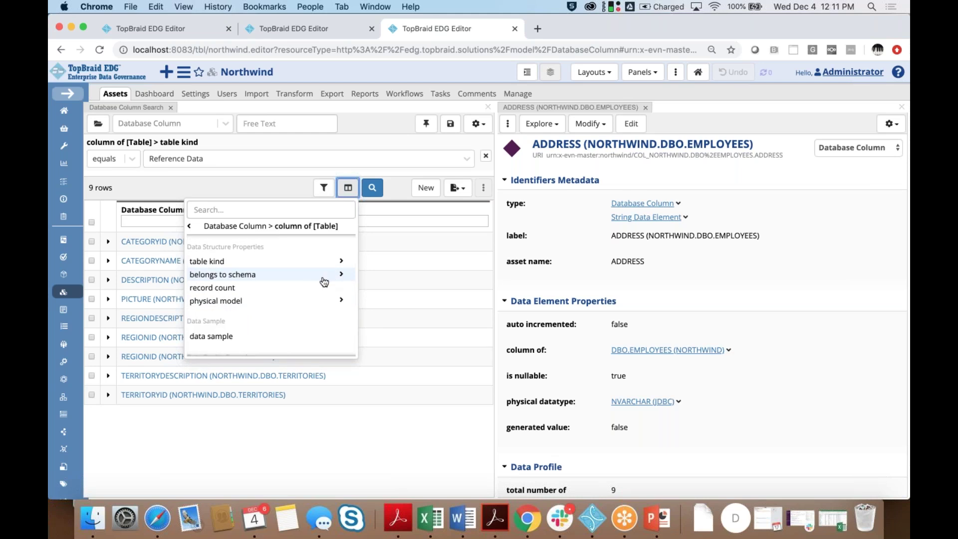
left_click(314, 276)
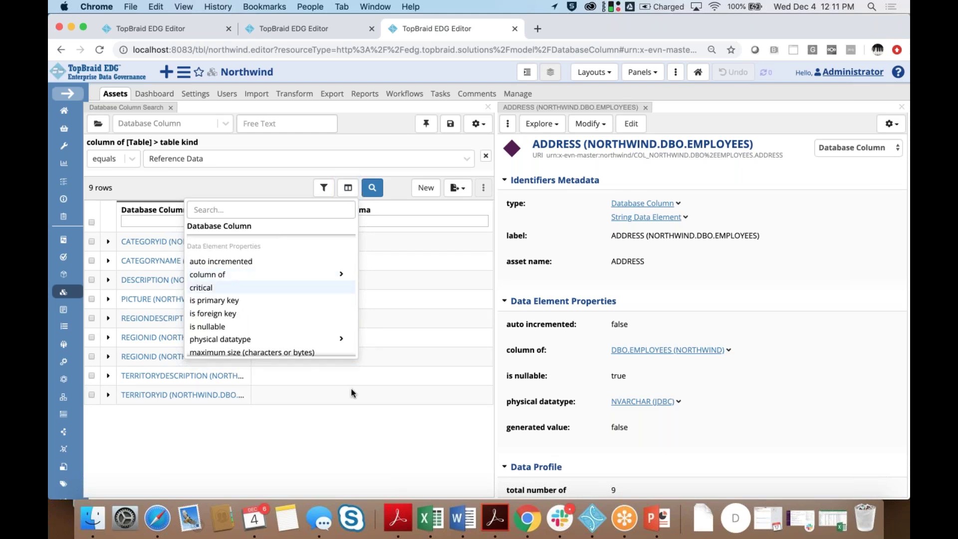
left_click(350, 419)
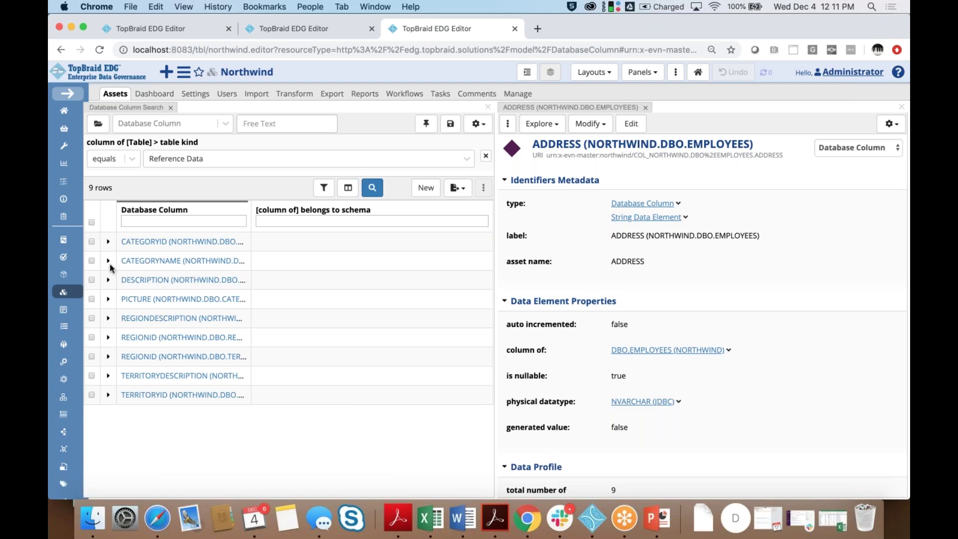
- Select all search results, examine the properties offered for batch editing them as Database Column, and leave the batch edit without making changes
left_click(92, 262)
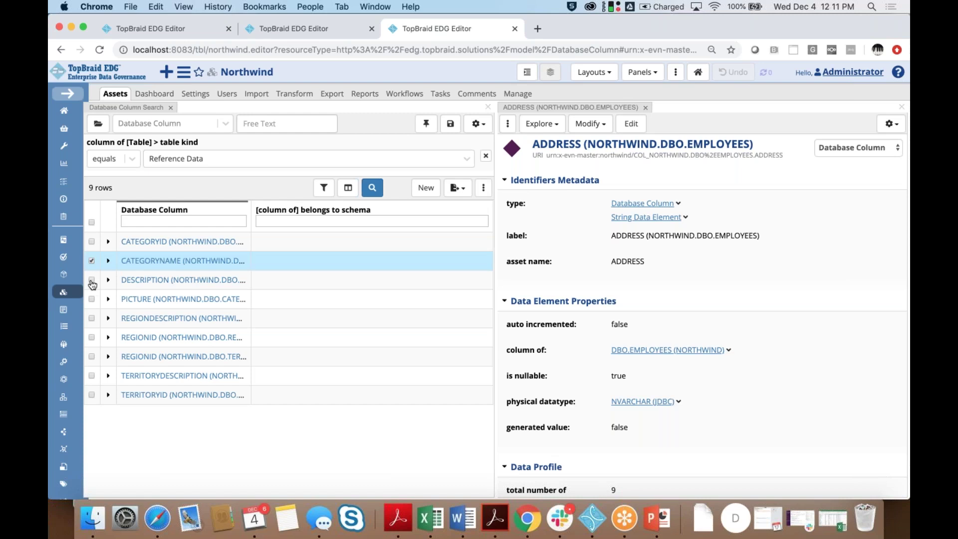
left_click(92, 223)
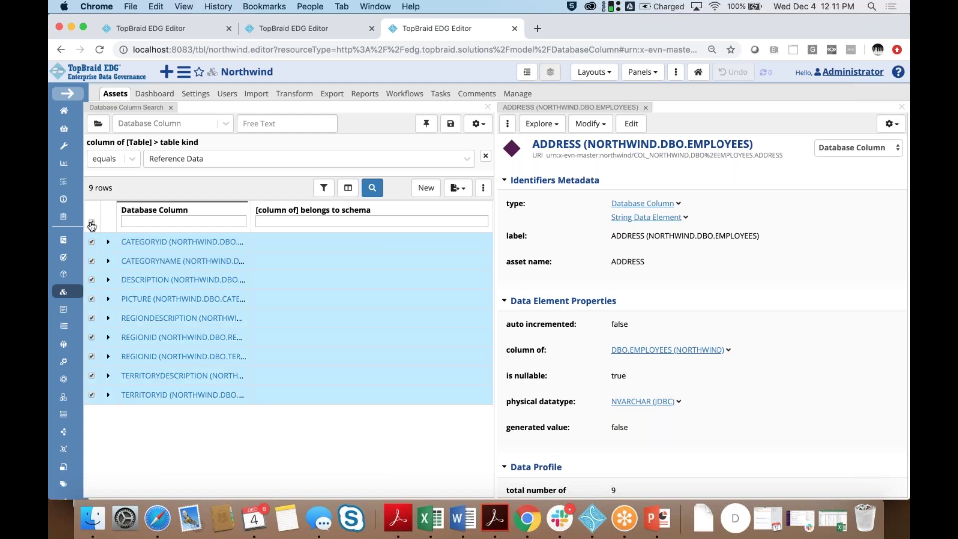
left_click(483, 188)
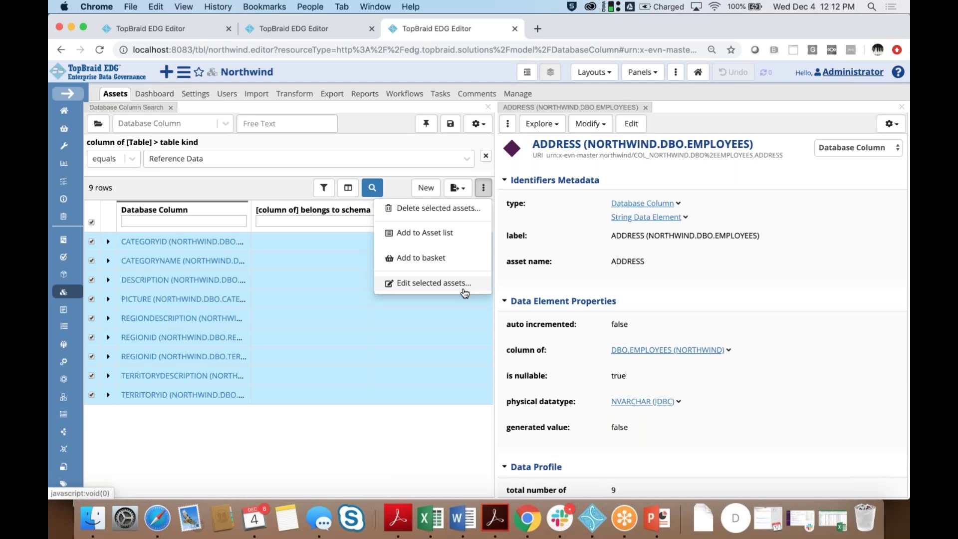
left_click(463, 289)
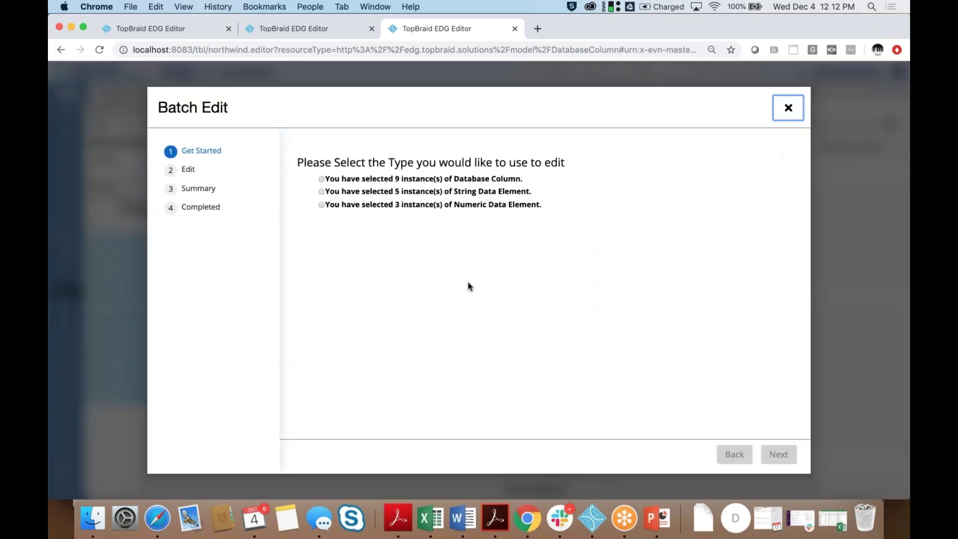
left_click(320, 179)
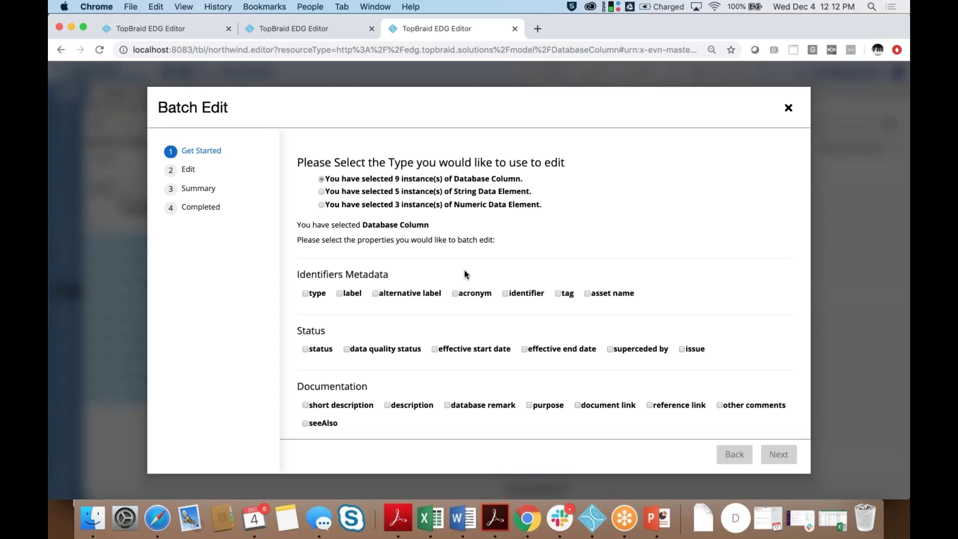
scroll(464, 275, "down", 5)
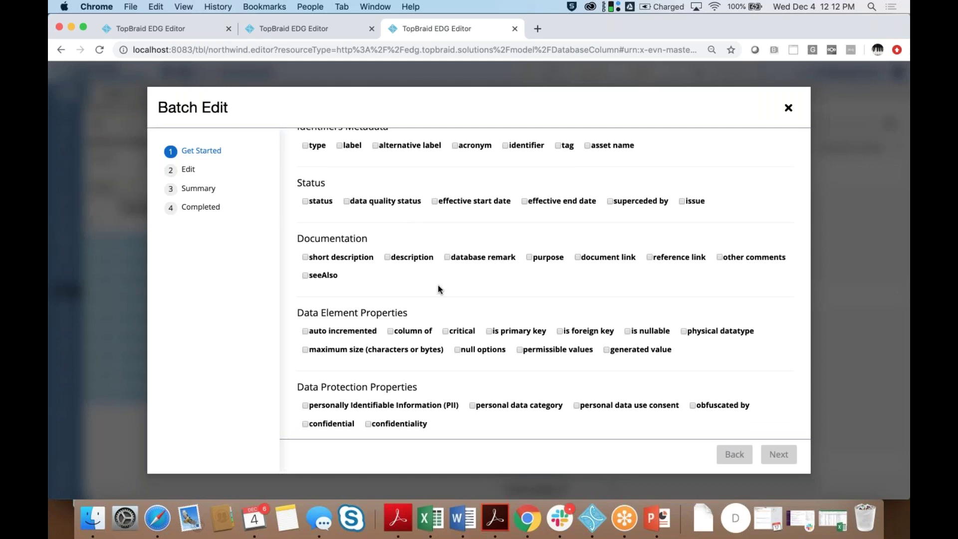
scroll(439, 290, "down", 5)
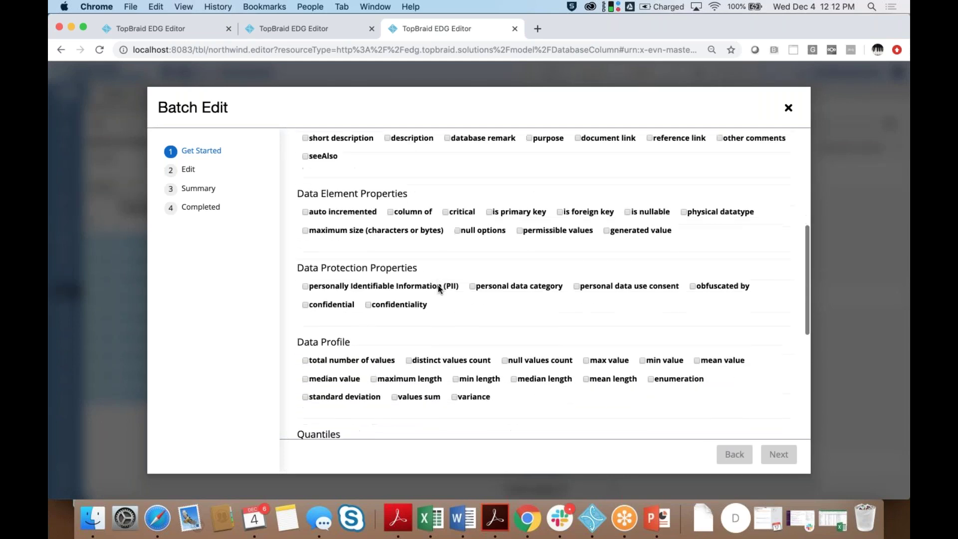
scroll(439, 290, "up", 8)
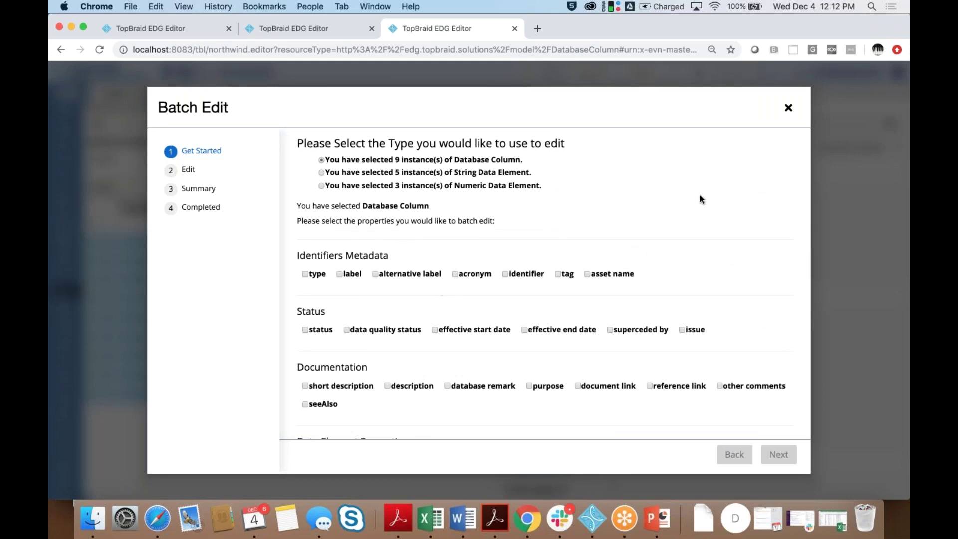
left_click(788, 109)
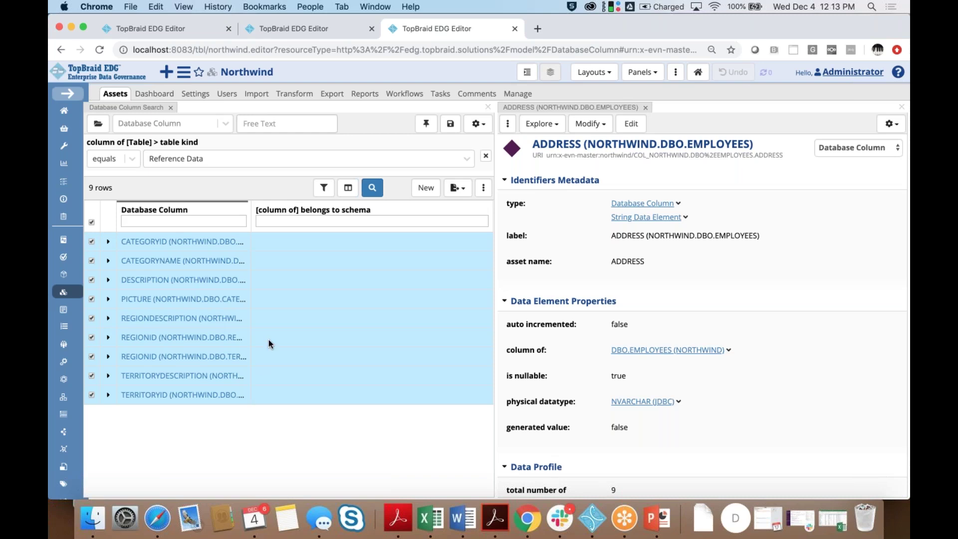
- Open Northwind's import from a JDBC connection and examine its connection settings, data statistics and samples options, and import scheduling settings
left_click(257, 95)
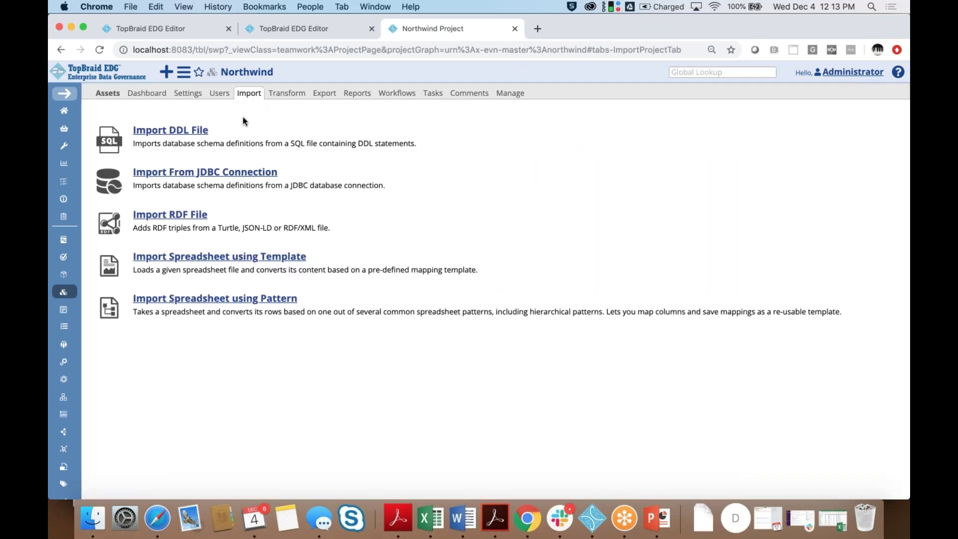
left_click(224, 178)
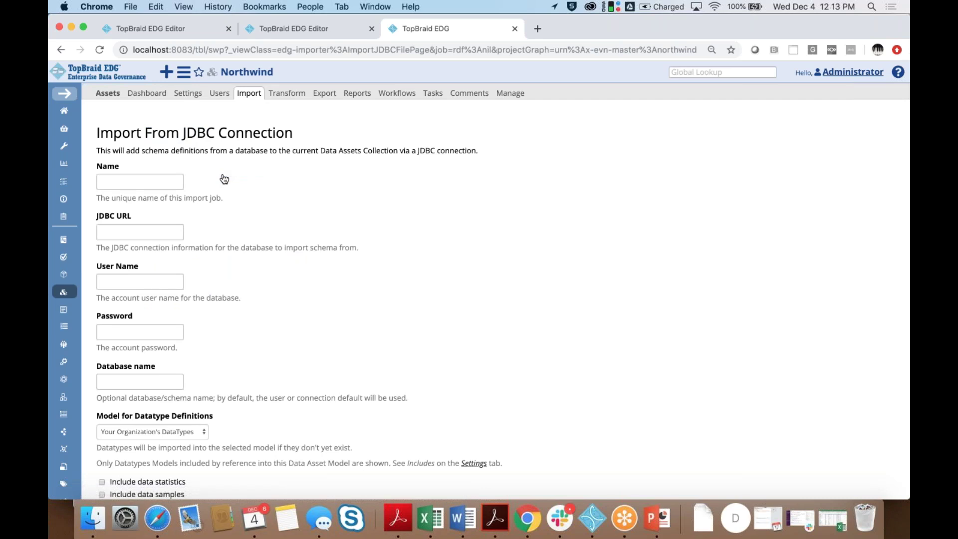
scroll(412, 195, "down", 5)
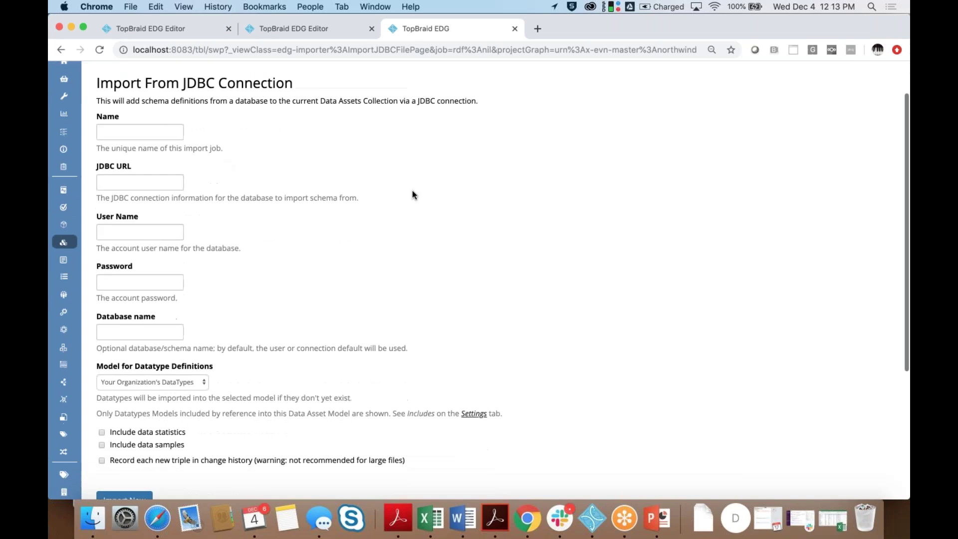
scroll(412, 195, "up", 4)
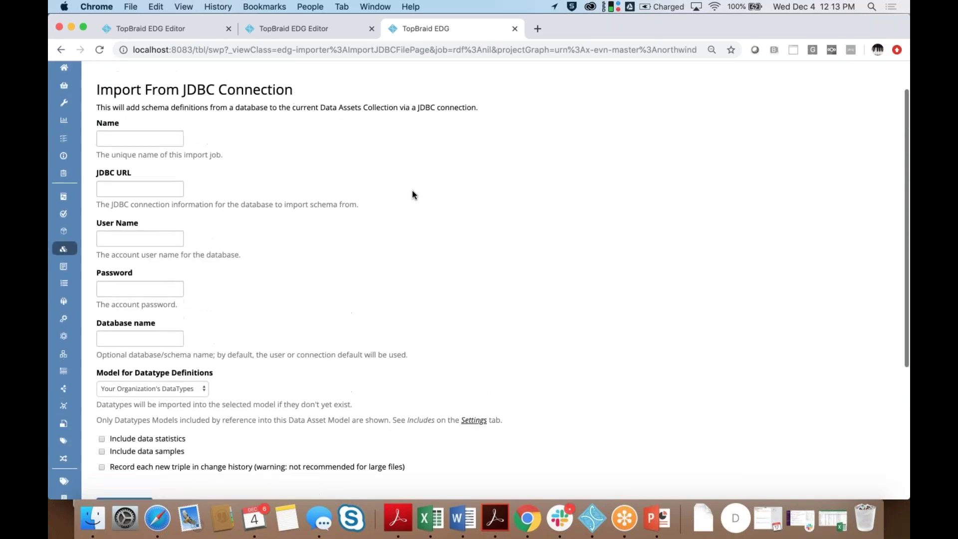
scroll(412, 195, "down", 1)
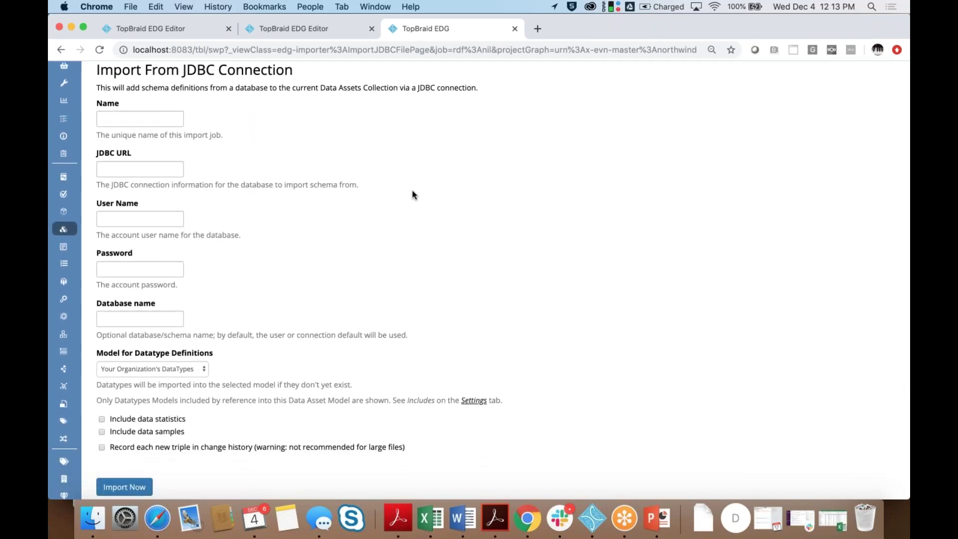
scroll(412, 195, "up", 1)
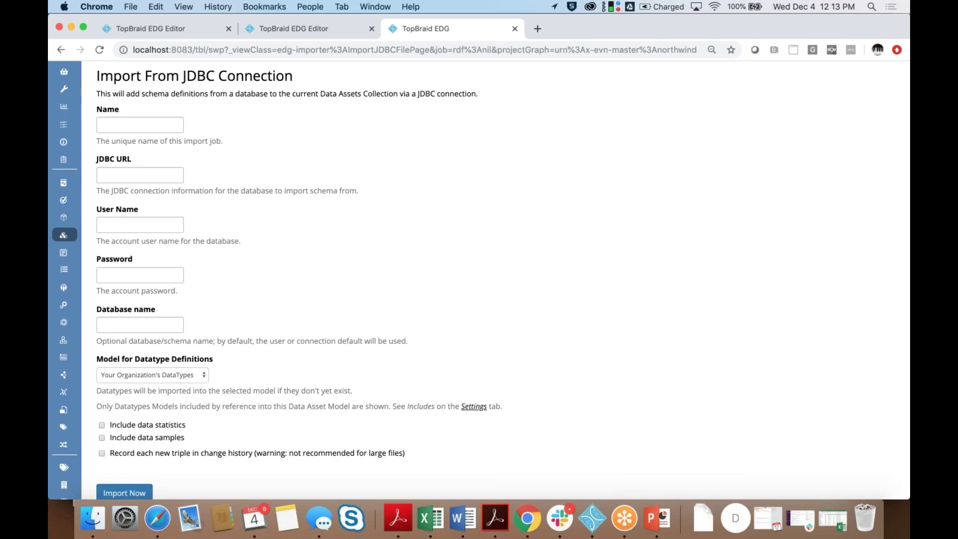
scroll(479, 279, "down", 3)
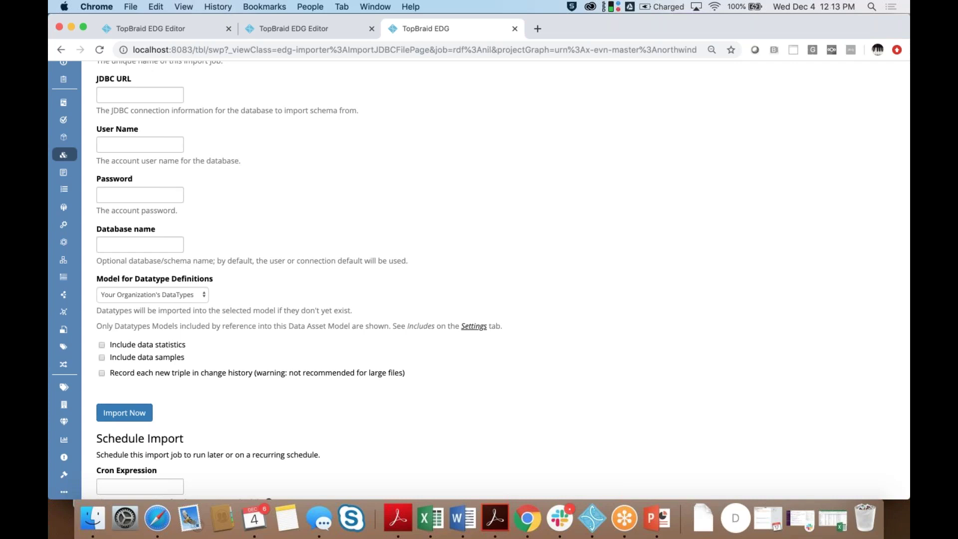
scroll(165, 239, "down", 5)
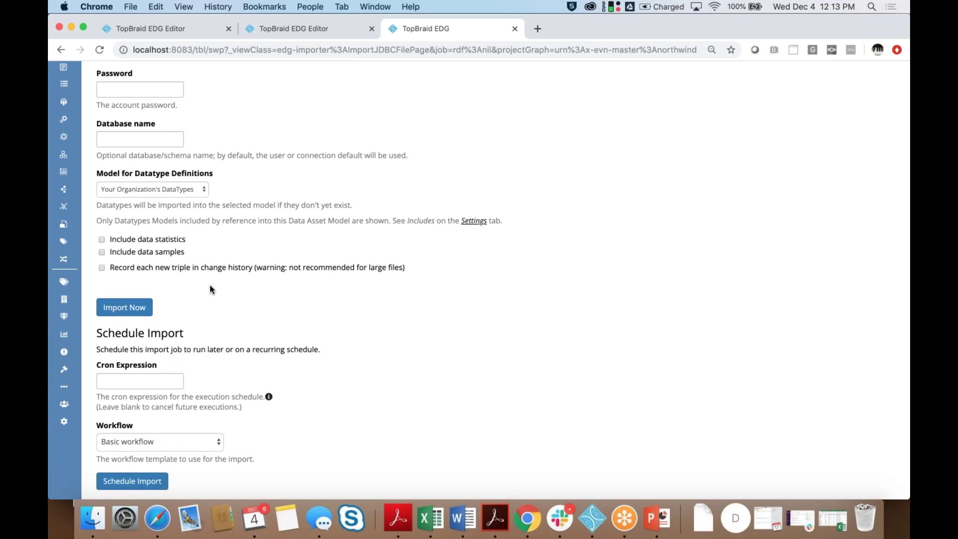
scroll(209, 286, "down", 1)
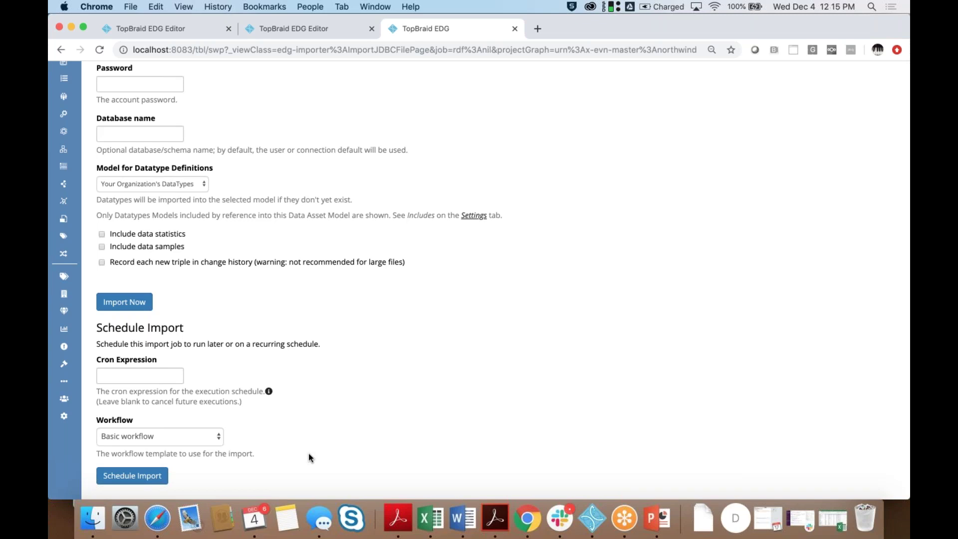
scroll(309, 453, "up", 5)
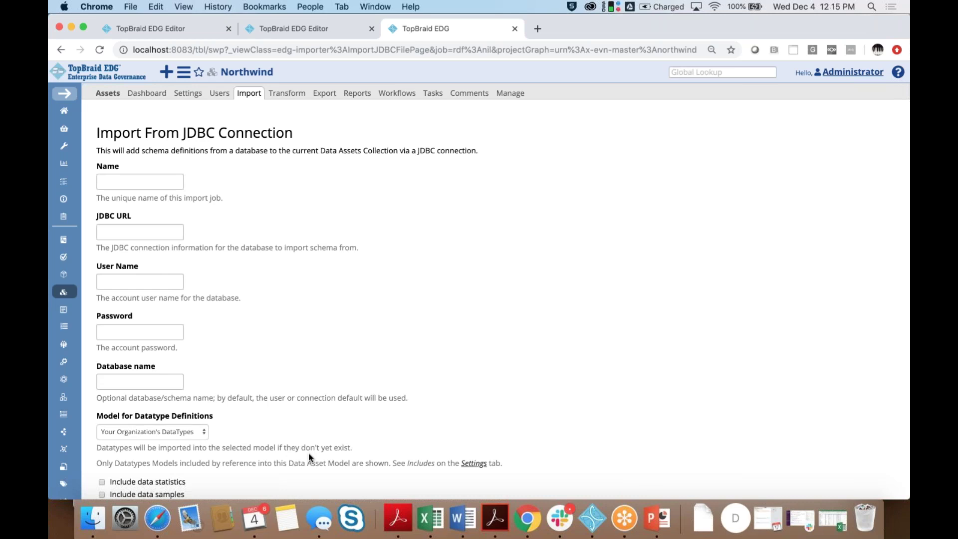
- Open Northwind's in-progress workflow "new wf" and examine its available actions and the diagram of states and transitions
left_click(391, 96)
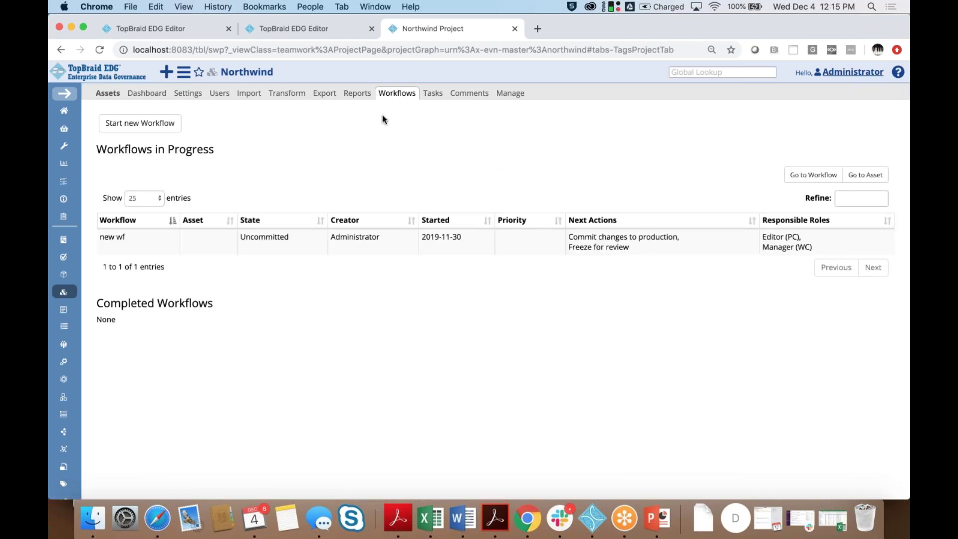
left_click(114, 236)
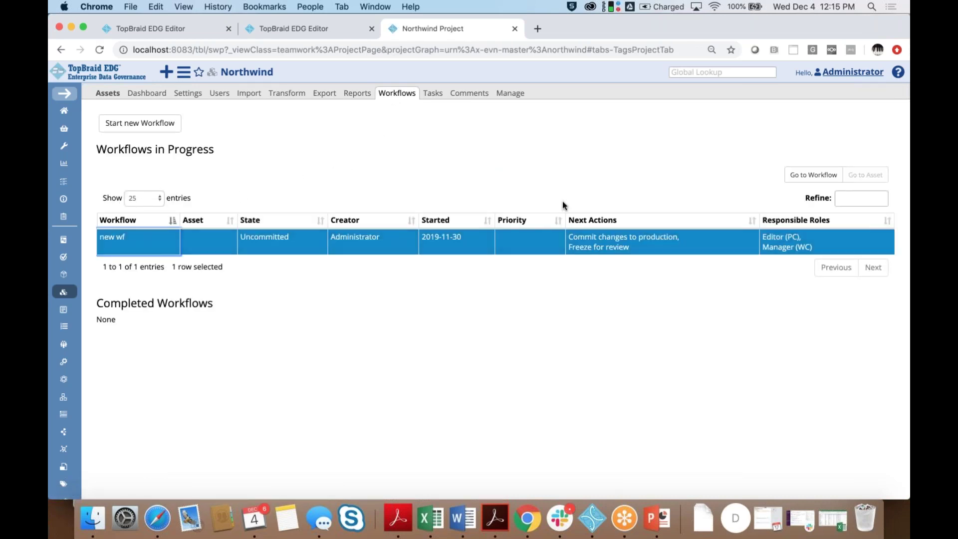
left_click(816, 181)
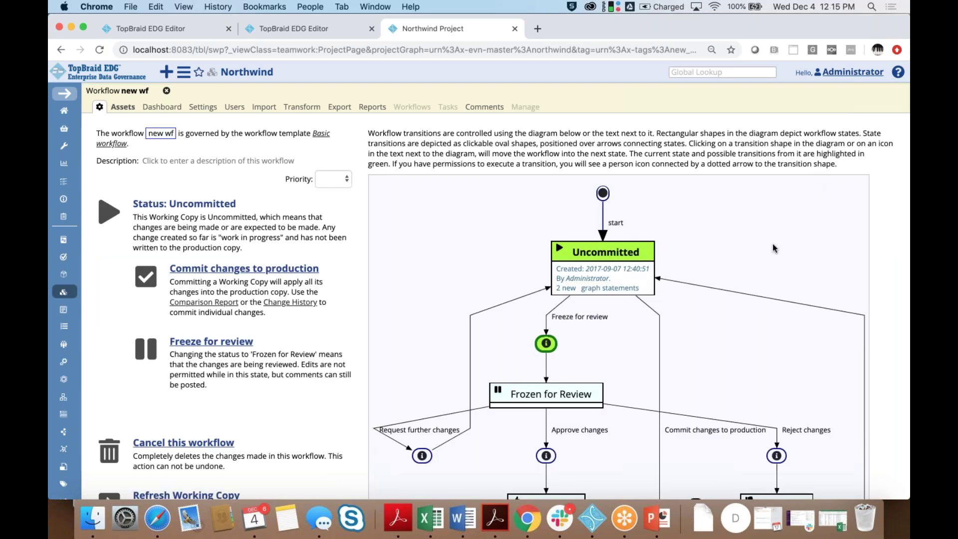
scroll(773, 248, "down", 4)
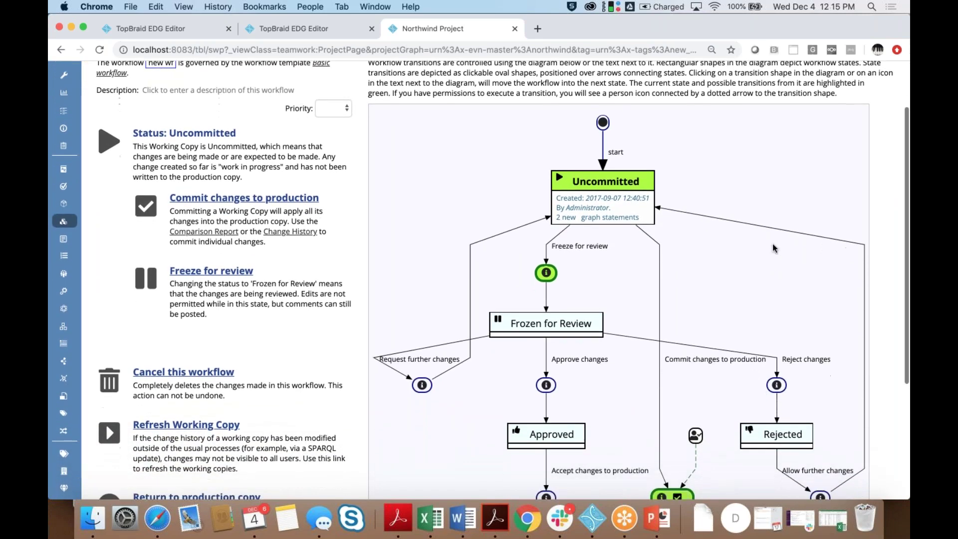
scroll(773, 248, "down", 2)
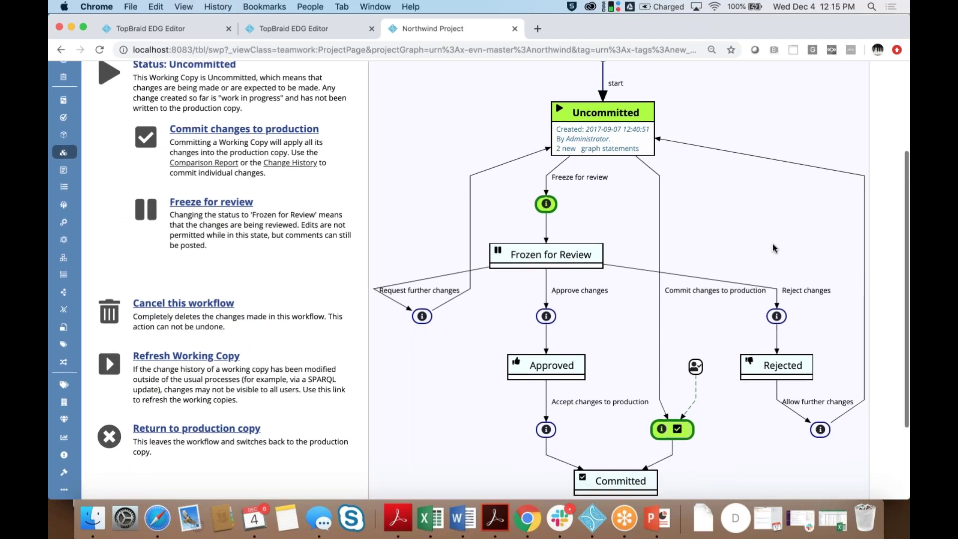
scroll(773, 247, "down", 6)
scroll(773, 248, "up", 4)
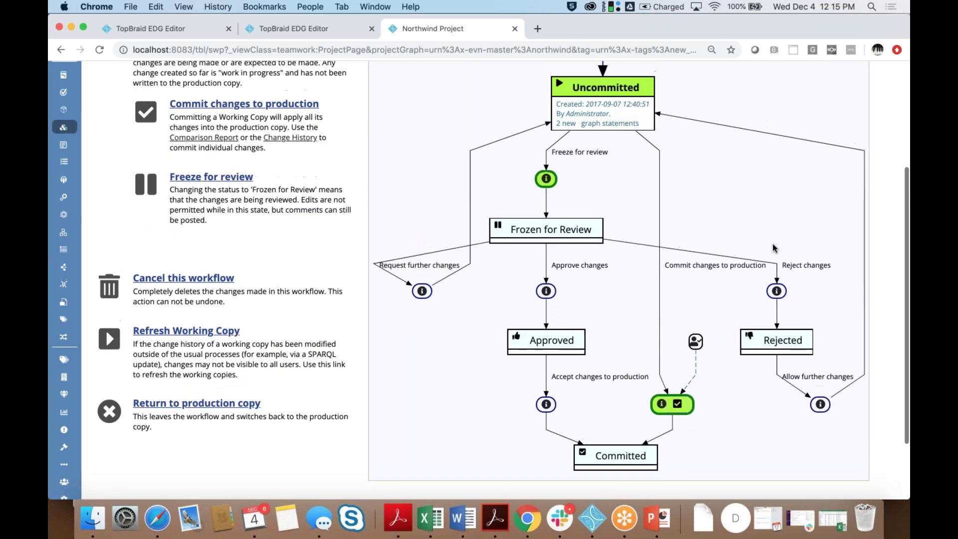
scroll(772, 248, "up", 1)
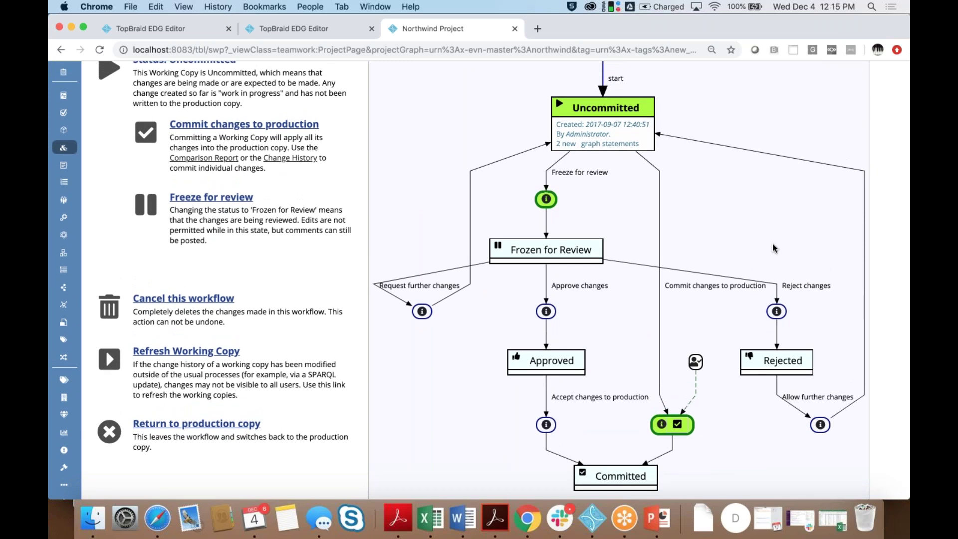